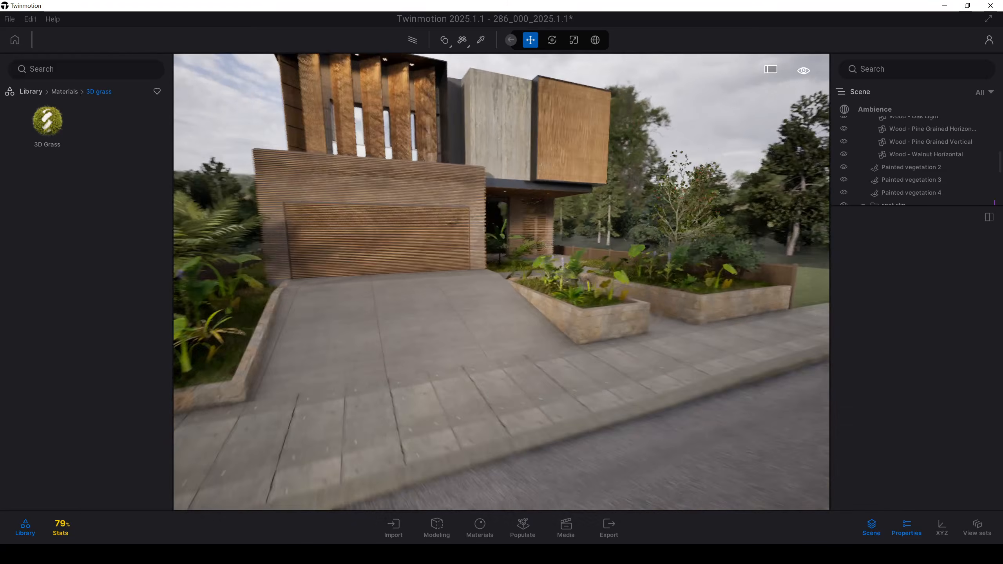
Return to the material library's categories and open the 3D grass category
key("w")
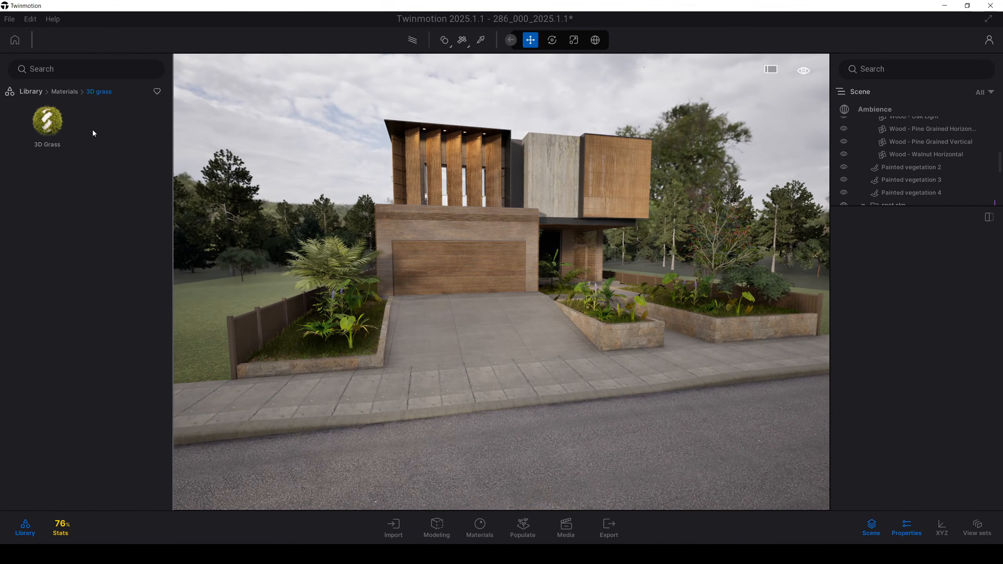
left_click(35, 92)
left_click(51, 126)
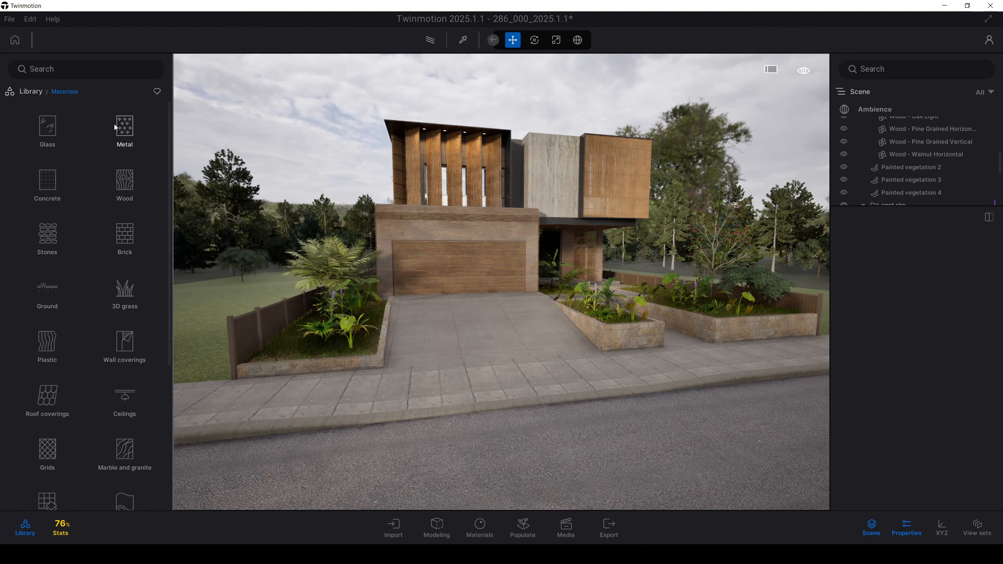
left_click(121, 295)
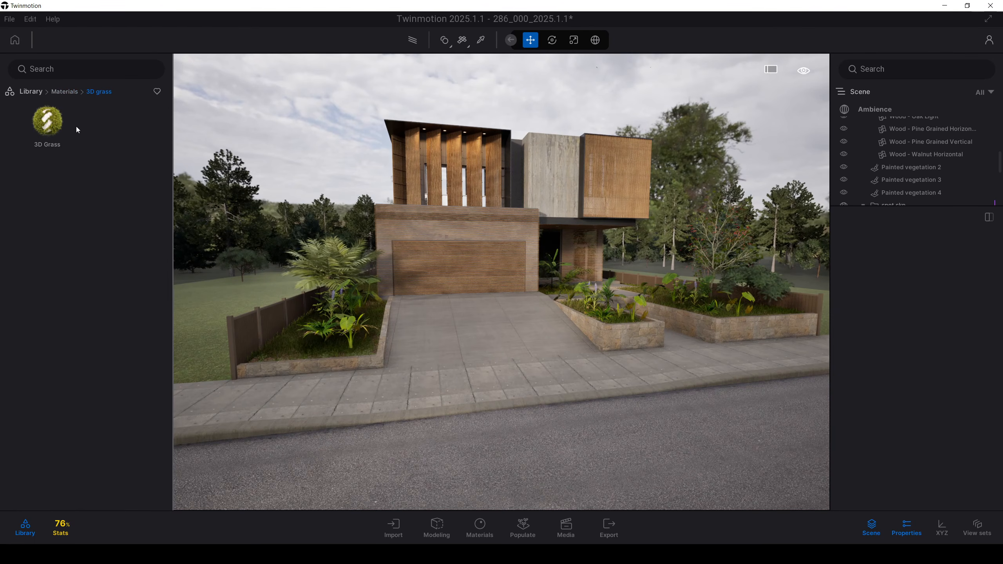
Hide the painted vegetation covering the planter beside the driveway's fence
key("w")
right_click_drag(410, 233, 401, 279)
right_click_drag(486, 304, 486, 315)
key("w")
left_click(468, 318)
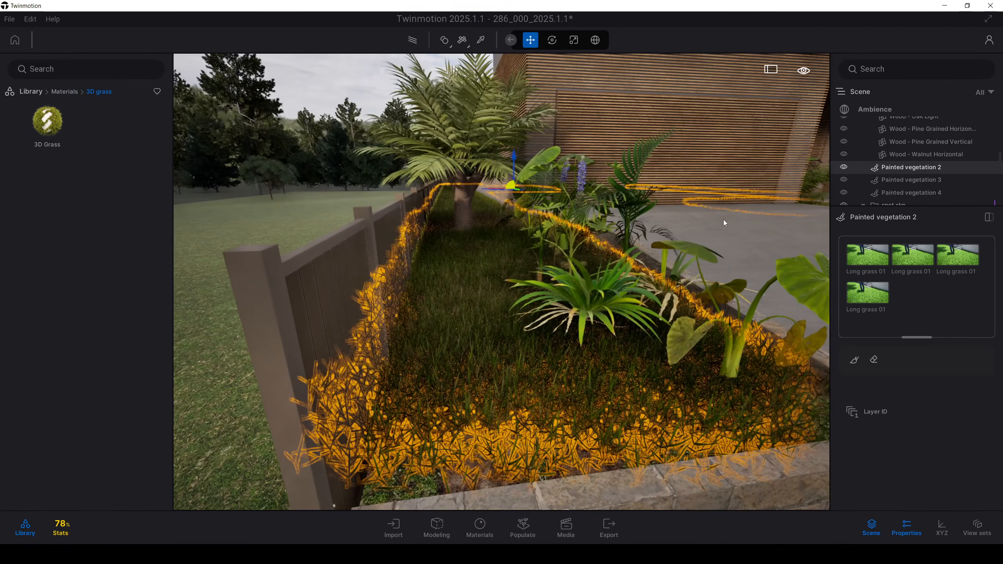
left_click(843, 167)
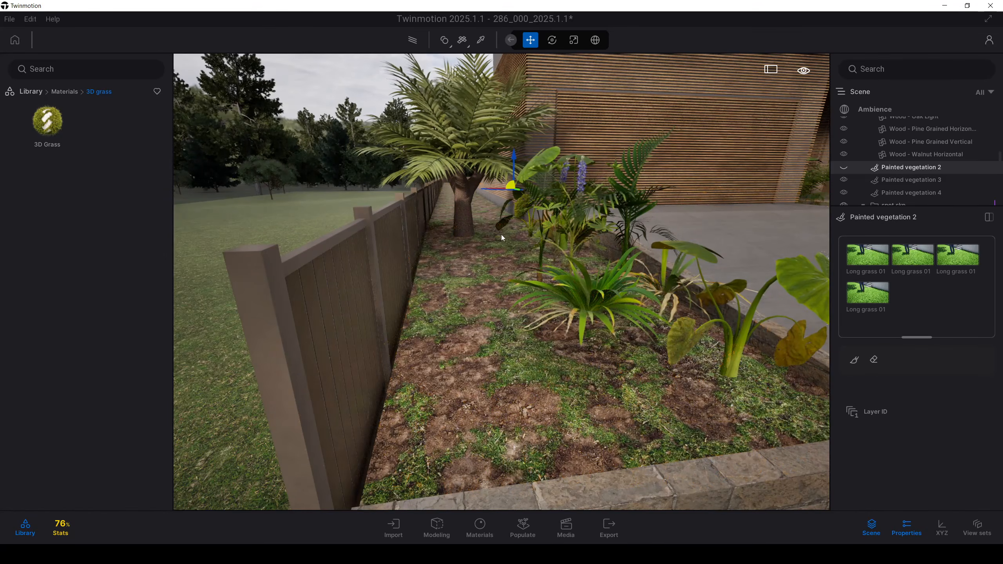
Apply the 3D Grass material to the bare soil of the fenced planter
key("s")
key("w")
right_click_drag(517, 260, 515, 283)
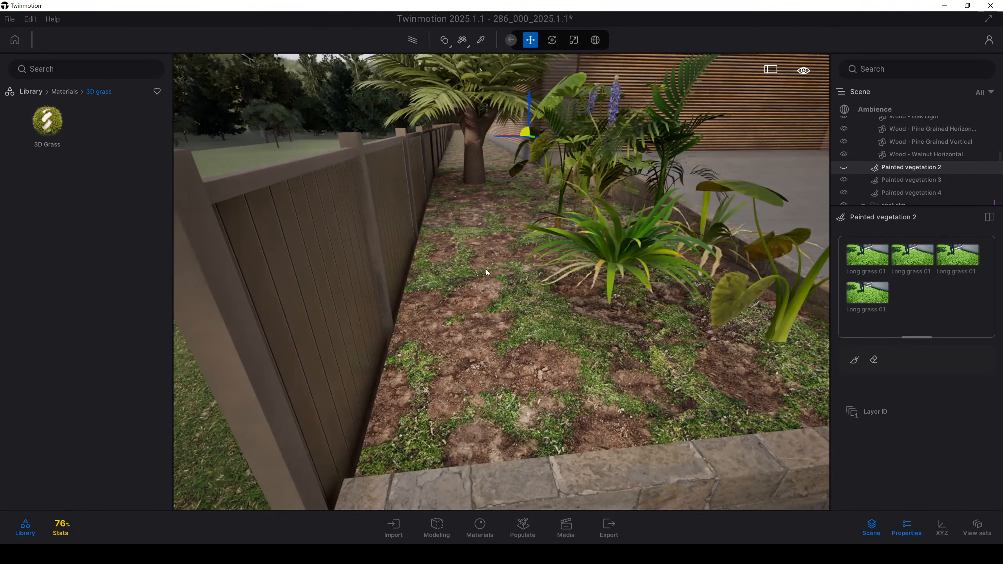
key("d")
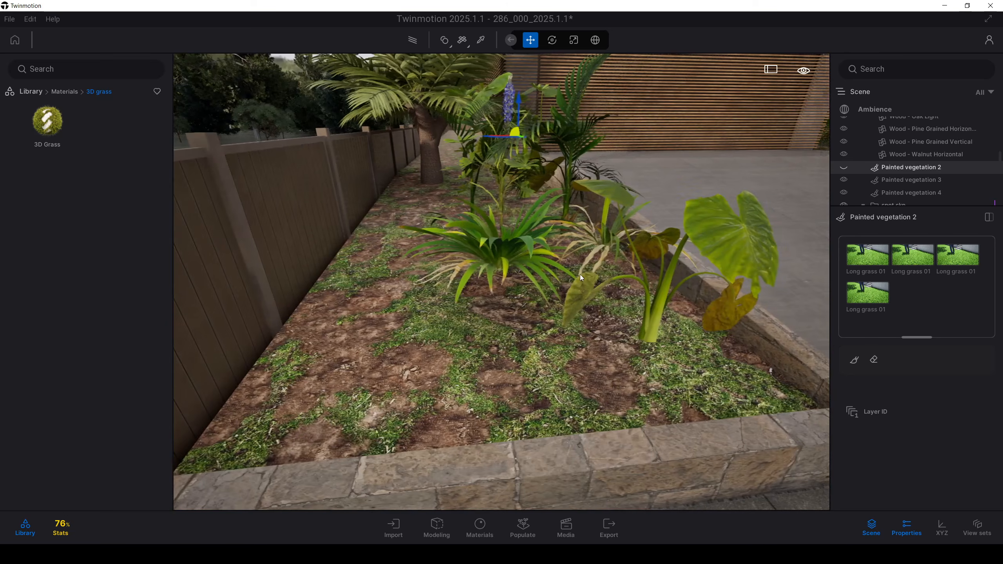
key("a")
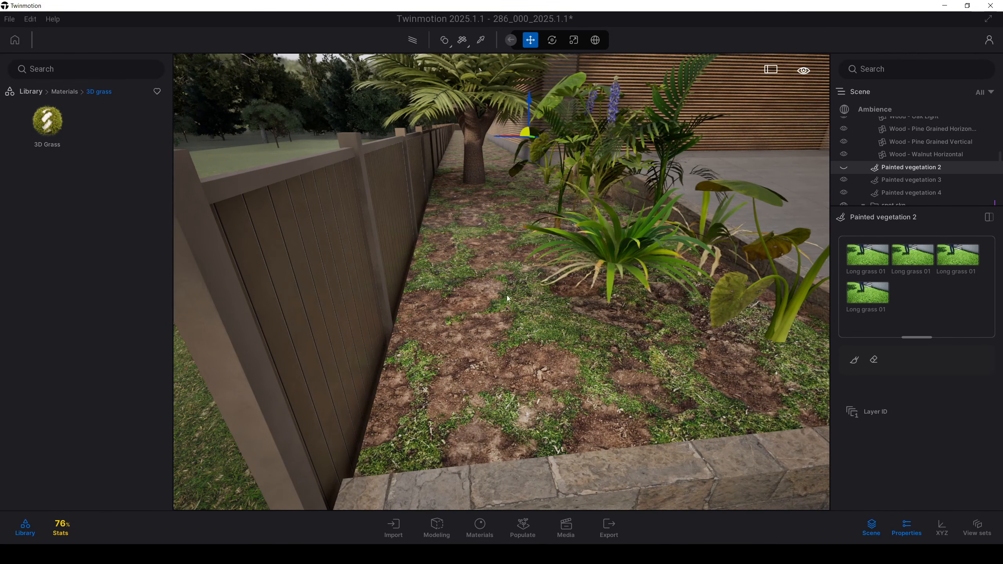
left_click_drag(48, 123, 493, 305)
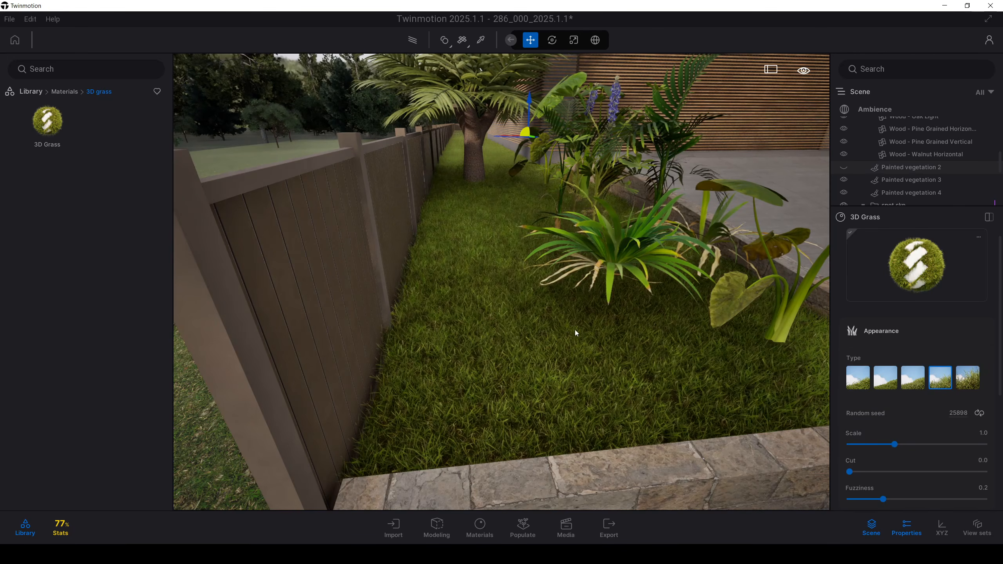
Try different 3D Grass types on the planter, comparing Flat grass with Lawn grass
key("s")
right_click_drag(493, 305, 500, 241)
key("w")
key("s")
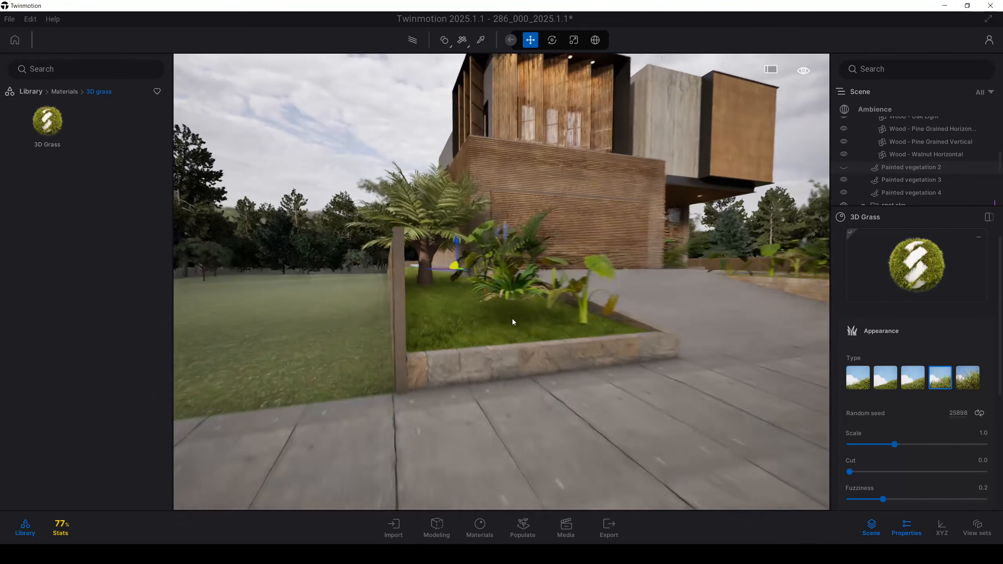
key("d")
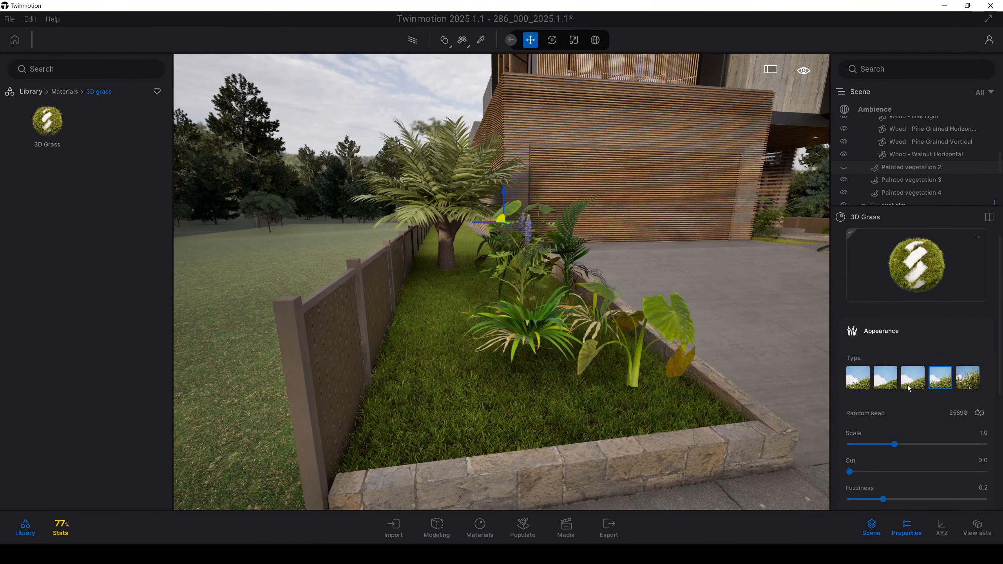
left_click(857, 380)
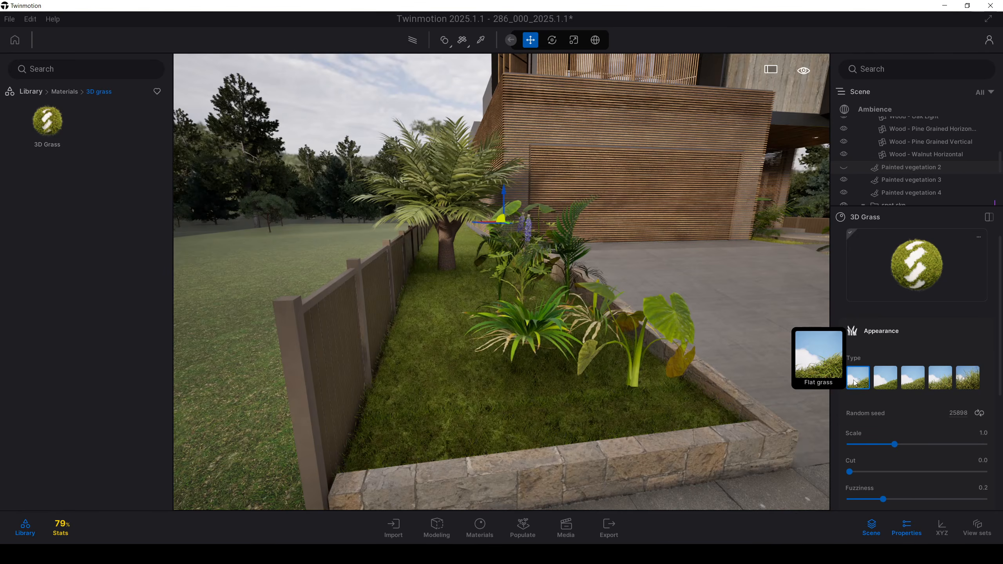
key("w")
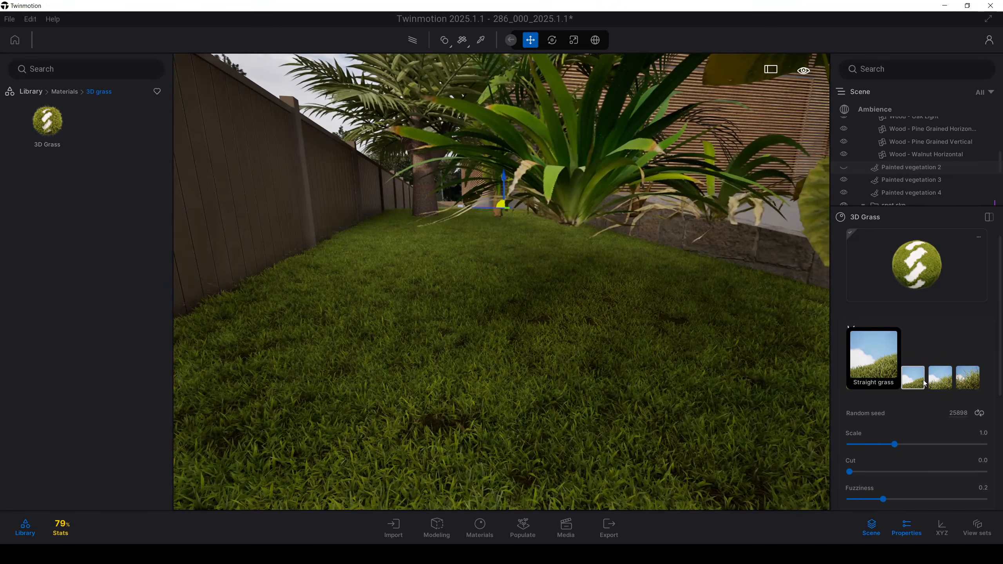
left_click(940, 381)
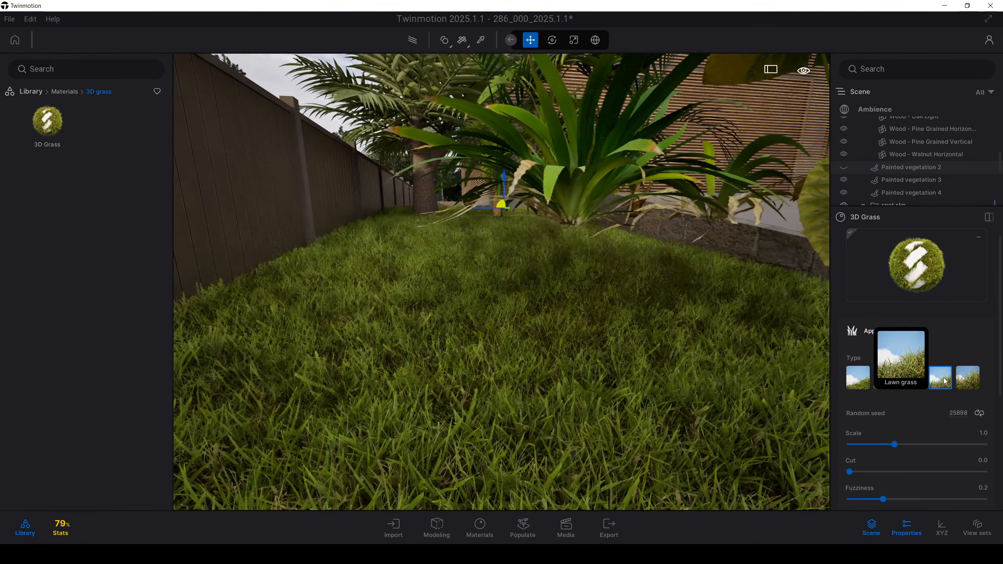
left_click(960, 378)
Examine the grass in the front planters from above, from the street and up close
key("s")
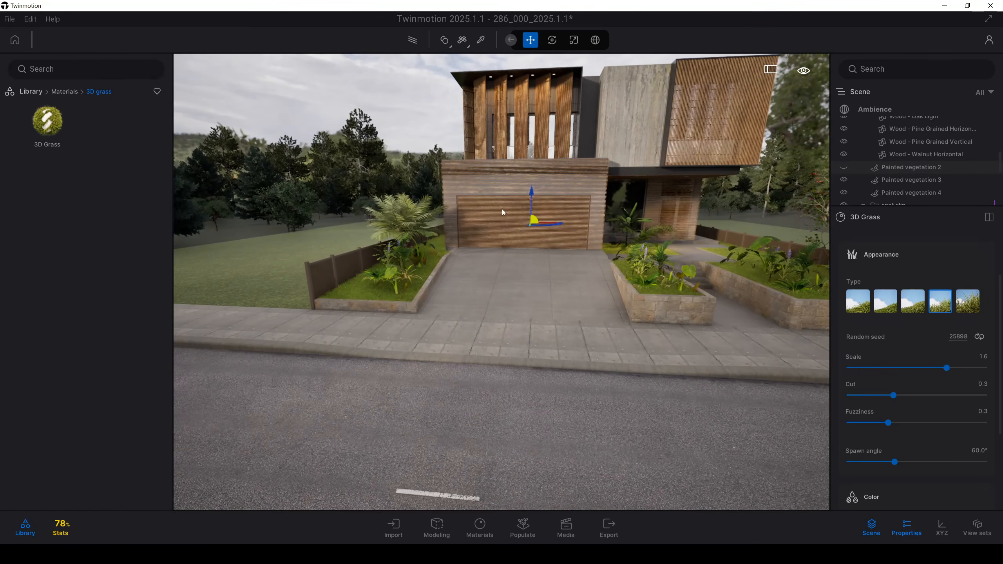
left_click(412, 108)
key("s")
key("s")
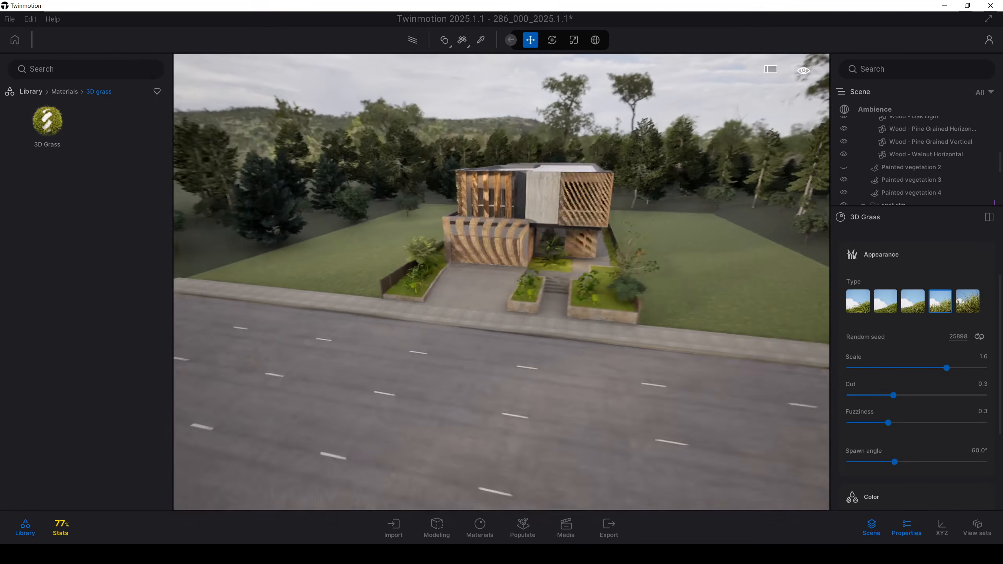
key("e")
key("w")
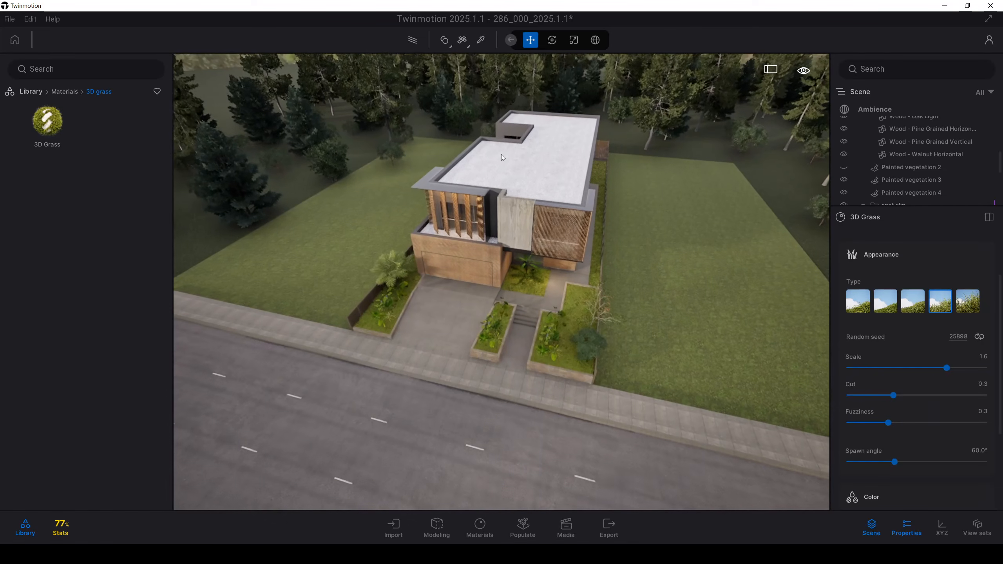
key("w")
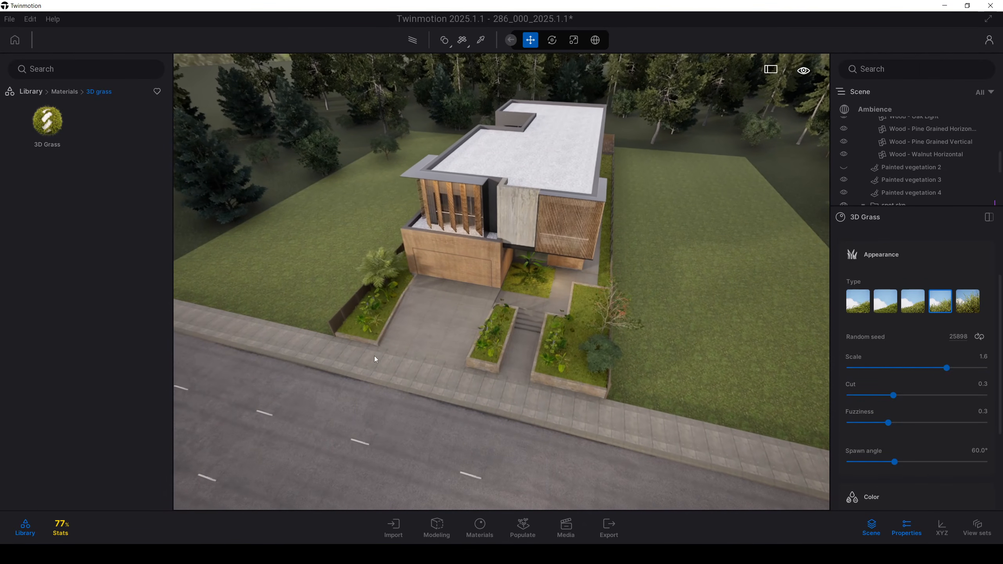
key("q")
right_click_drag(542, 277, 543, 213)
key("w")
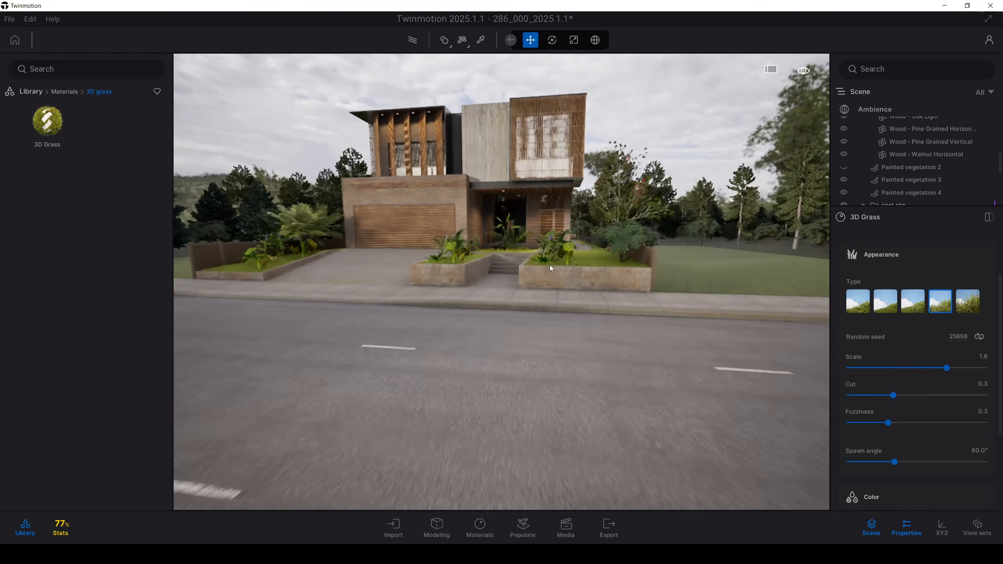
mouse_move(553, 282)
right_mouse_down()
mouse_move(548, 274)
mouse_move(553, 282)
right_mouse_up()
key("e")
key("s")
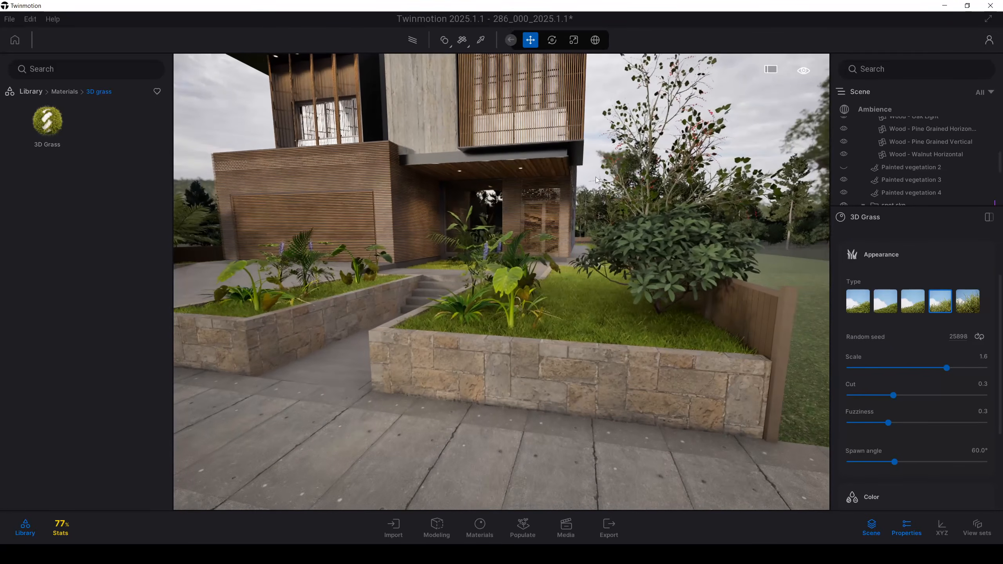
key("s")
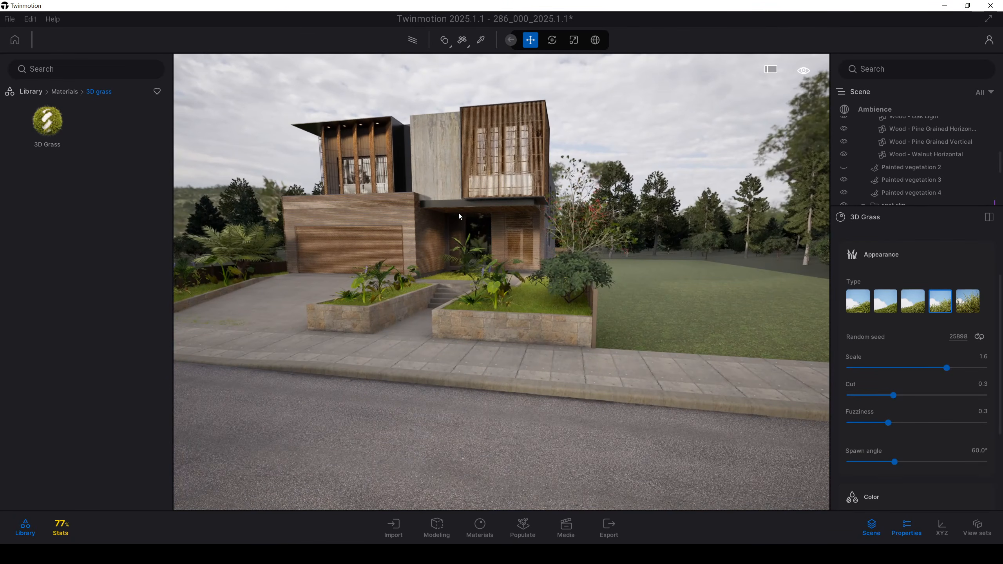
key("w")
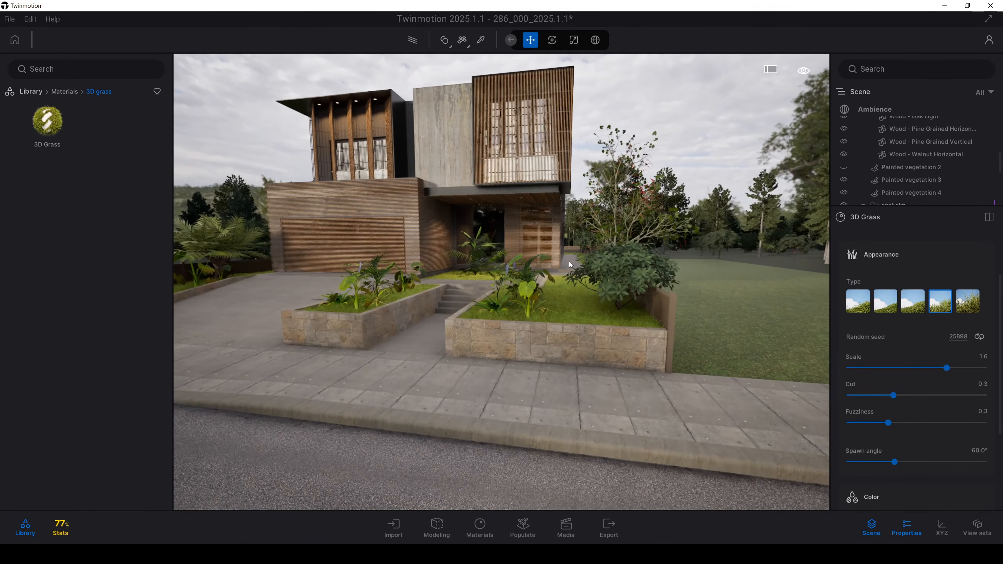
key("w")
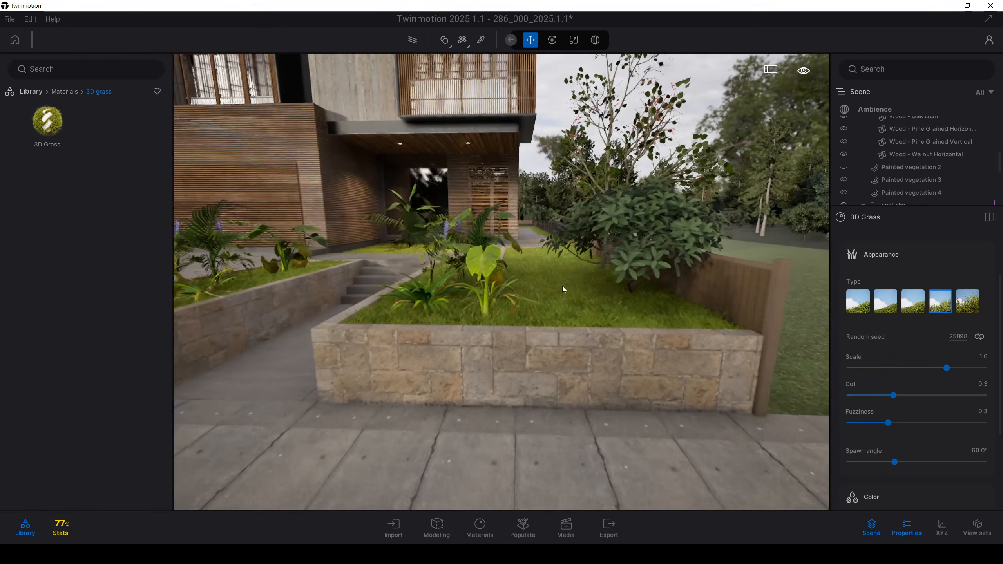
Enable the colour tint of the 3D Grass material and darken it to a deep olive green
scroll(919, 384, "down", 2)
scroll(885, 403, "down", 2)
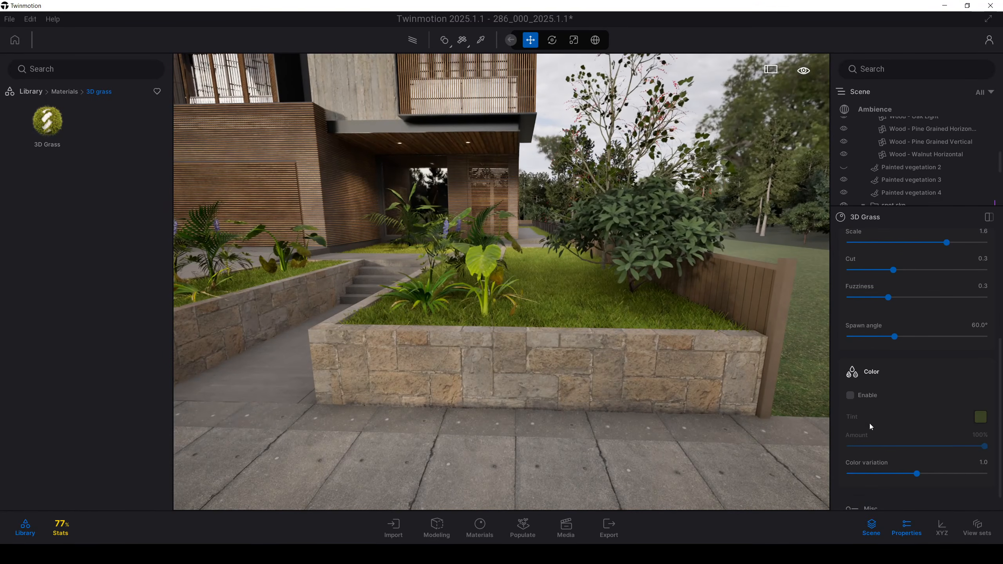
left_click(850, 395)
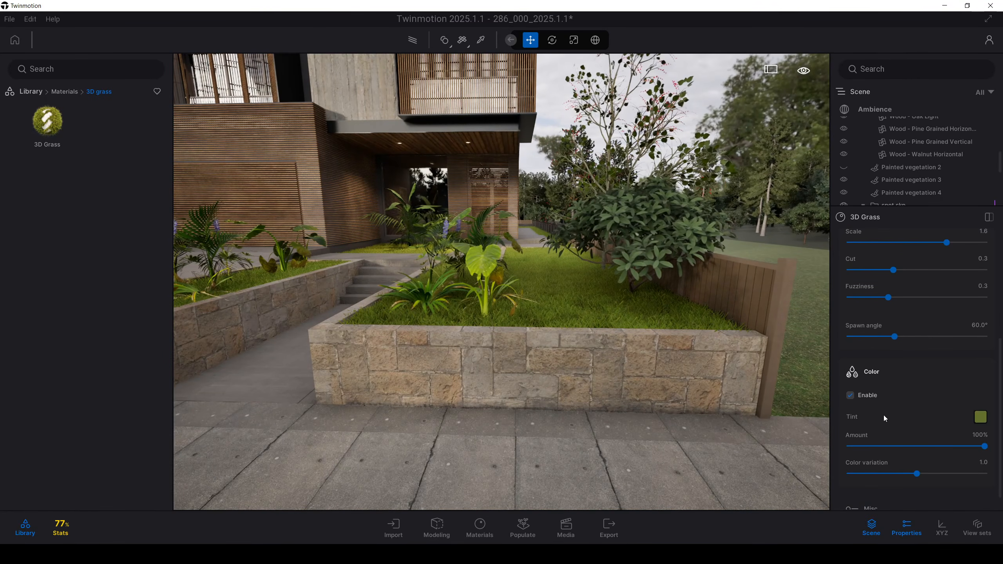
key("e")
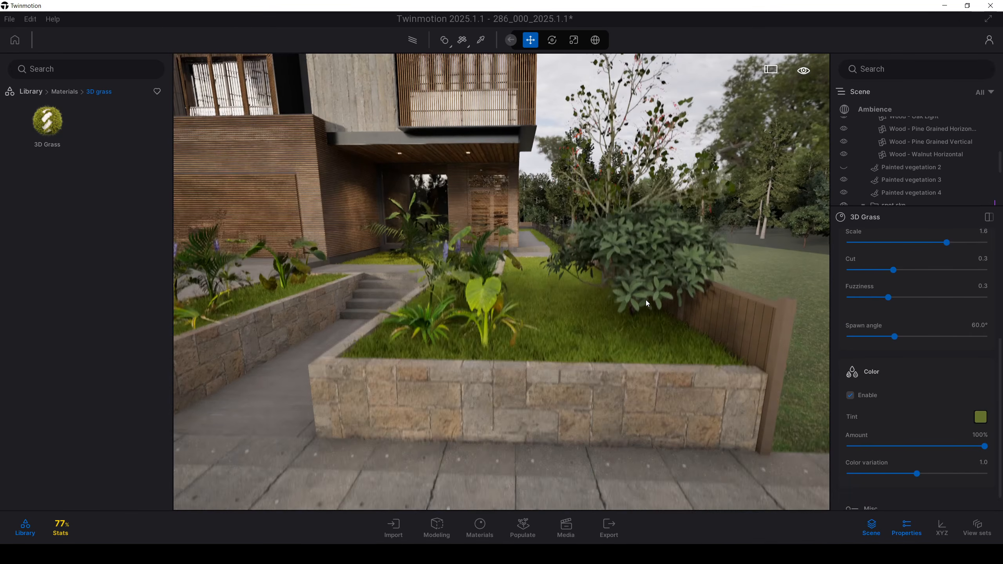
left_click(981, 419)
left_click_drag(526, 174, 819, 278)
left_click_drag(784, 375, 783, 400)
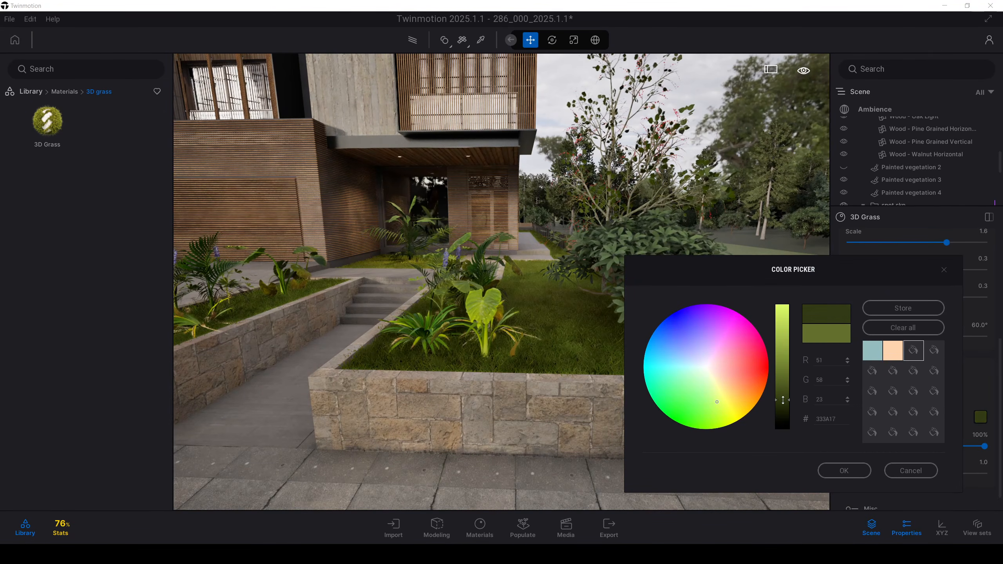
left_click(844, 470)
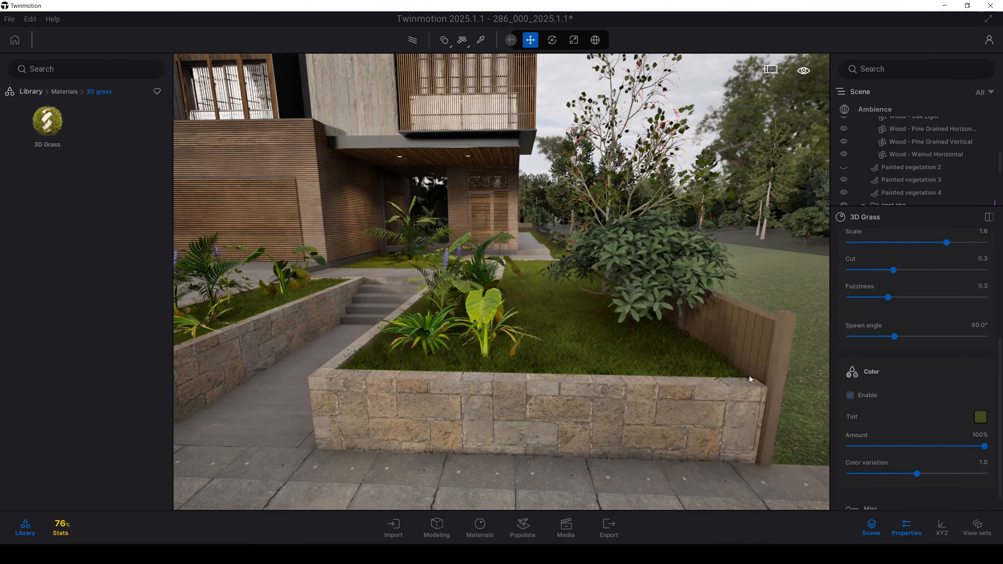
Set the 3D Grass material's color variation to 1.2 and check the planters from the street
key("w")
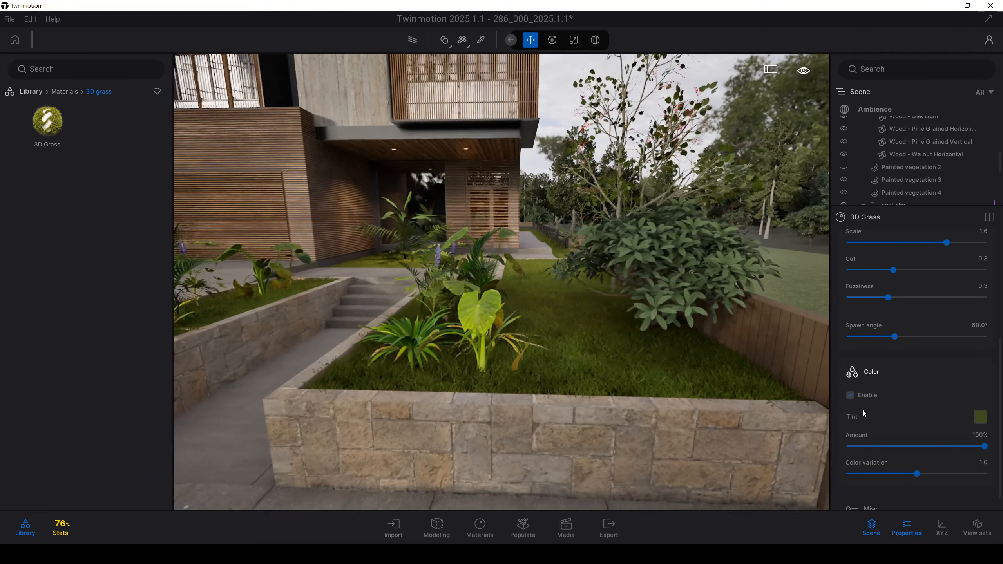
scroll(863, 411, "down", 1)
left_click_drag(916, 453, 940, 452)
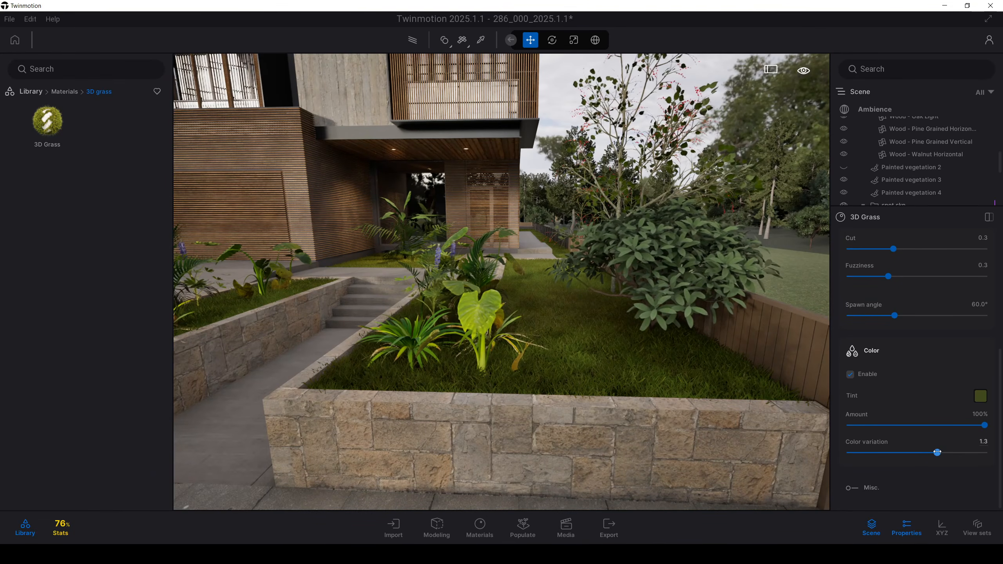
key("s")
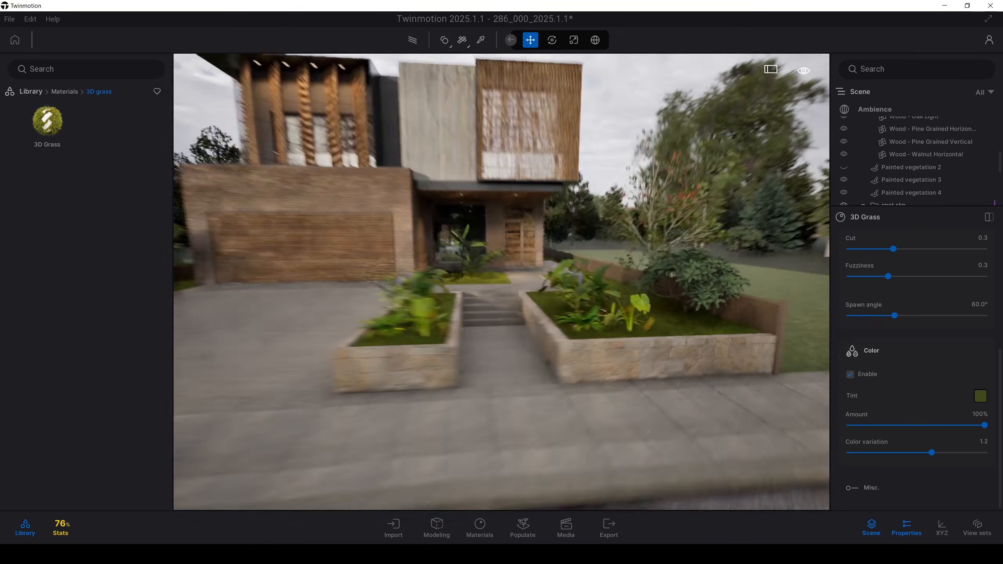
key("a")
key("a")
key("q")
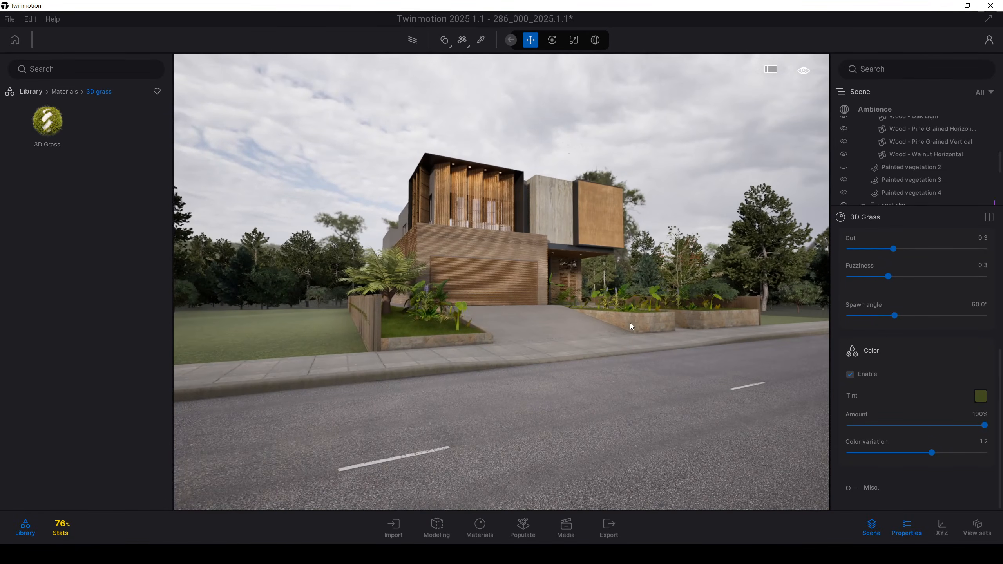
Apply the adjusted 3D Grass material to the large lawn surrounding the house
key("e")
right_click_drag(626, 312, 505, 367)
key("w")
key("s")
key("d")
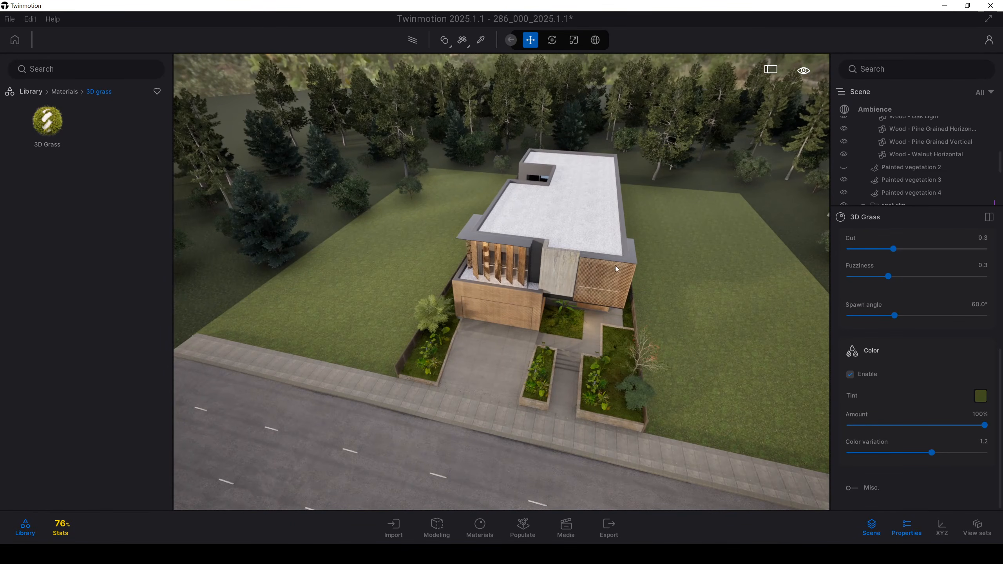
scroll(870, 359, "up", 2)
scroll(873, 358, "up", 5)
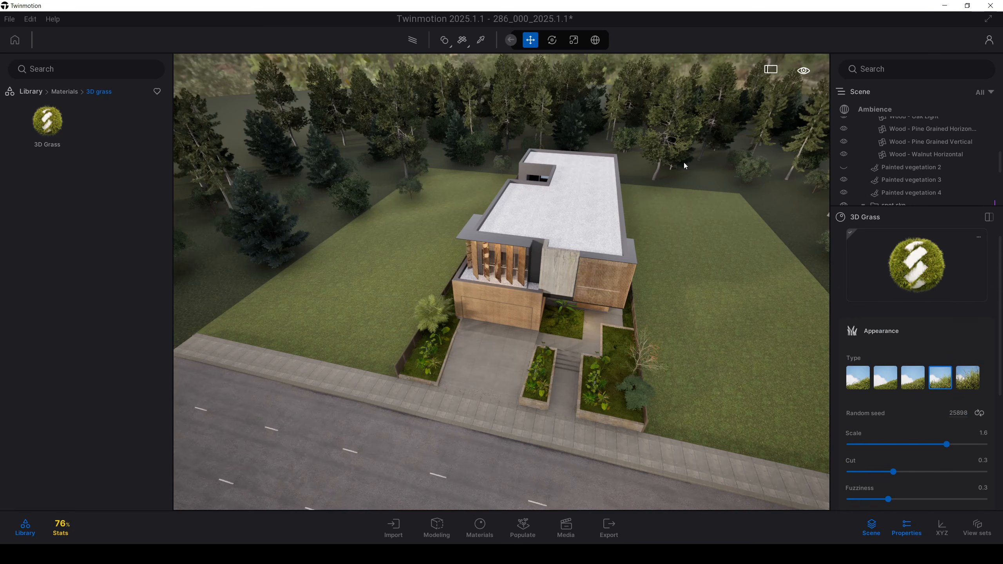
left_click_drag(919, 270, 731, 282)
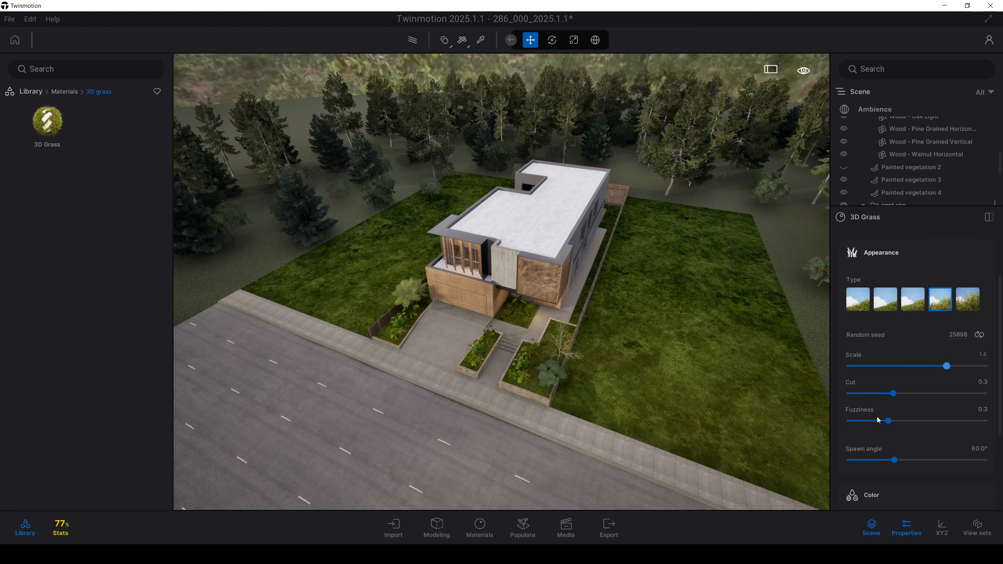
Reduce the lawn grass's color variation to 0.9 and its tint amount to 89%
scroll(889, 426, "down", 4)
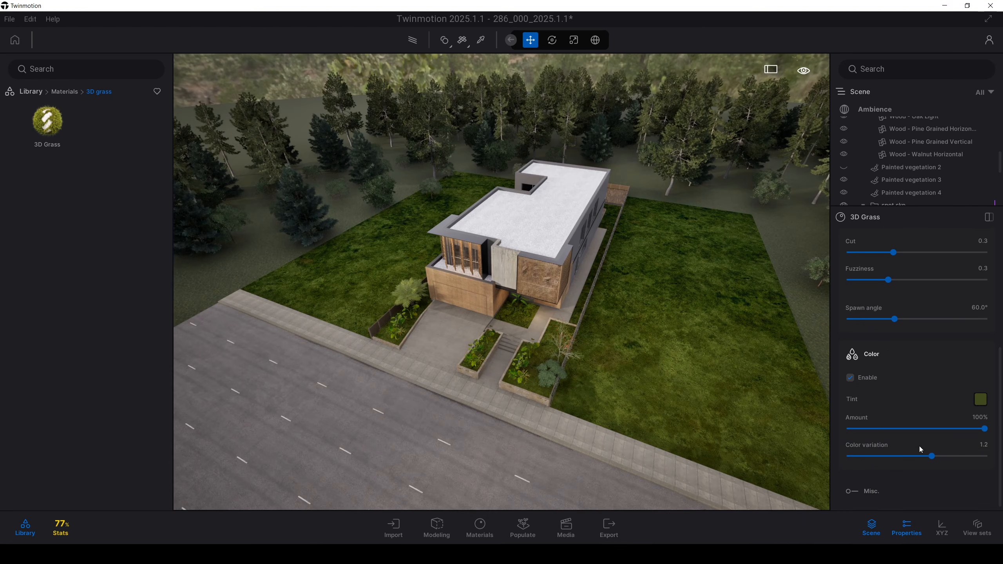
mouse_move(929, 455)
left_mouse_down()
mouse_move(872, 457)
mouse_move(909, 459)
left_mouse_up()
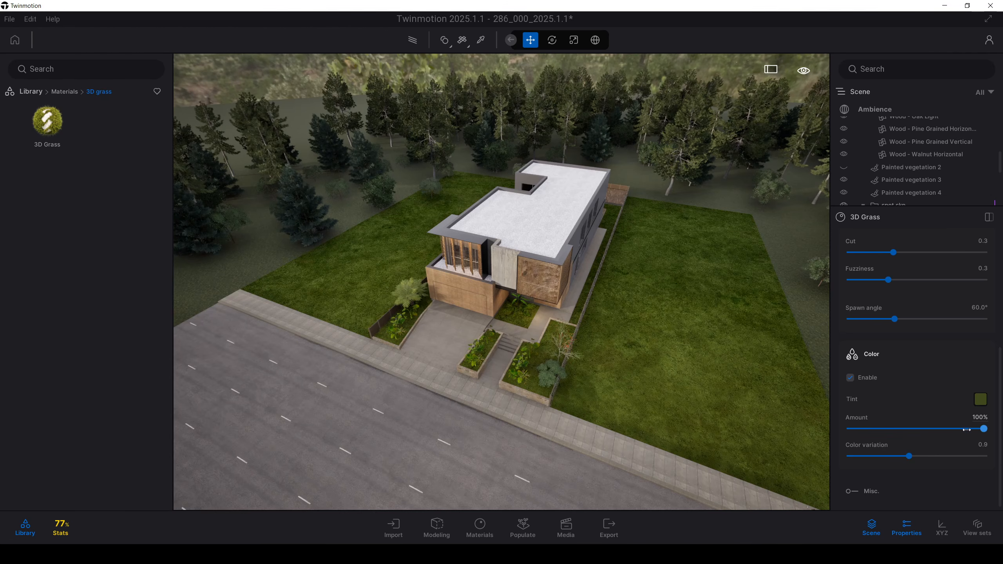
mouse_move(984, 429)
left_mouse_down()
mouse_move(925, 430)
mouse_move(969, 429)
left_mouse_up()
key("q")
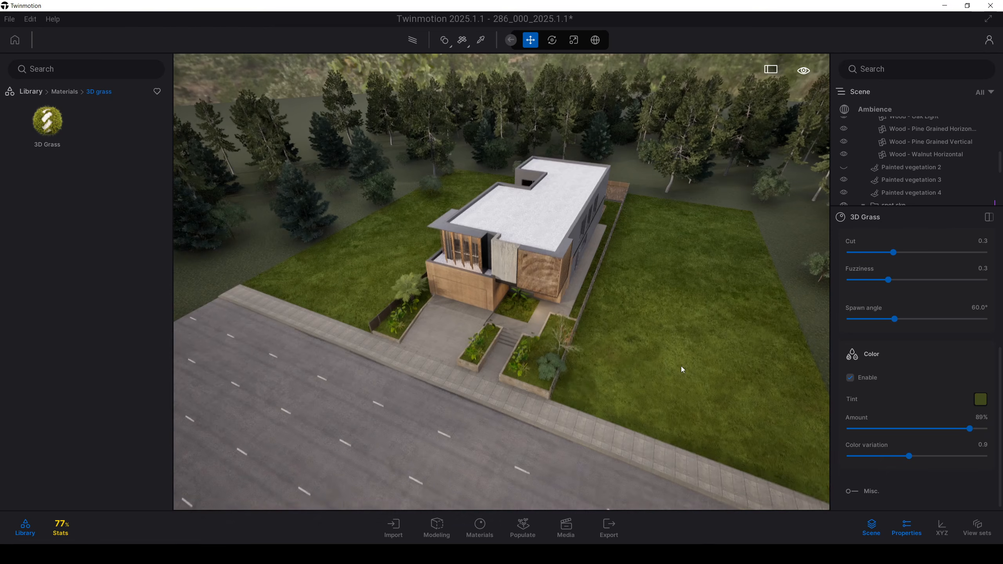
Examine the adjusted lawn around the house from street level and from above
right_click_drag(681, 366, 702, 352)
key("q")
key("d")
key("q")
key("a")
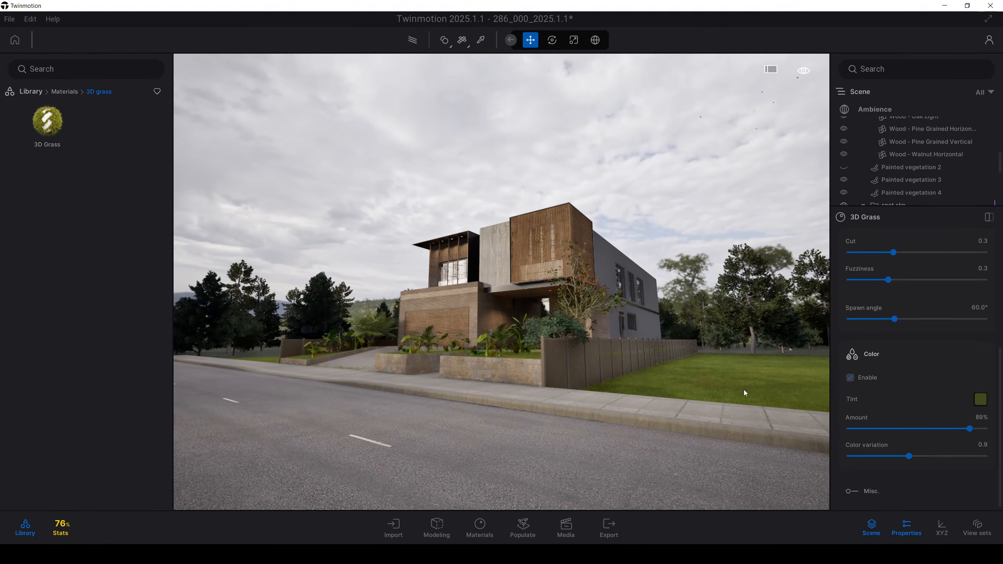
key("d")
right_click_drag(745, 392, 643, 375)
key("e")
key("s")
middle_click_drag(568, 272, 462, 40, "shift")
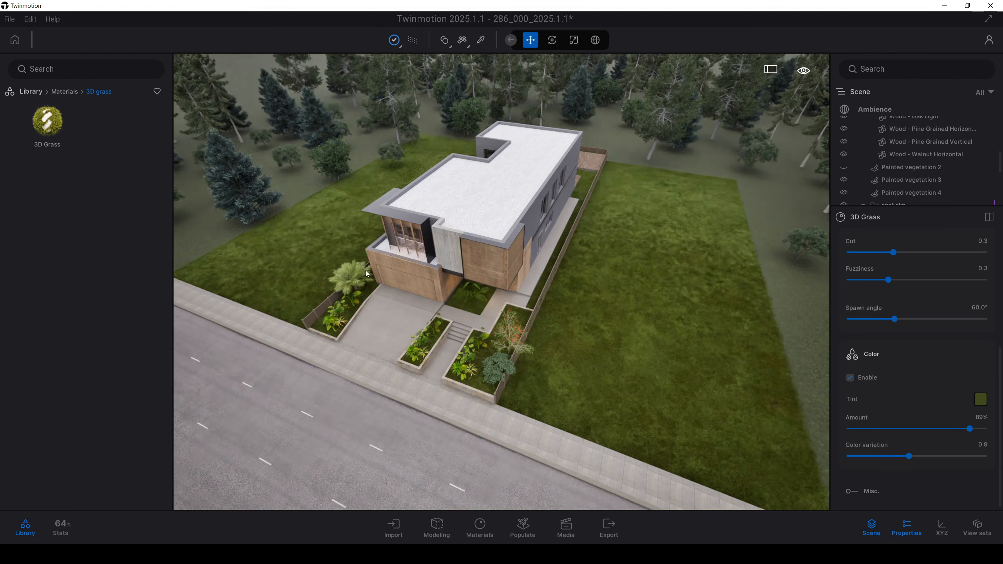
Apply the library's 3D Grass material to the outer terrain beyond the lawn
right_click_drag(555, 283, 555, 282)
right_click_drag(464, 273, 467, 273)
left_click_drag(46, 123, 498, 296)
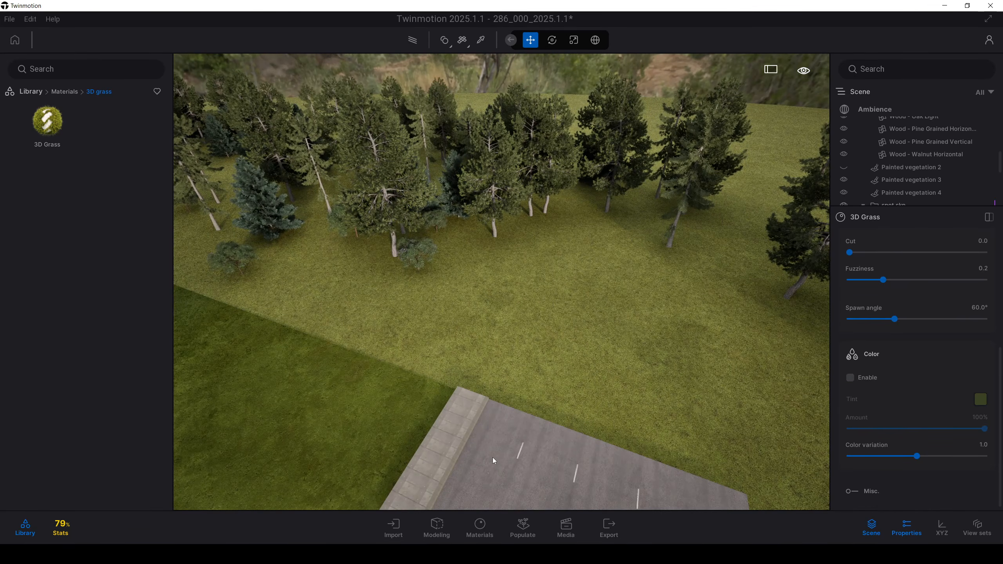
Examine the outer terrain's grass from close to the ground and identify the Painted vegetation 3 layer's trees
key("w")
right_click_drag(463, 358, 558, 333)
key("w")
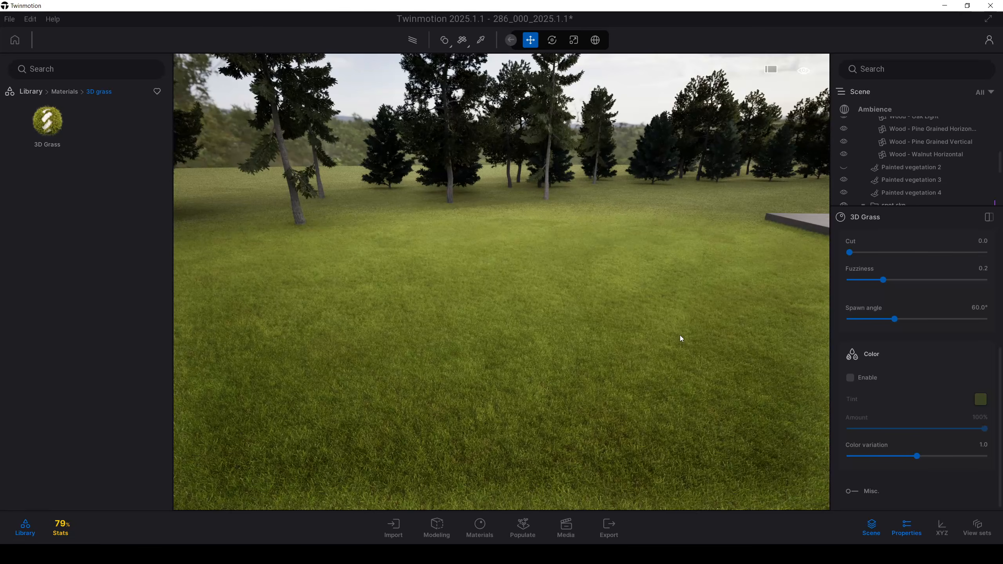
key("a")
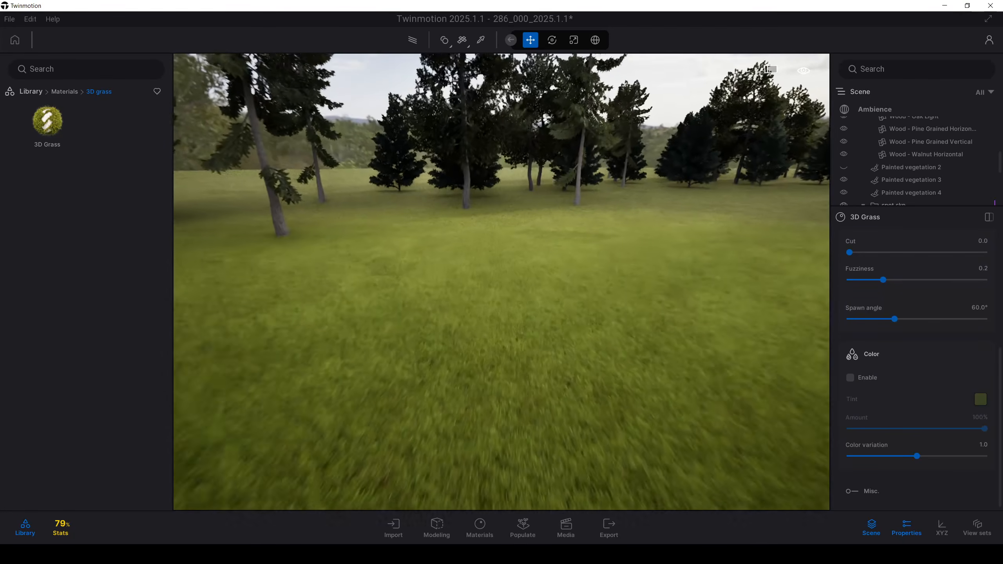
right_click_drag(501, 281, 474, 277)
right_click_drag(568, 272, 600, 282)
right_click_drag(399, 290, 445, 298)
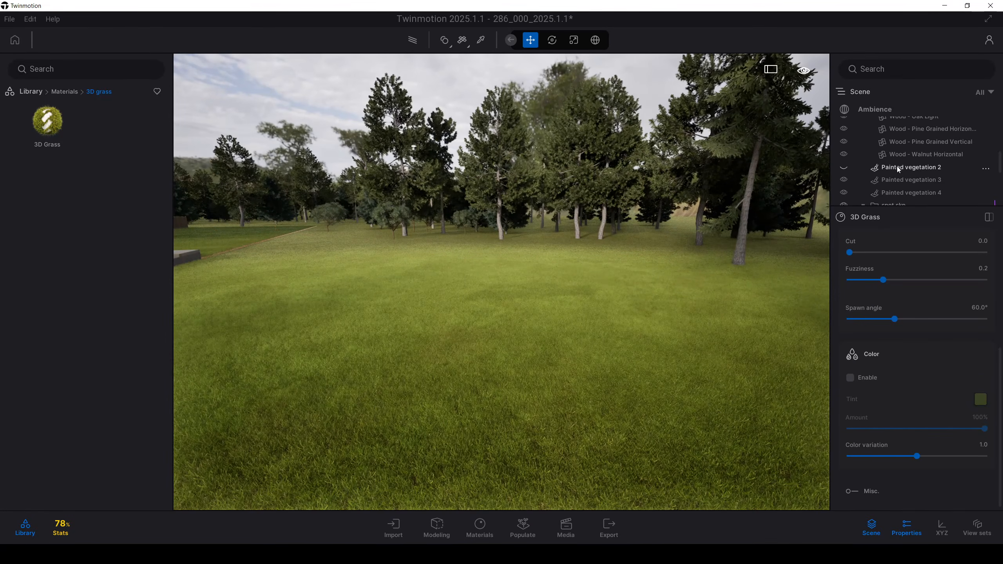
left_click(895, 180)
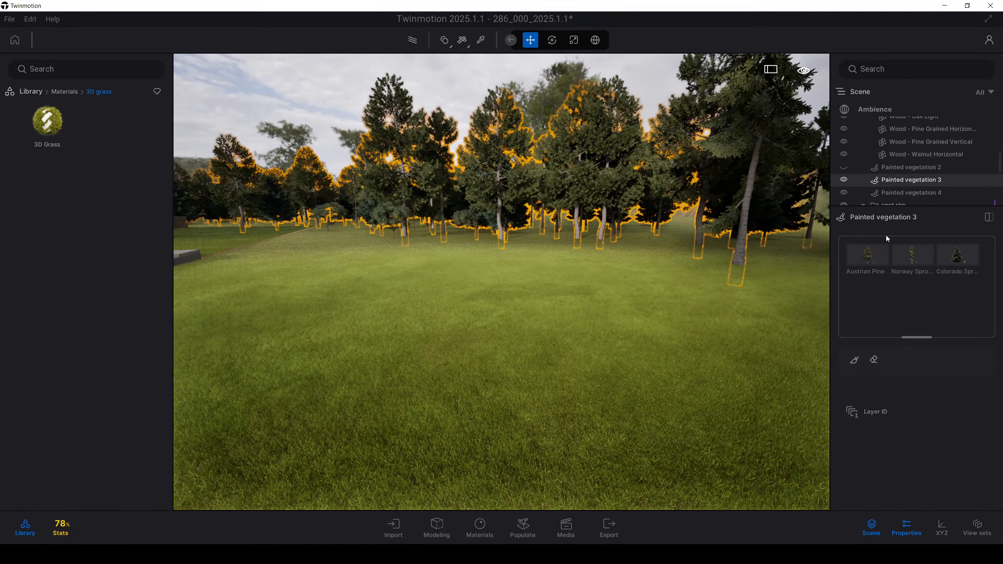
left_click(436, 78)
mouse_move(564, 259)
right_mouse_down()
mouse_move(383, 261)
mouse_move(339, 282)
mouse_move(591, 279)
right_mouse_up()
key("w")
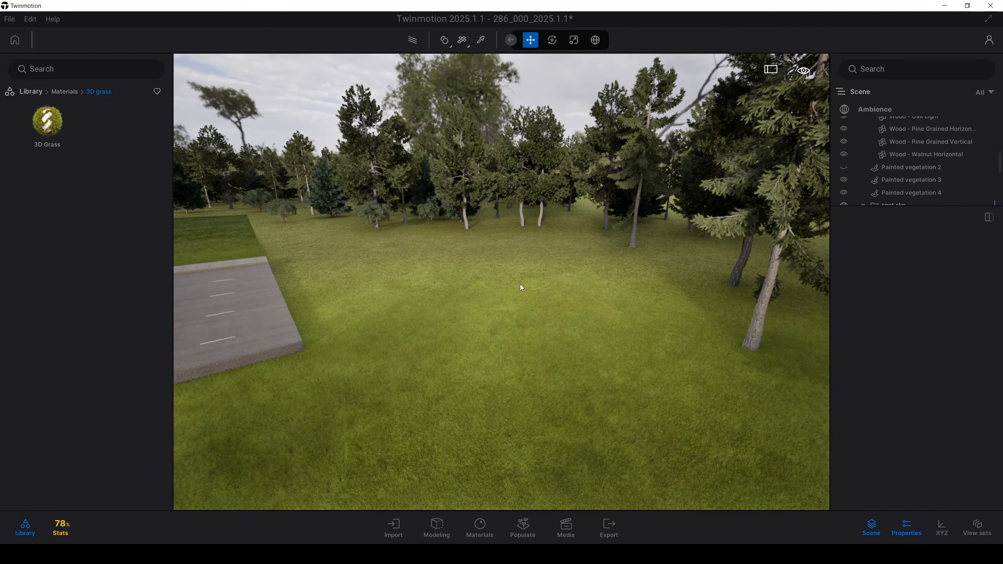
Replace the outer terrain's material with Grassy ground from the library's Nature ground materials
left_click(63, 92)
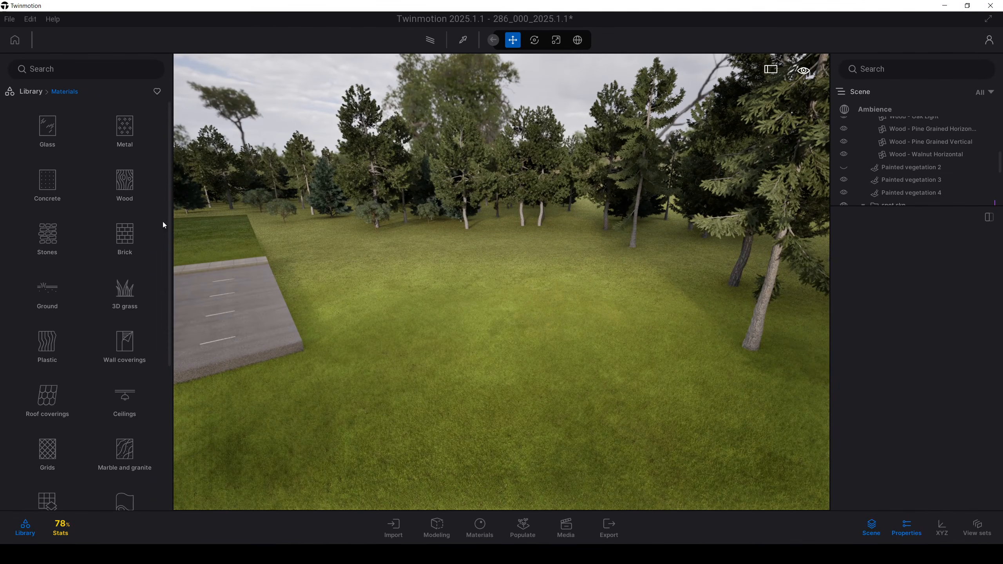
left_click(128, 294)
left_click(40, 90)
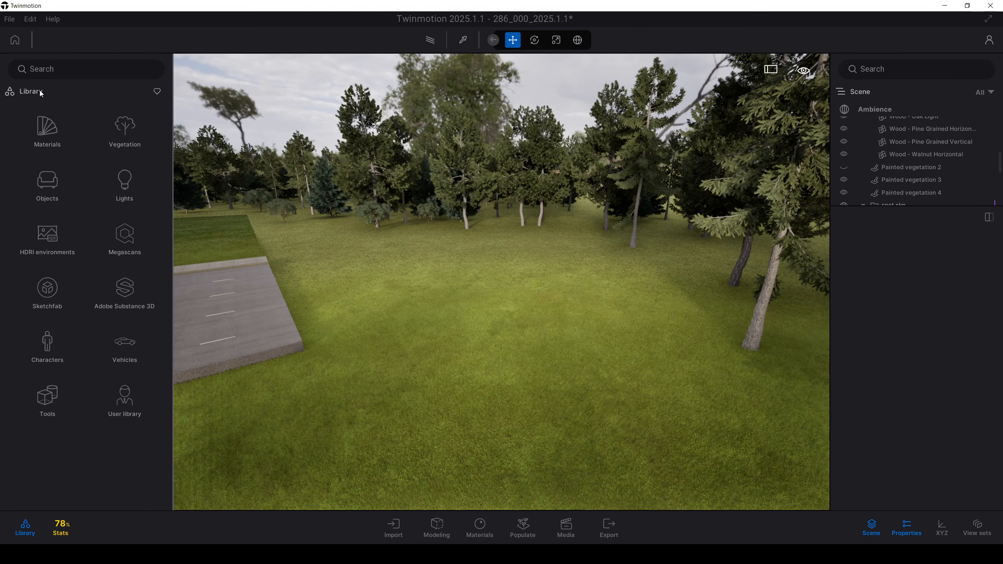
left_click(52, 131)
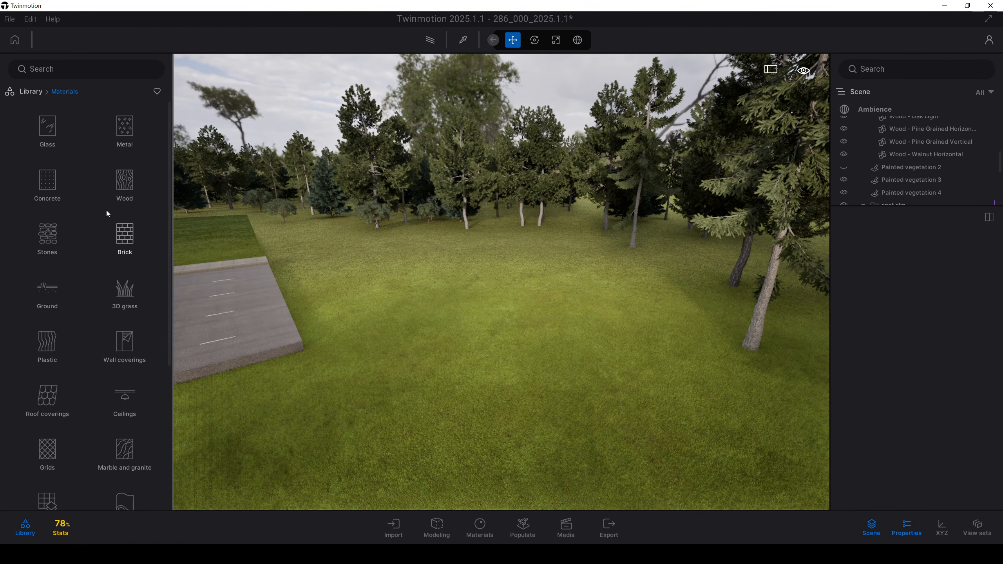
left_click(52, 291)
left_click(133, 135)
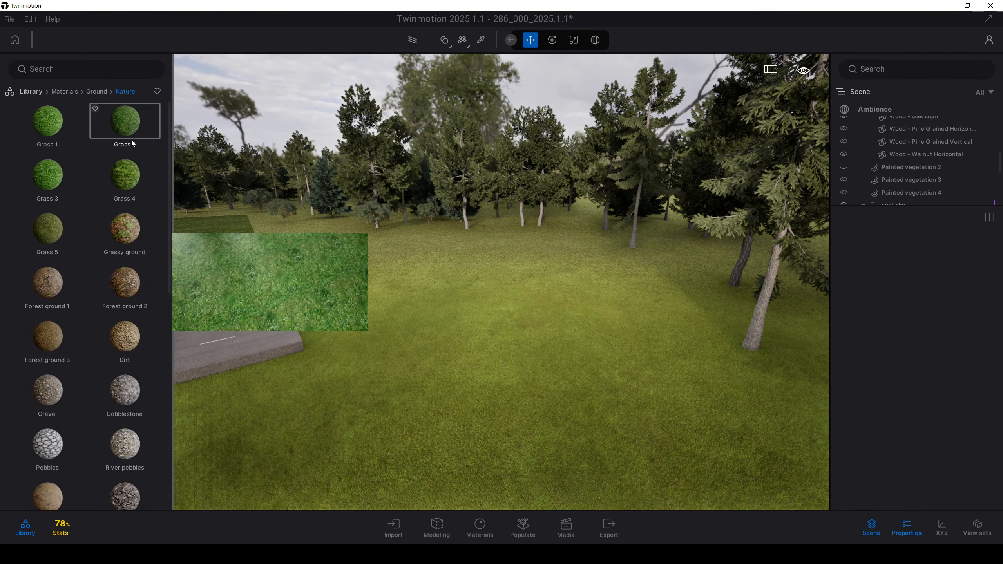
left_click_drag(121, 231, 445, 358)
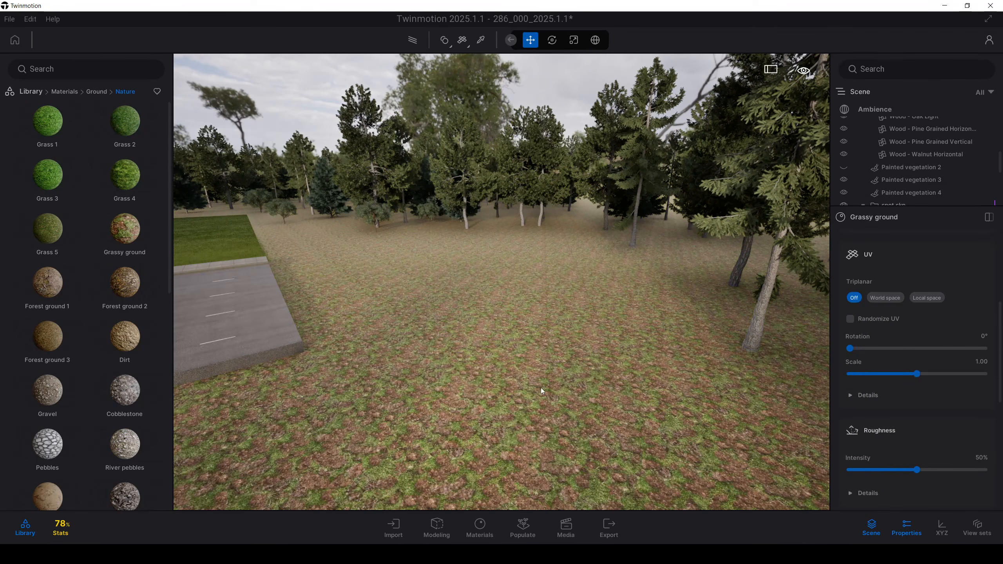
scroll(542, 388, "down", 2)
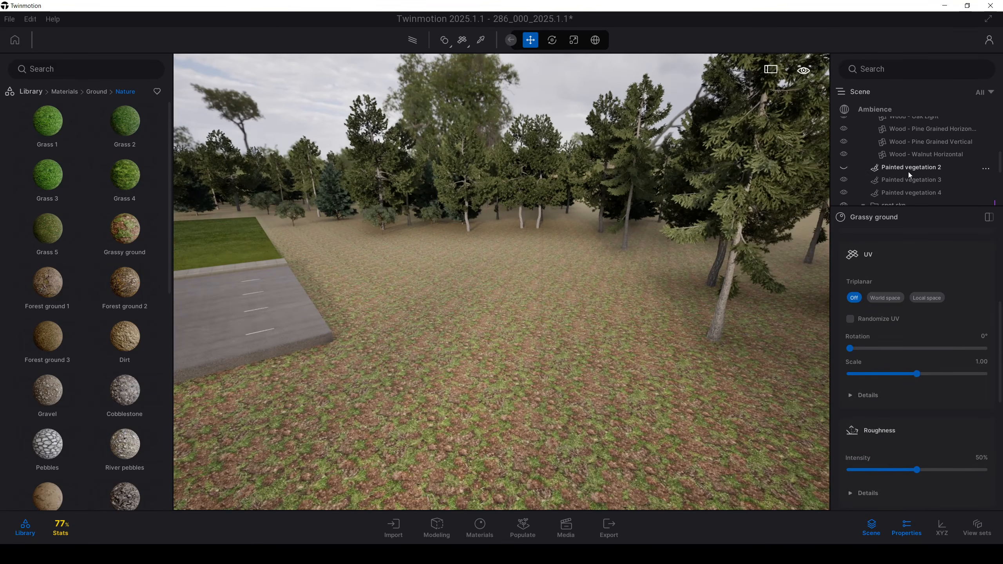
Show the Painted vegetation 2 layer and paint its long grass onto the terrain with a 1000 cm brush
left_click(908, 172)
left_click(843, 168)
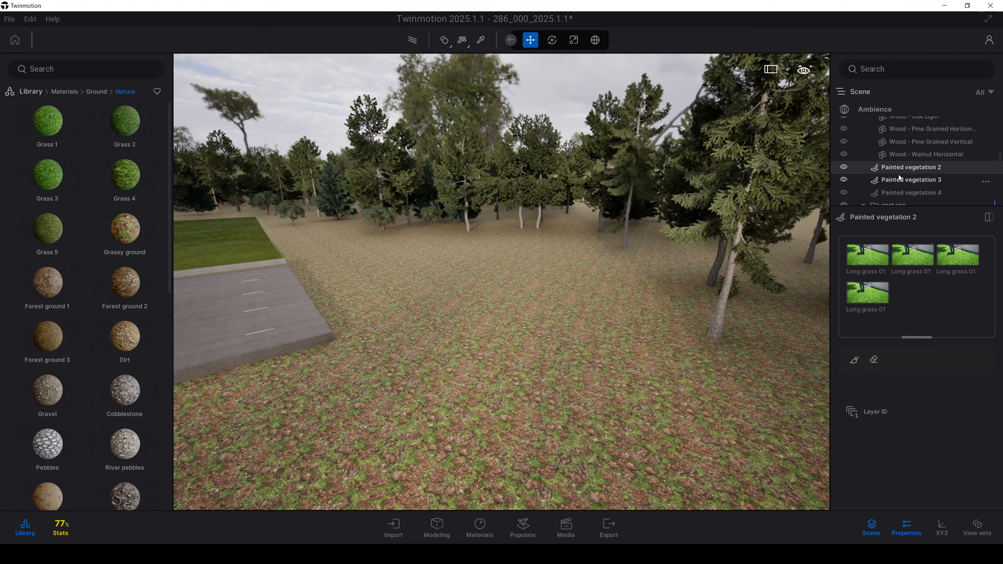
left_click(854, 359)
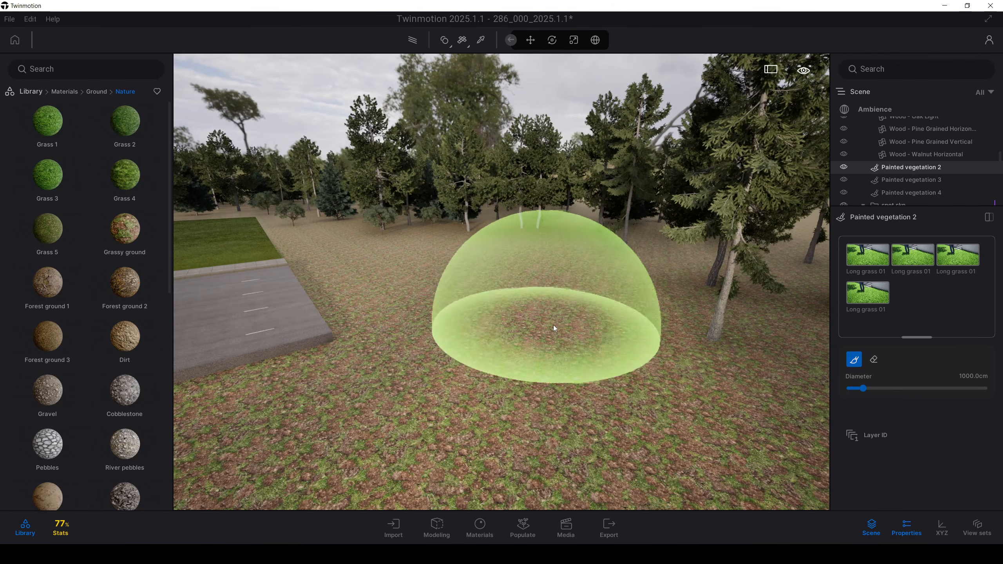
mouse_move(554, 324)
left_mouse_down()
mouse_move(532, 382)
mouse_move(525, 315)
mouse_move(475, 260)
mouse_move(475, 245)
mouse_move(582, 256)
left_mouse_up()
Enlarge the vegetation brush to 4386.9 cm and paint long grass over the terrain beyond the end of the road
left_click_drag(863, 388, 908, 388)
key("s")
right_click_drag(564, 306, 663, 336)
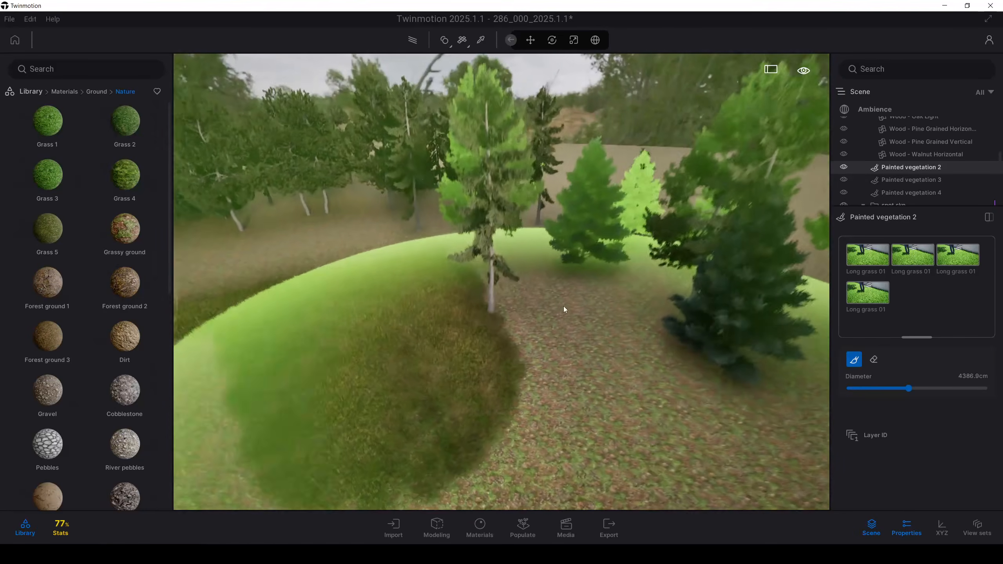
mouse_move(596, 327)
left_mouse_down()
mouse_move(523, 214)
mouse_move(429, 258)
mouse_move(340, 241)
mouse_move(430, 256)
left_mouse_up()
mouse_move(431, 256)
right_mouse_down()
mouse_move(466, 268)
mouse_move(502, 261)
mouse_move(537, 277)
mouse_move(608, 276)
right_mouse_up()
key("w")
mouse_move(496, 293)
left_mouse_down()
mouse_move(440, 223)
mouse_move(472, 221)
left_mouse_up()
right_click_drag(472, 221, 371, 223)
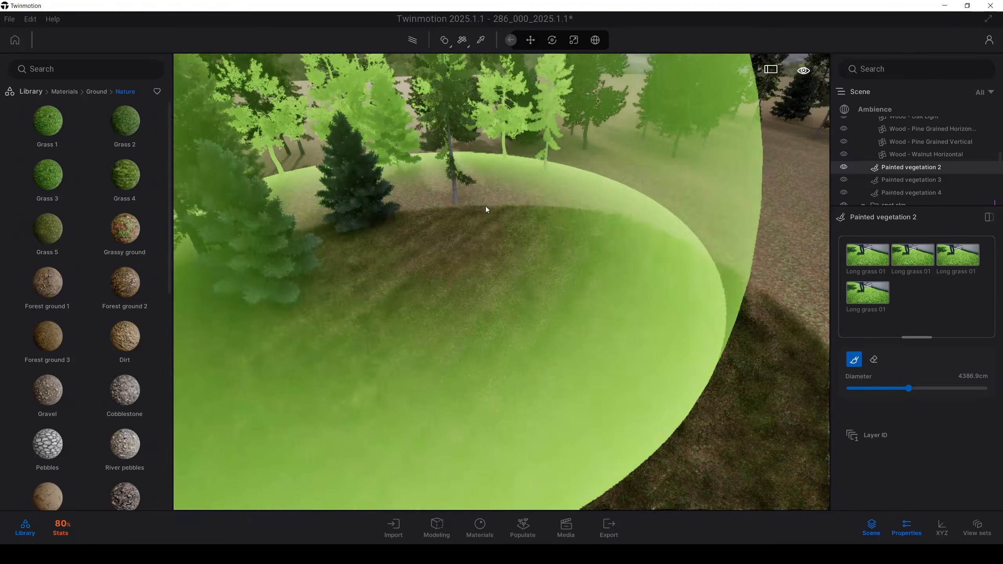
mouse_move(485, 208)
left_mouse_down()
mouse_move(680, 264)
mouse_move(638, 233)
left_mouse_up()
key("Escape")
key("Escape")
Inspect the painted long grass from above, at ground level and facing the road
mouse_move(594, 261)
right_mouse_down()
mouse_move(671, 249)
mouse_move(825, 251)
right_mouse_up()
right_click_drag(445, 303, 475, 304)
middle_click_drag(474, 304, 477, 243)
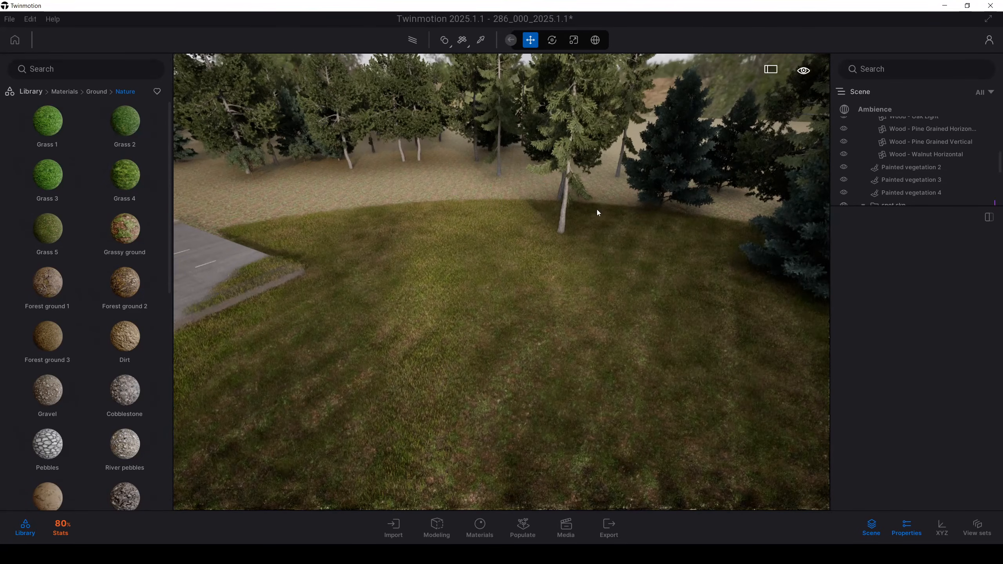
key("q")
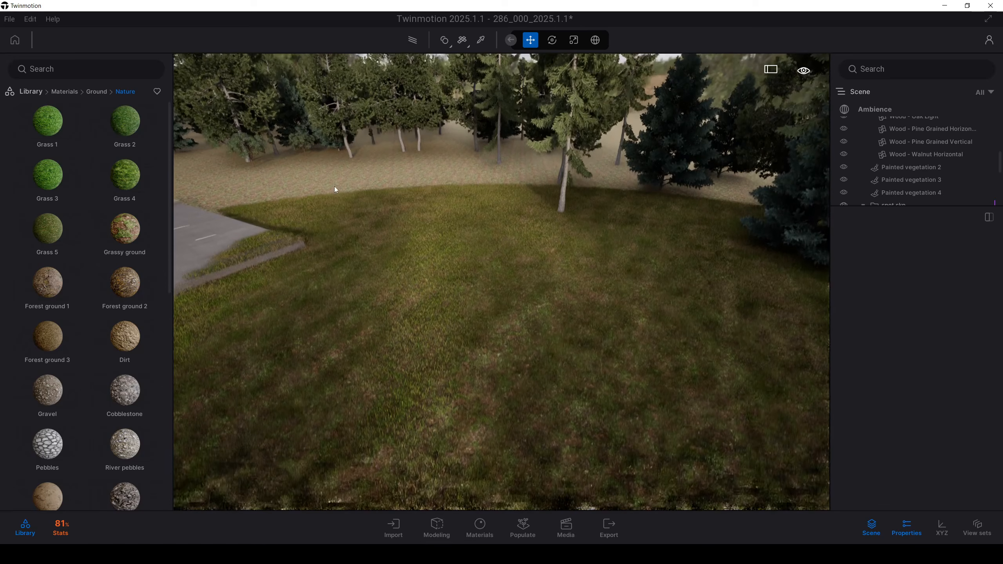
right_click_drag(600, 315, 582, 280)
key("w")
key("w")
key("w")
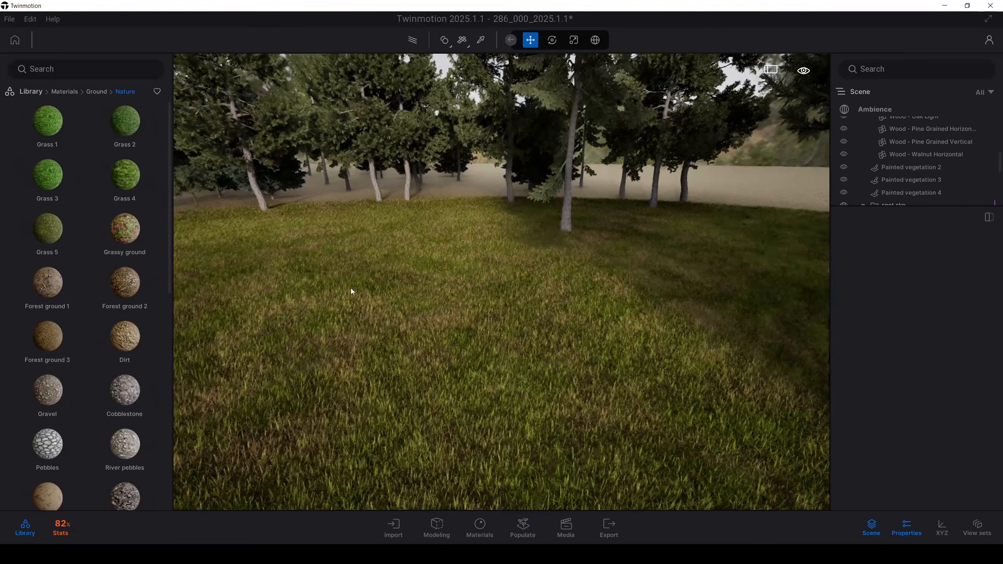
key("w")
right_click_drag(351, 291, 671, 290)
key("w")
key("w")
key("w")
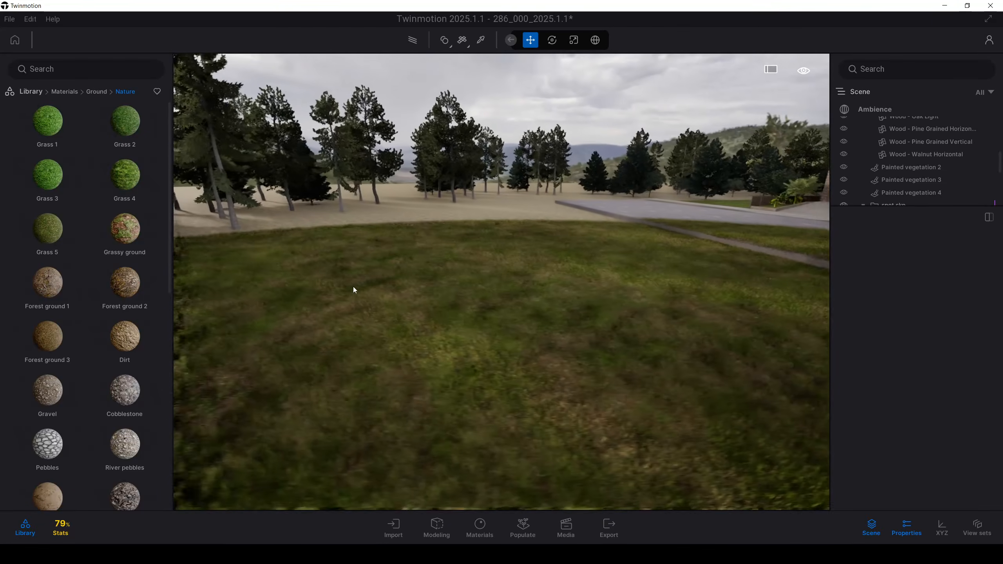
Open the preferences and look through the settings list for the grass fading option
left_click(37, 18)
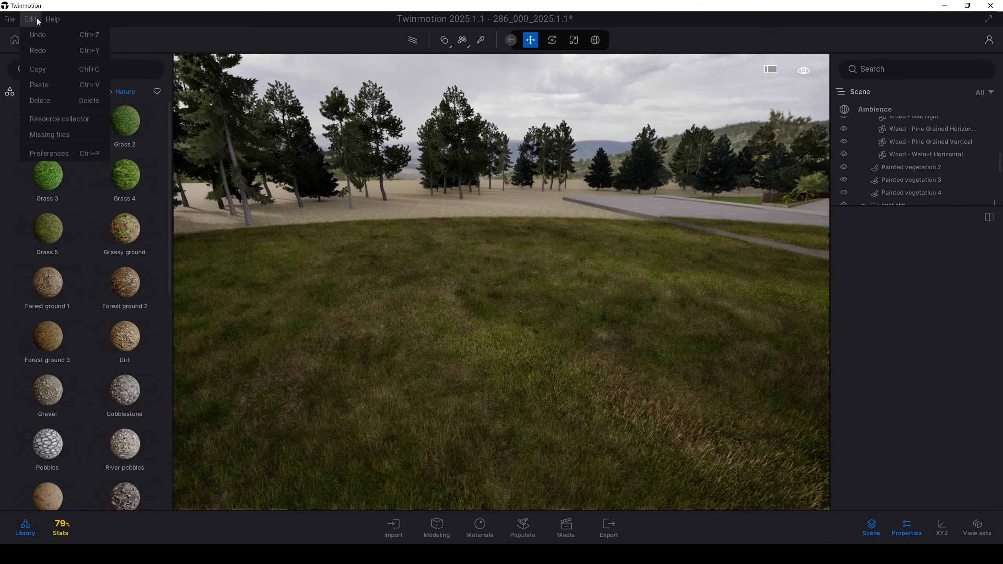
left_click(59, 153)
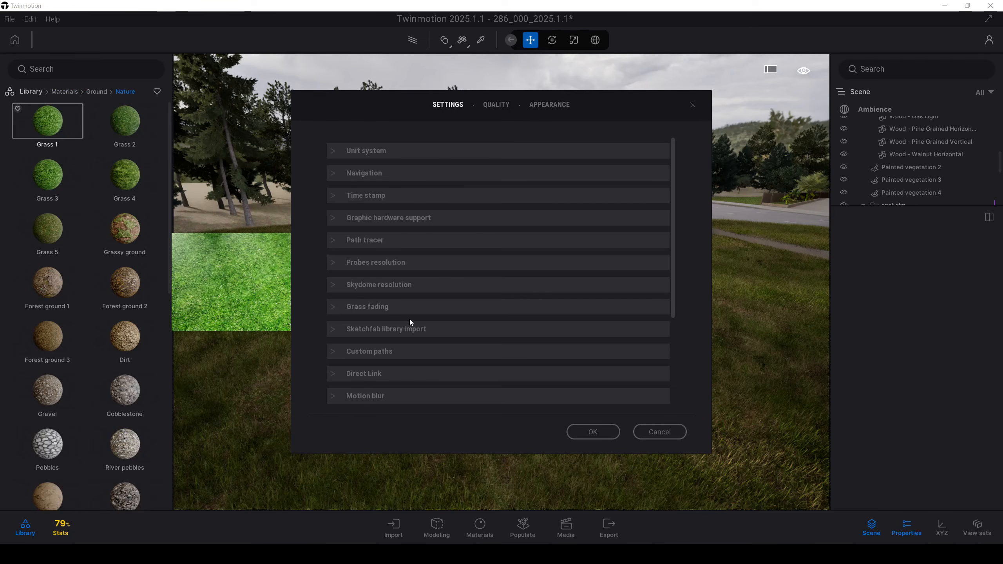
scroll(390, 291, "down", 5)
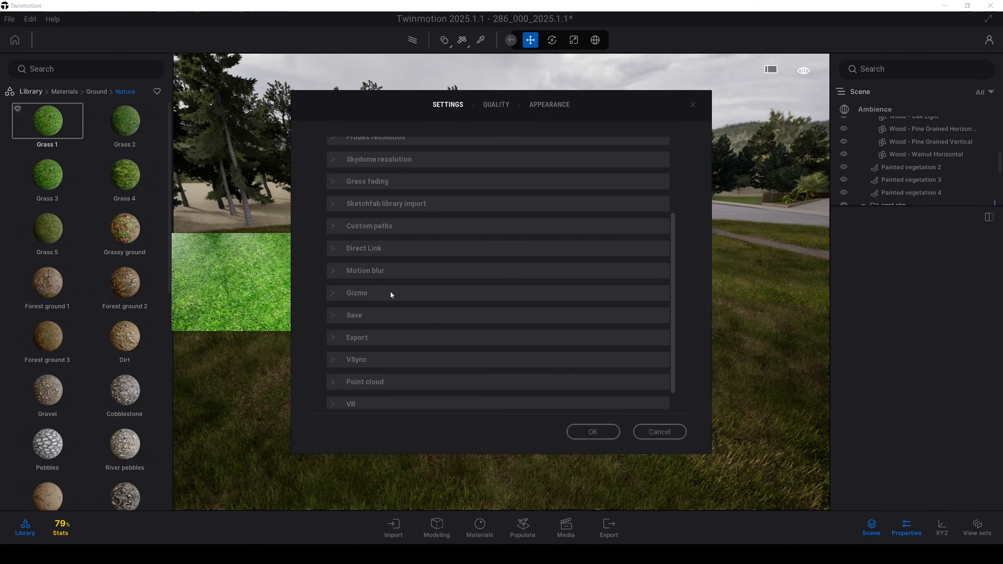
scroll(389, 312, "up", 5)
left_click(356, 277)
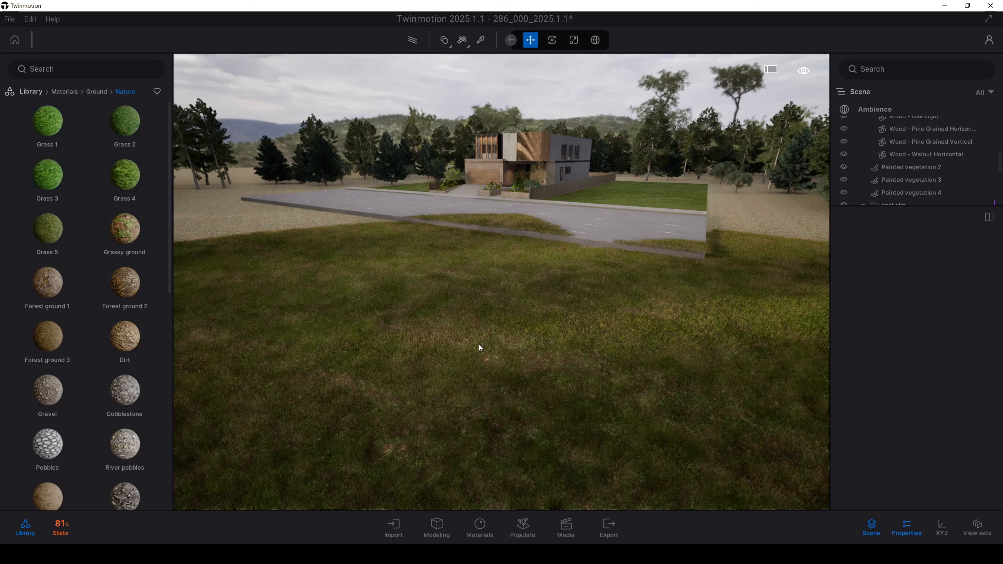
Go back to the 3D Grass terrain without Painted vegetation 2 and set its color variation to 1.6
left_click(946, 163)
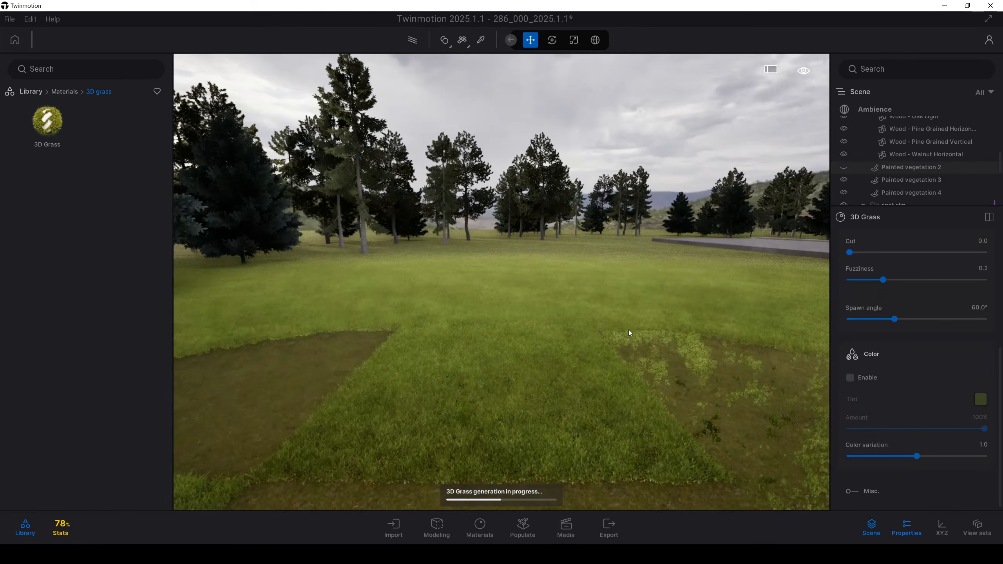
right_click_drag(508, 357, 506, 356)
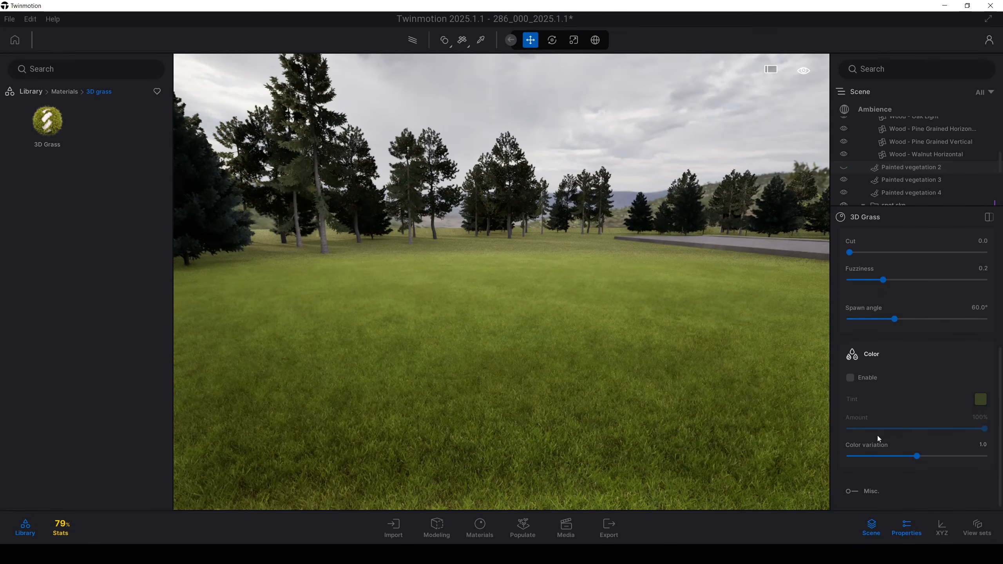
left_click_drag(917, 456, 949, 456)
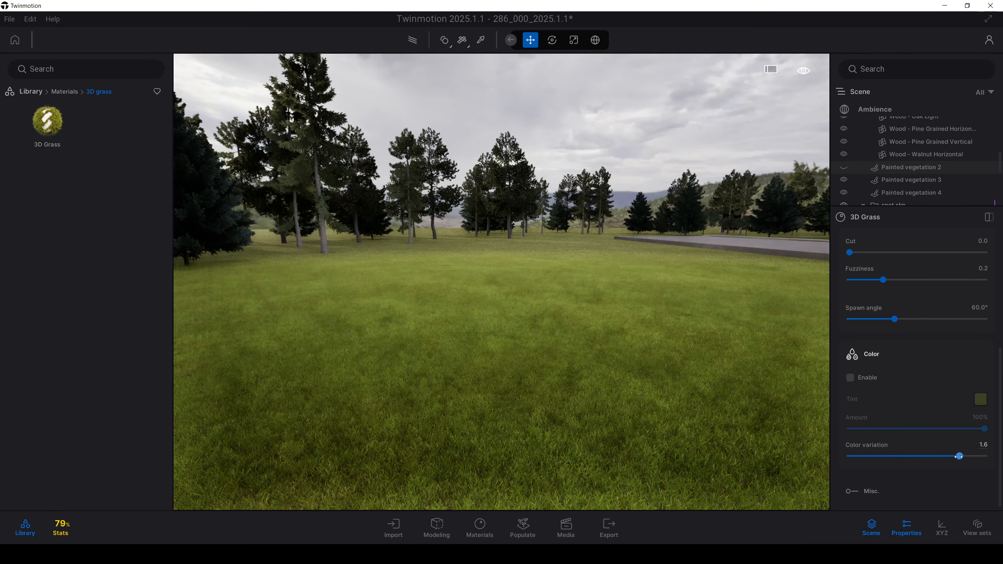
Enable the 3D Grass color tint and give it a darker olive green
left_click(851, 378)
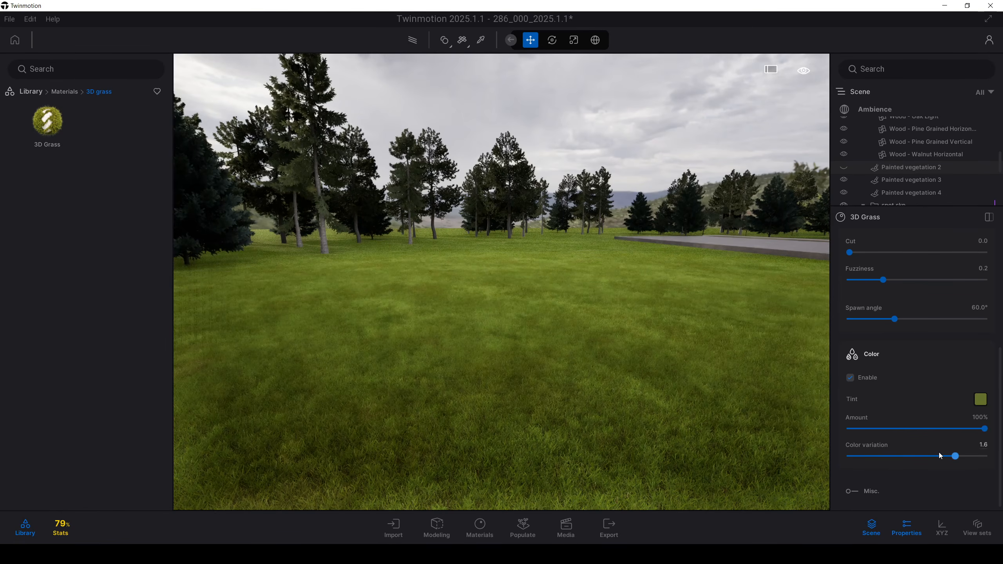
left_click(981, 399)
left_click_drag(528, 177, 783, 262)
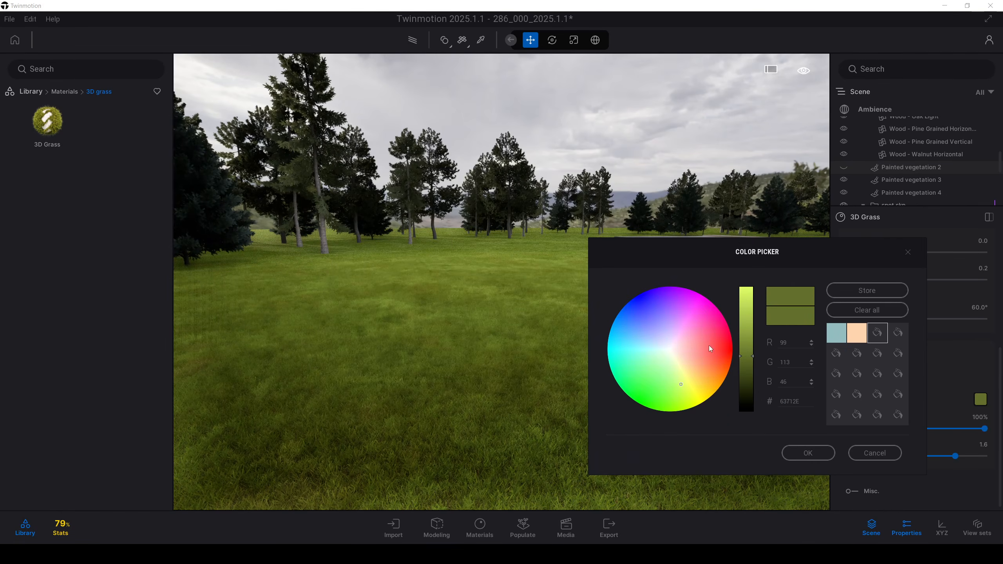
left_click(683, 383)
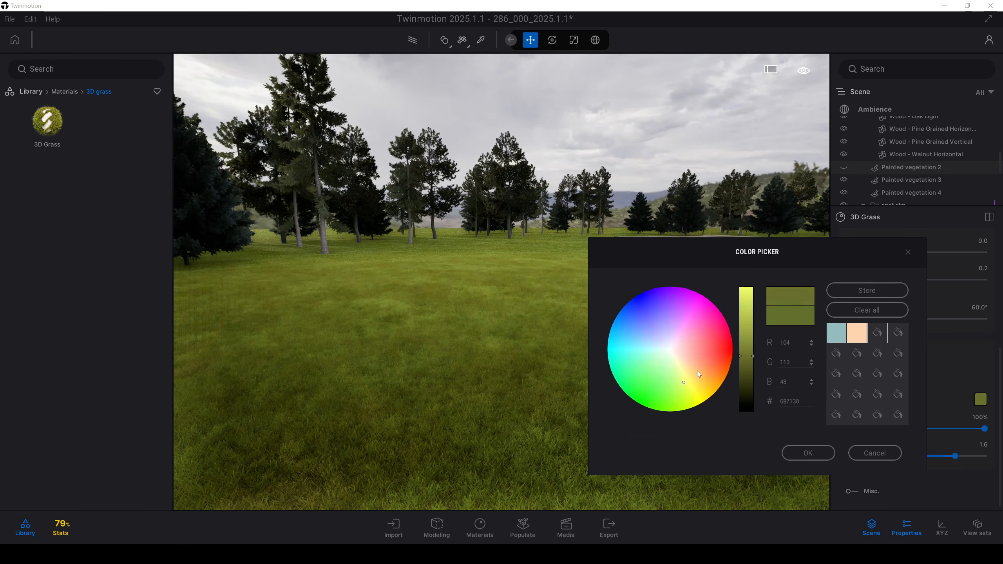
left_click_drag(745, 355, 747, 368)
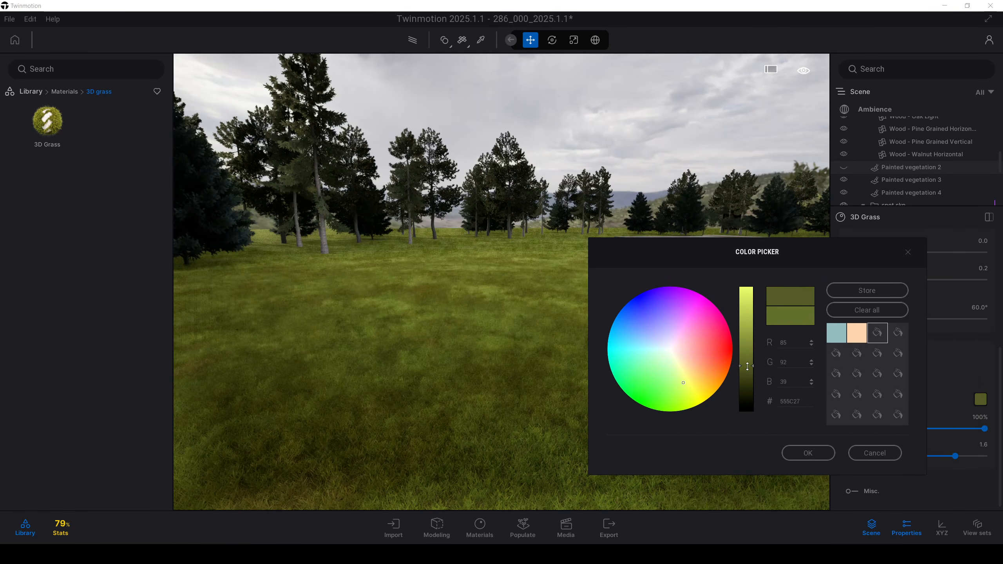
left_click(681, 386)
left_click(808, 453)
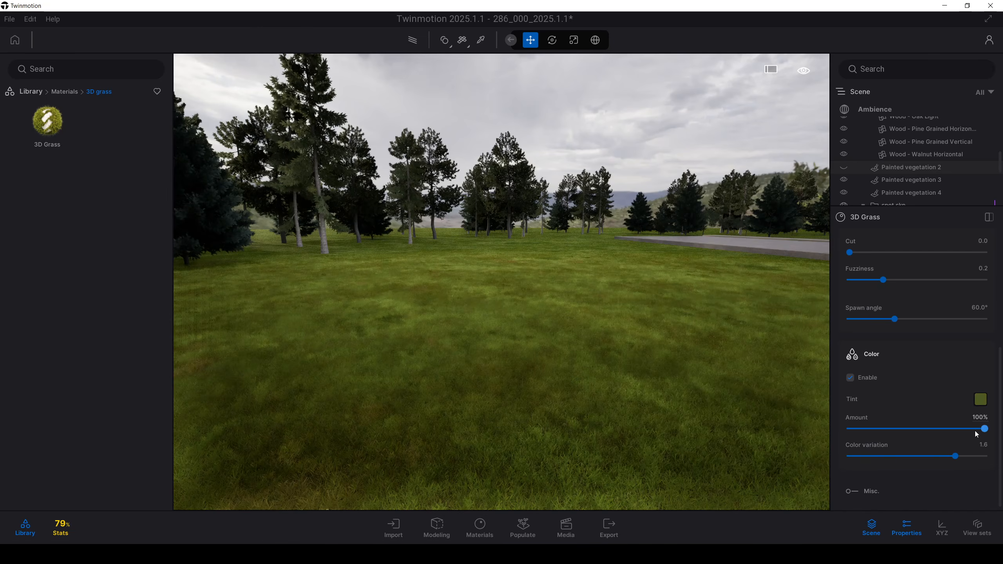
Reduce the grass tint amount to 21% and set the grass scale to 1.2
left_click_drag(984, 429, 889, 427)
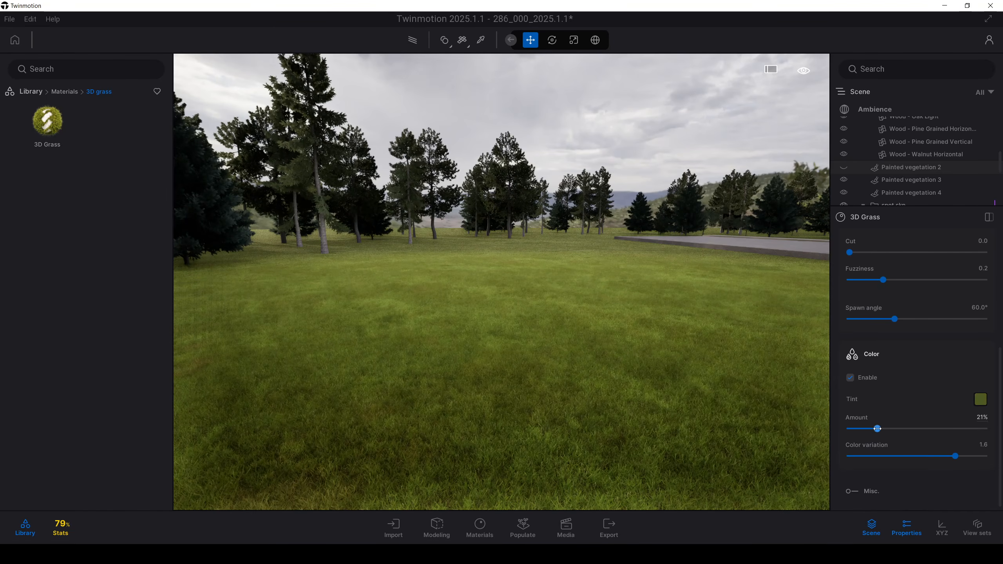
scroll(897, 422, "up", 5)
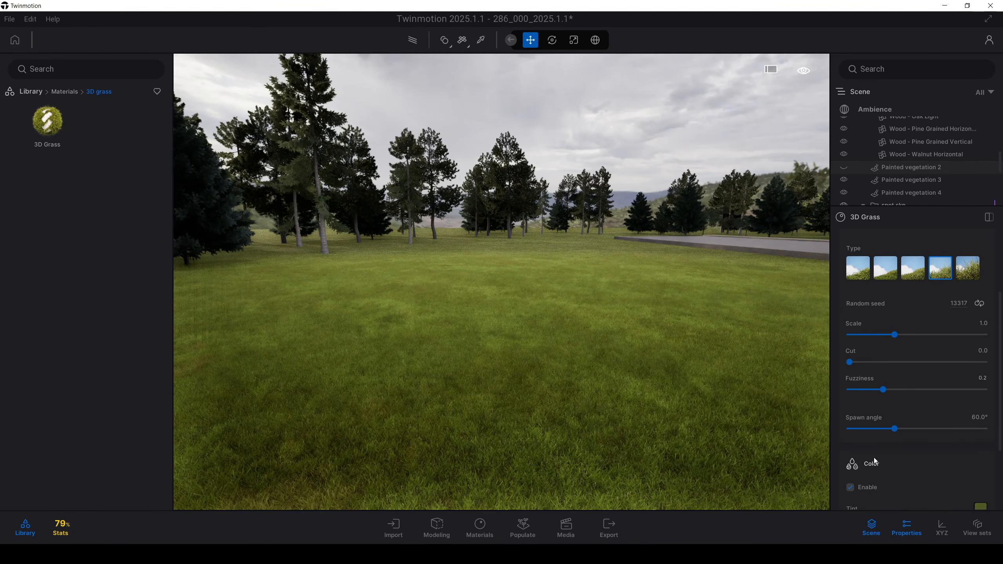
left_click_drag(894, 335, 899, 335)
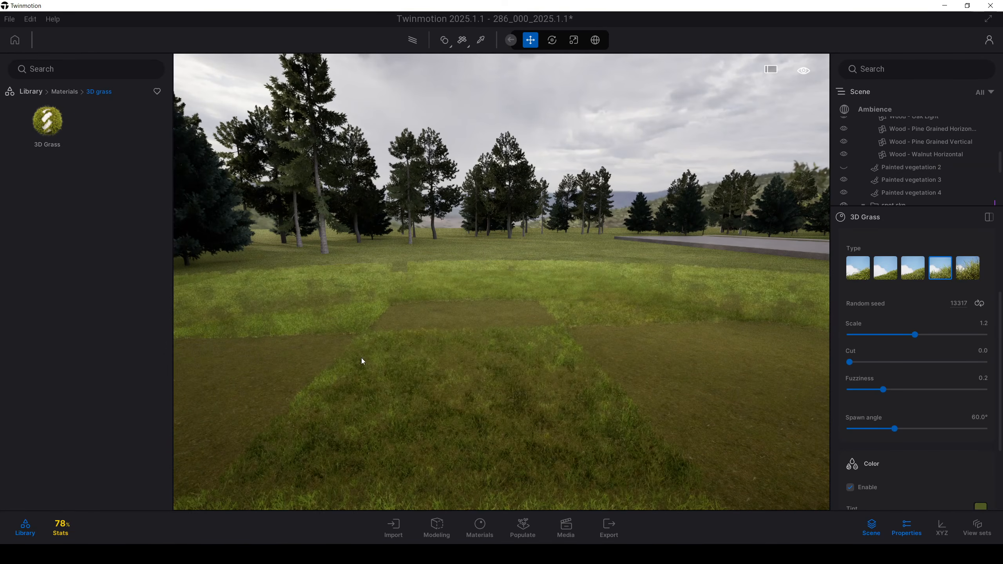
right_click_drag(345, 353, 418, 368)
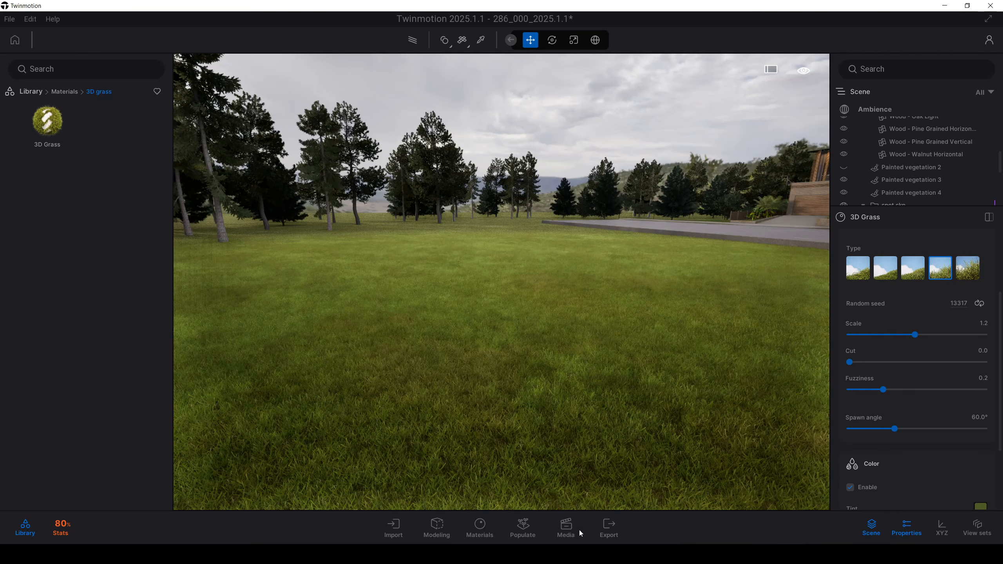
Start painting vegetation and browse the Grass and flowers models in the library
left_click(523, 533)
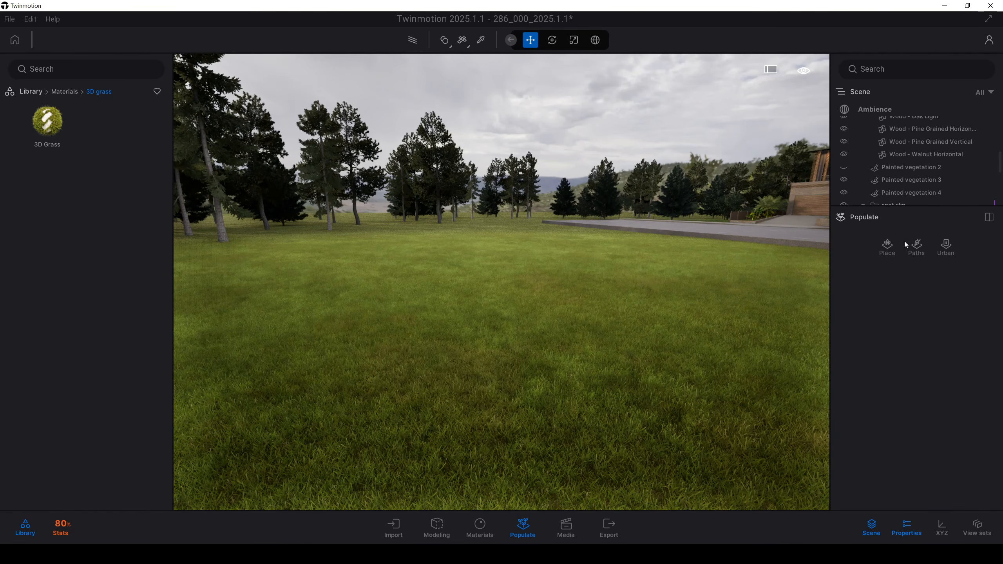
left_click(887, 246)
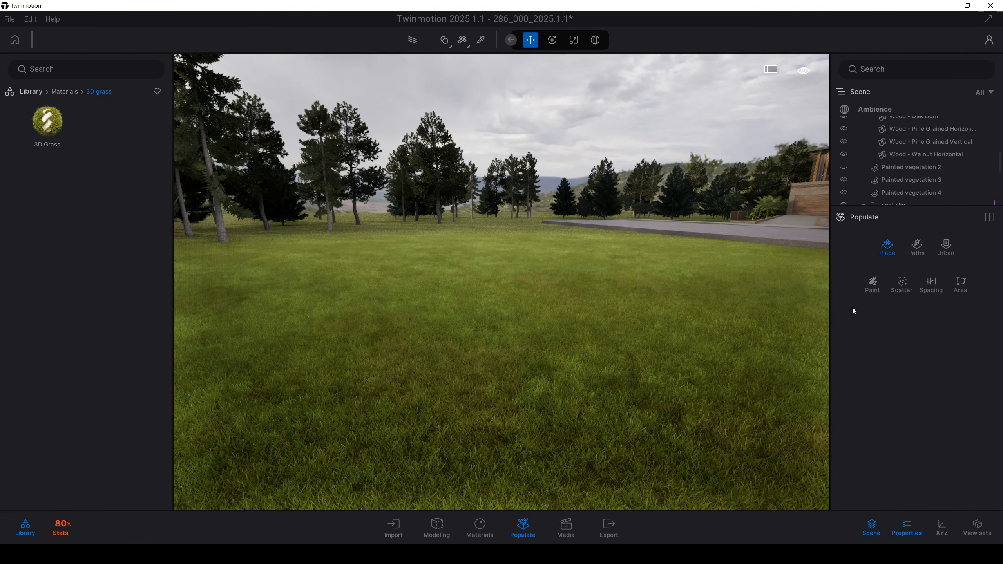
left_click(871, 283)
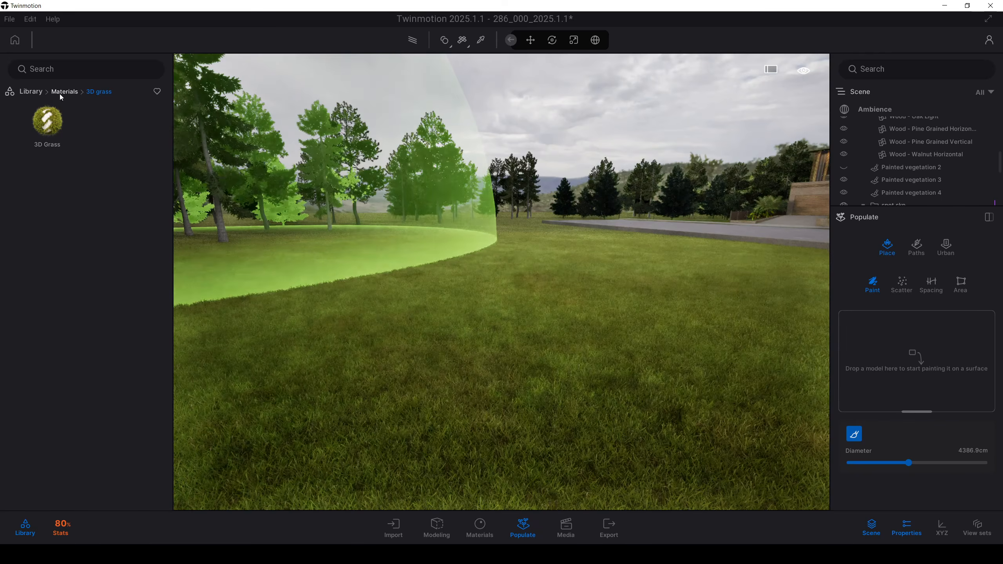
left_click(64, 92)
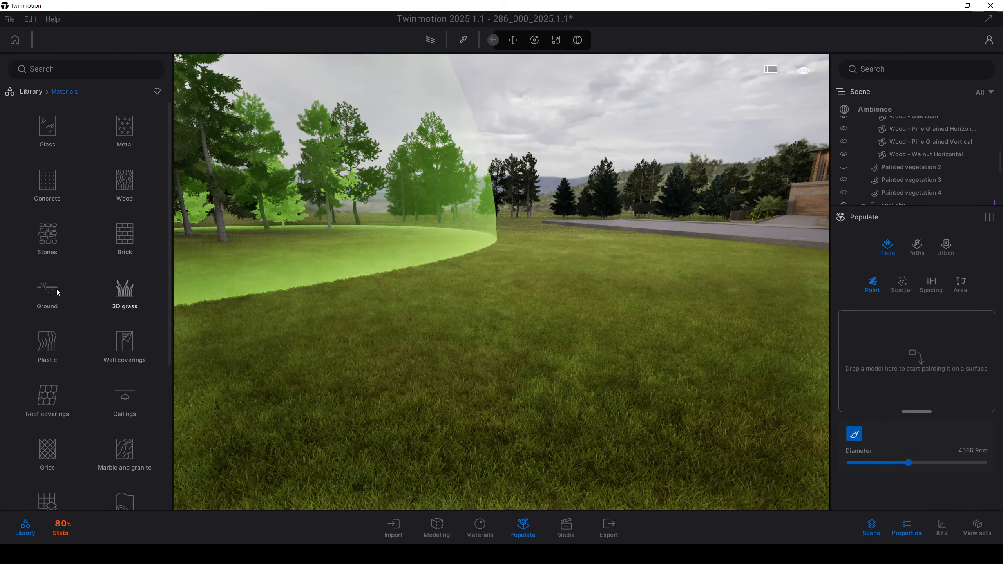
left_click(31, 91)
left_click(119, 143)
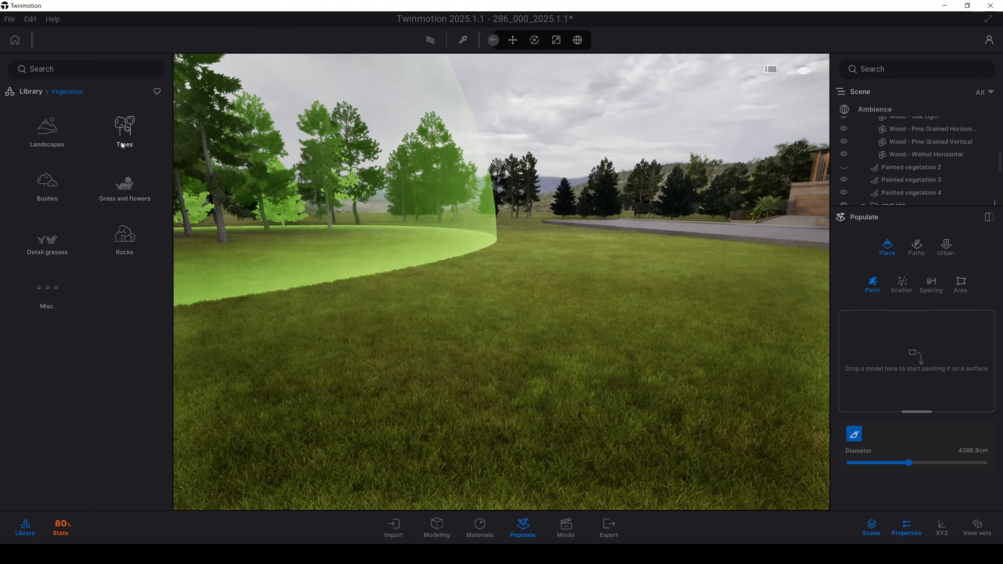
left_click(125, 186)
scroll(85, 255, "down", 3)
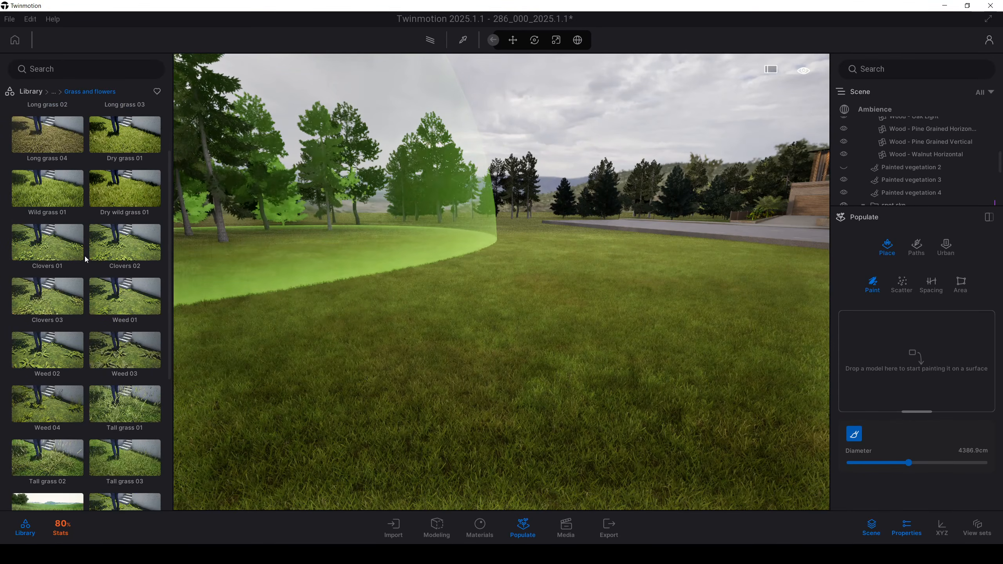
Load Clovers 03, Weed 02 and Tall grass 03 into the vegetation brush
mouse_move(53, 309)
left_click_drag(54, 309, 885, 338)
mouse_move(51, 355)
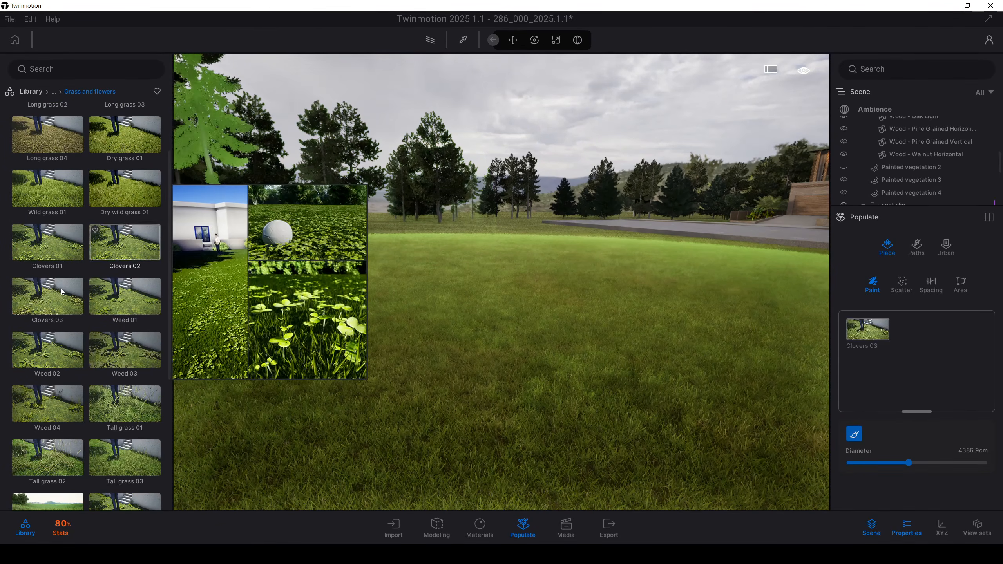
left_click_drag(51, 355, 904, 370)
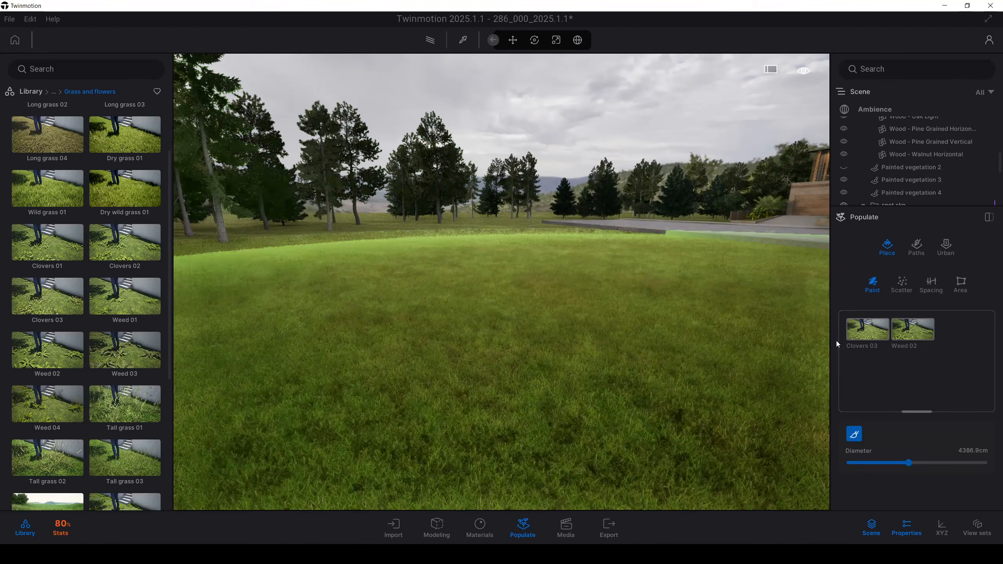
scroll(107, 361, "down", 3)
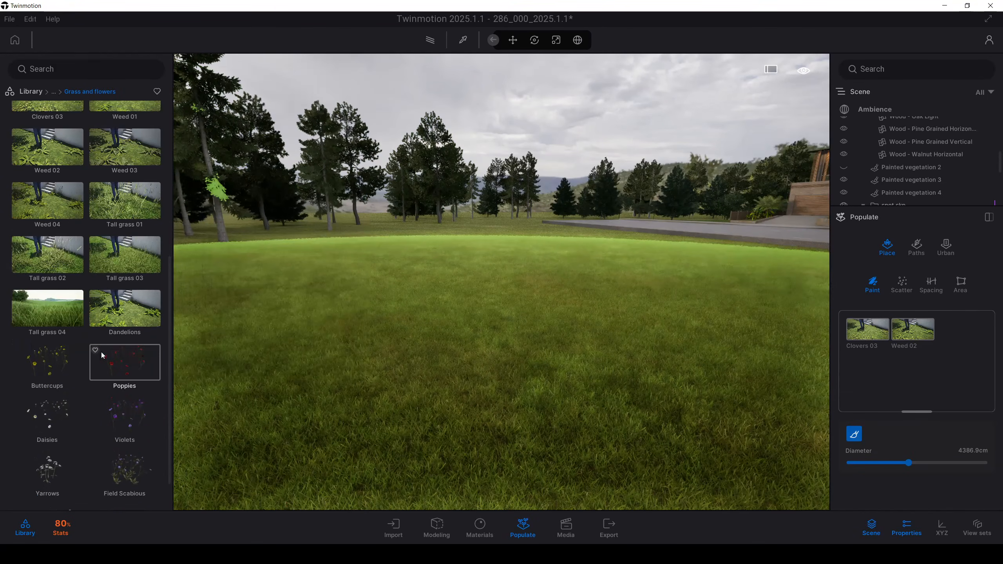
mouse_move(123, 271)
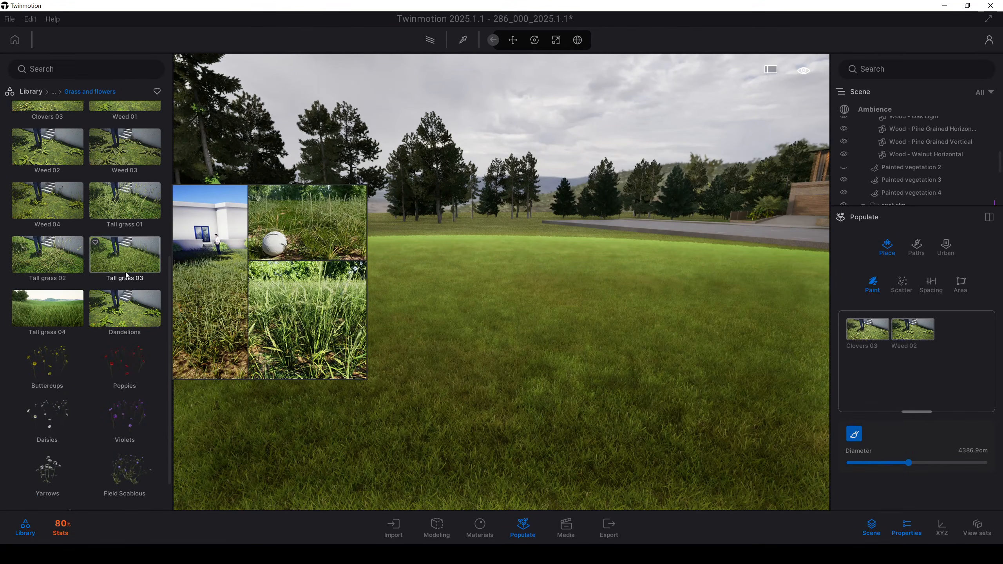
left_click_drag(120, 269, 894, 387)
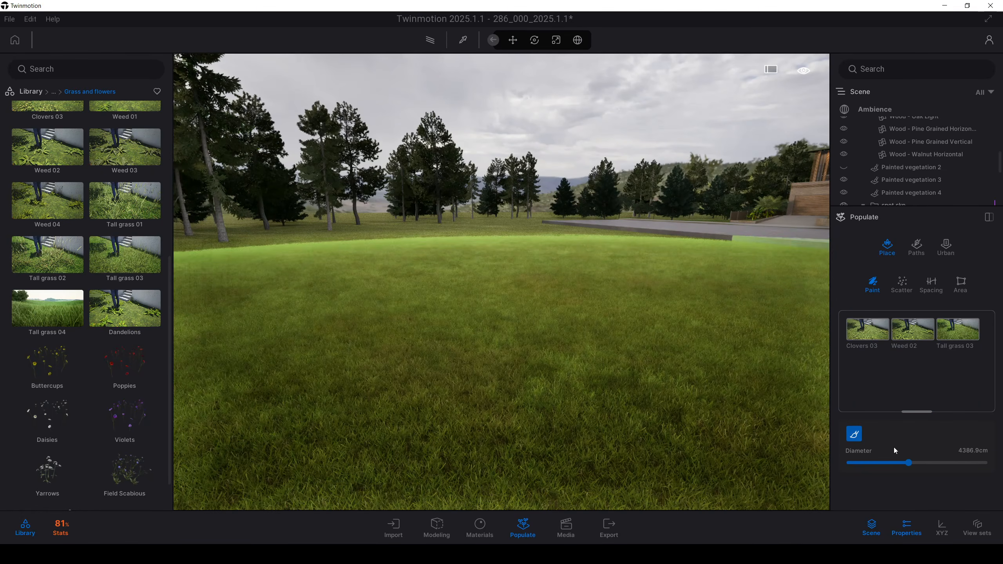
Paint the plant mix onto the lawn with a 1759.1 cm brush and set the density of all three plants to 1%
left_click_drag(908, 463, 869, 465)
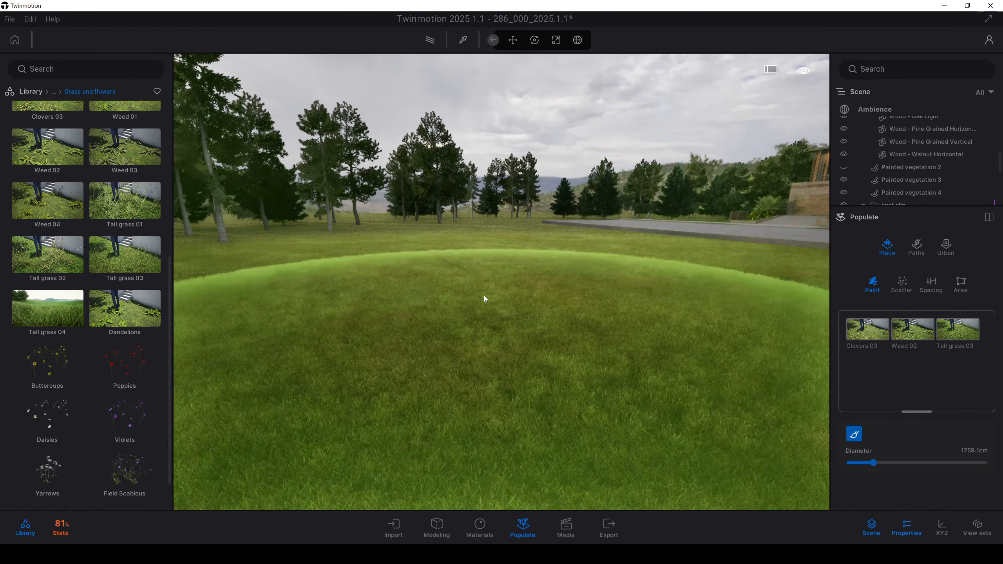
left_click(484, 295)
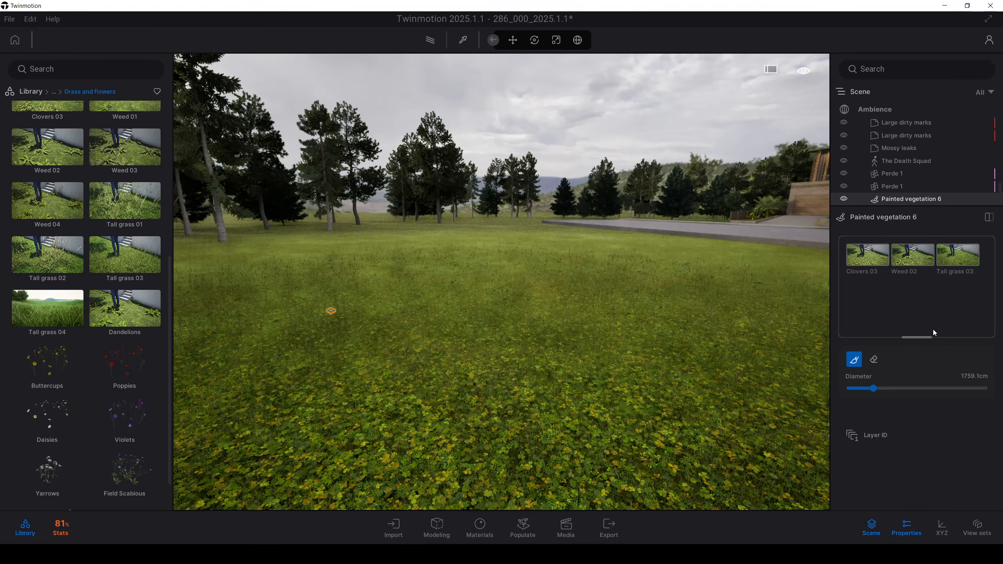
left_click(860, 258)
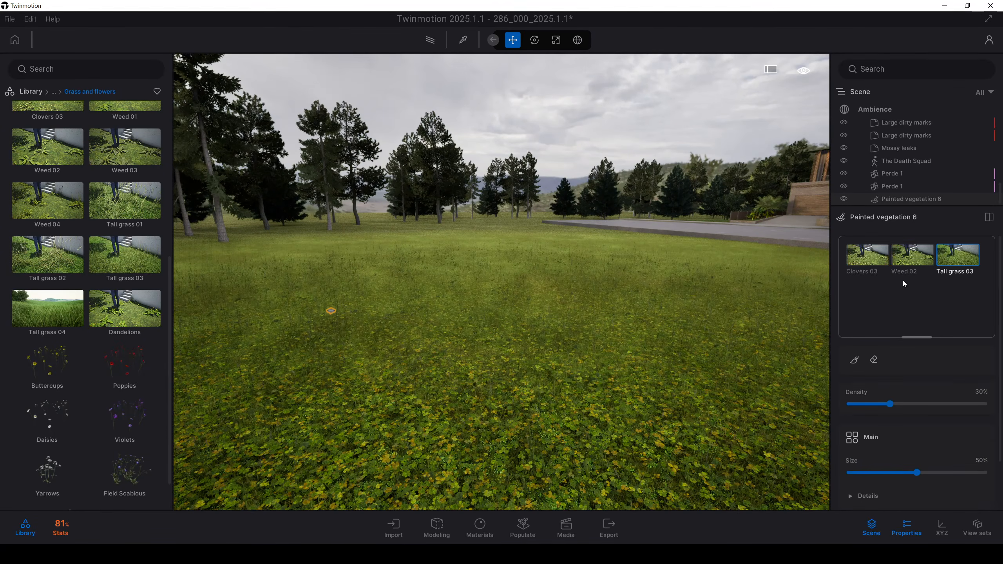
left_click_drag(871, 404, 858, 405)
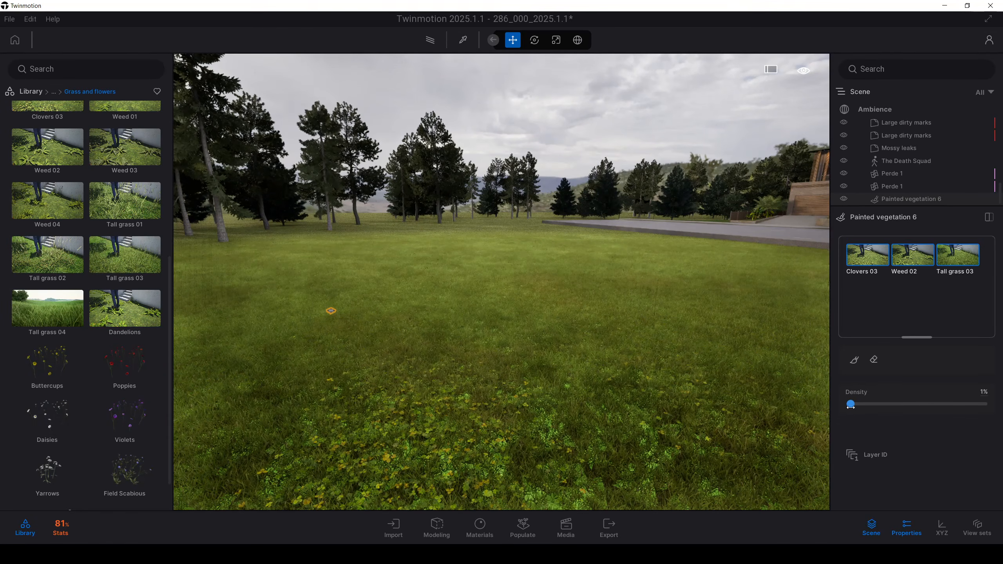
left_click(592, 101)
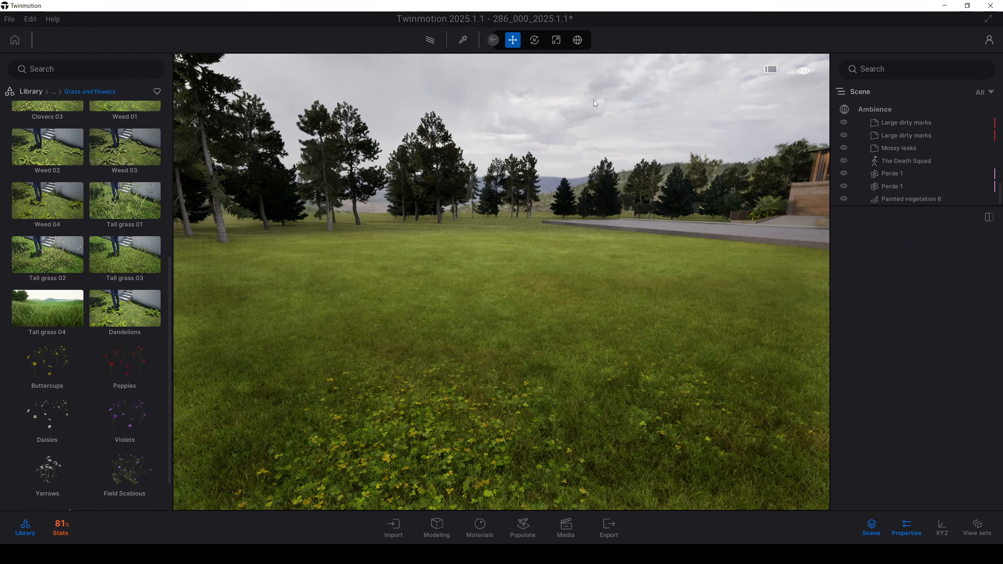
Inspect the grass with its sparse plants at ground level, and view the house from across the road
key("s")
mouse_move(523, 228)
right_mouse_down()
mouse_move(668, 209)
mouse_move(570, 205)
right_mouse_up()
key("a")
key("q")
key("w")
right_click_drag(554, 293, 683, 291)
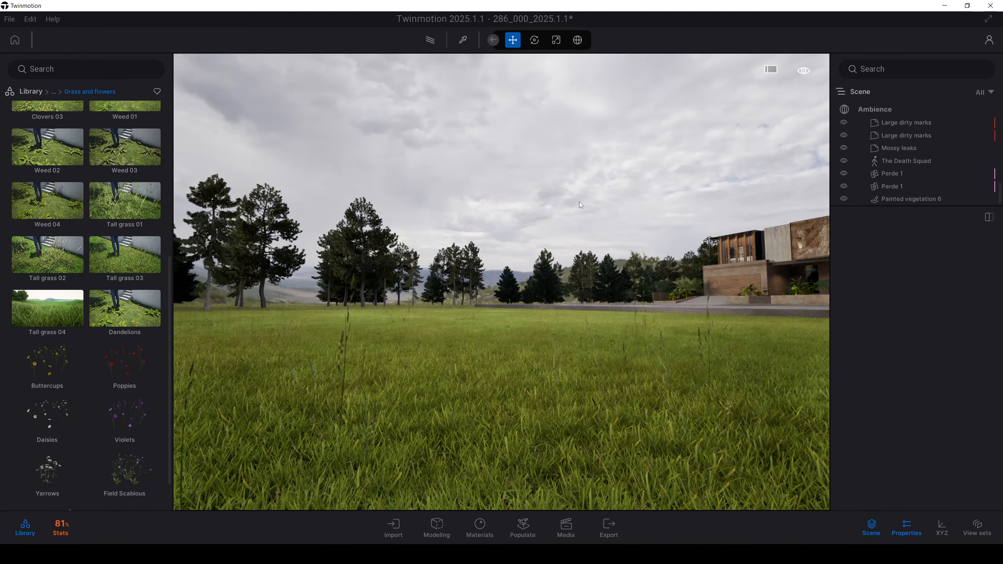
middle_click_drag(579, 201, 579, 215)
right_click_drag(579, 215, 632, 229)
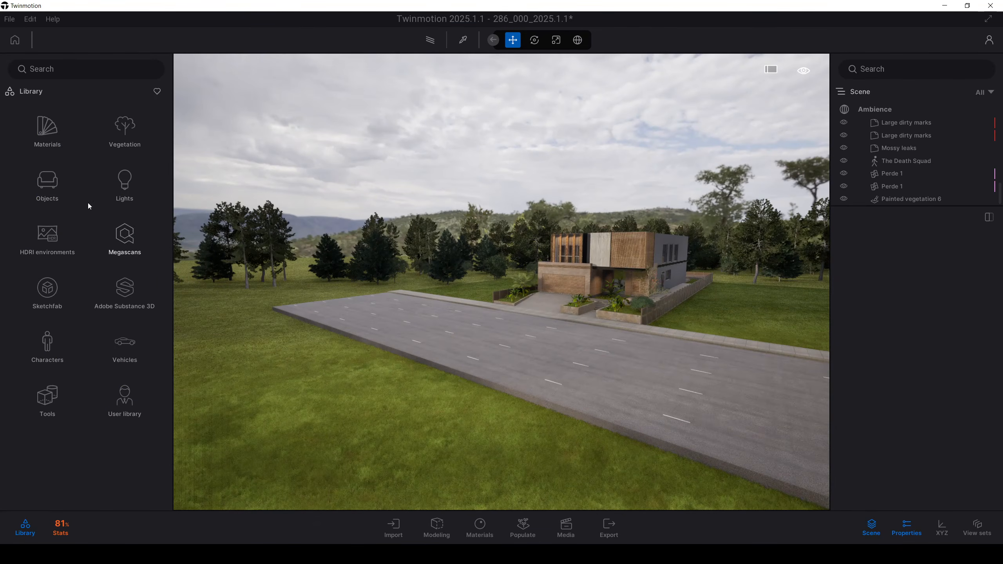
Browse the Modeling category of the material library, from the clays and chiseled stone to the automotive clays
left_click(47, 130)
scroll(100, 328, "down", 3)
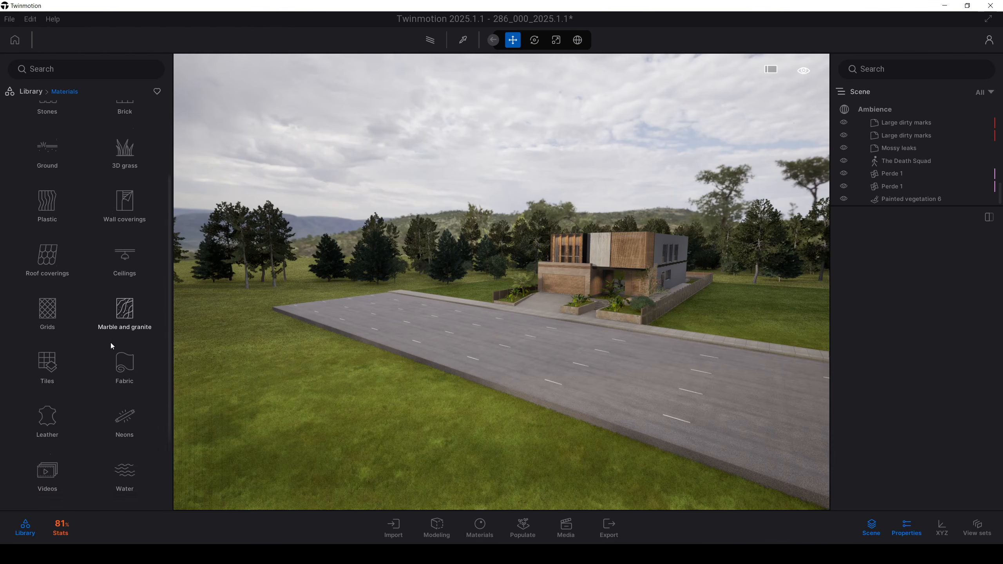
scroll(112, 345, "down", 3)
left_click(124, 440)
mouse_move(55, 243)
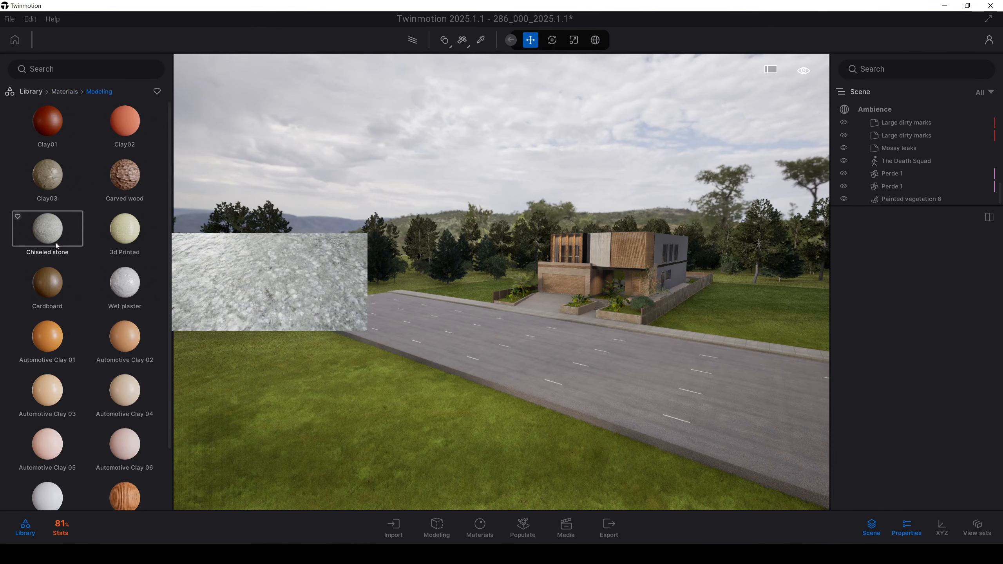
scroll(83, 301, "down", 2)
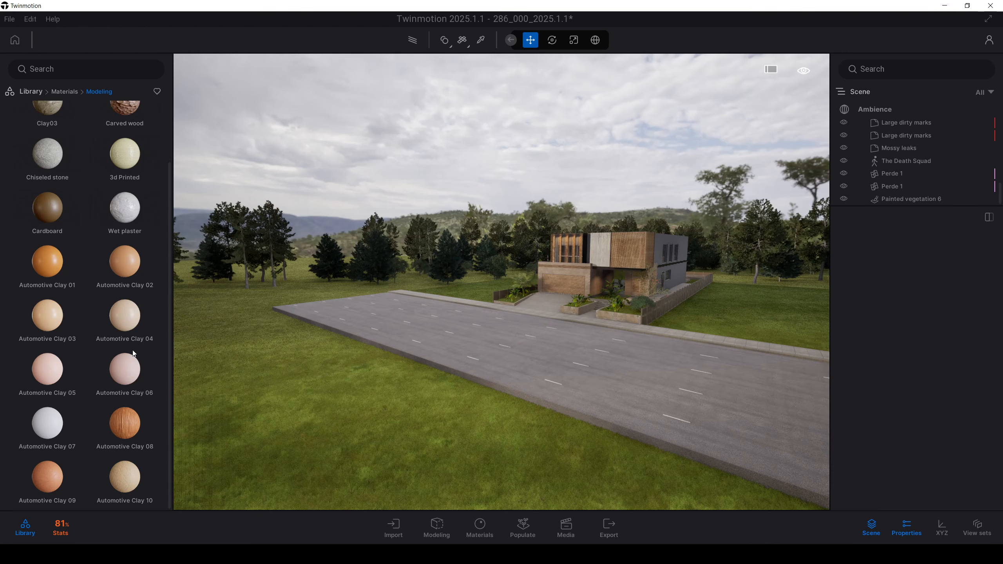
Check the available unit systems in the preferences and leave them without changes
right_click_drag(411, 203, 453, 204)
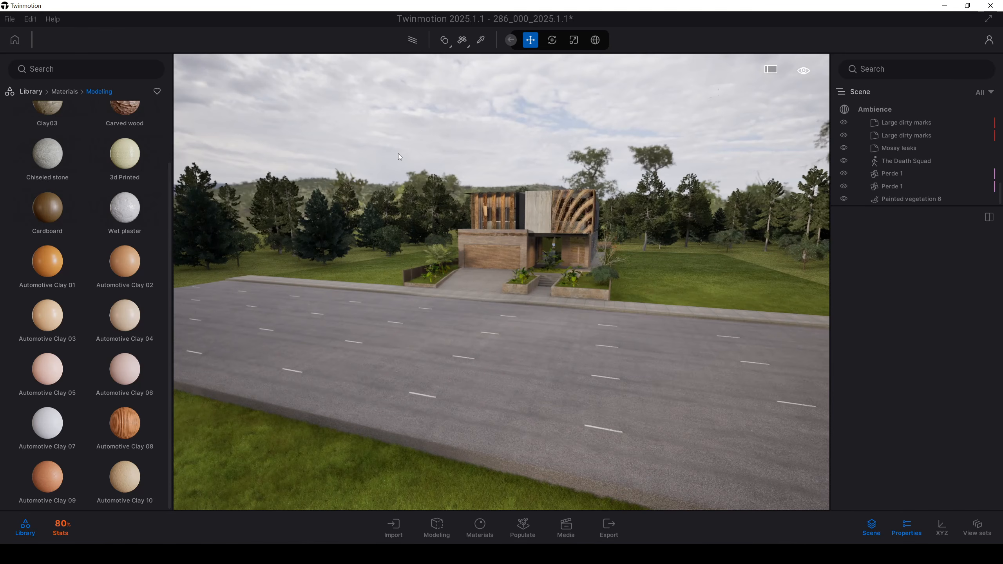
left_click(34, 22)
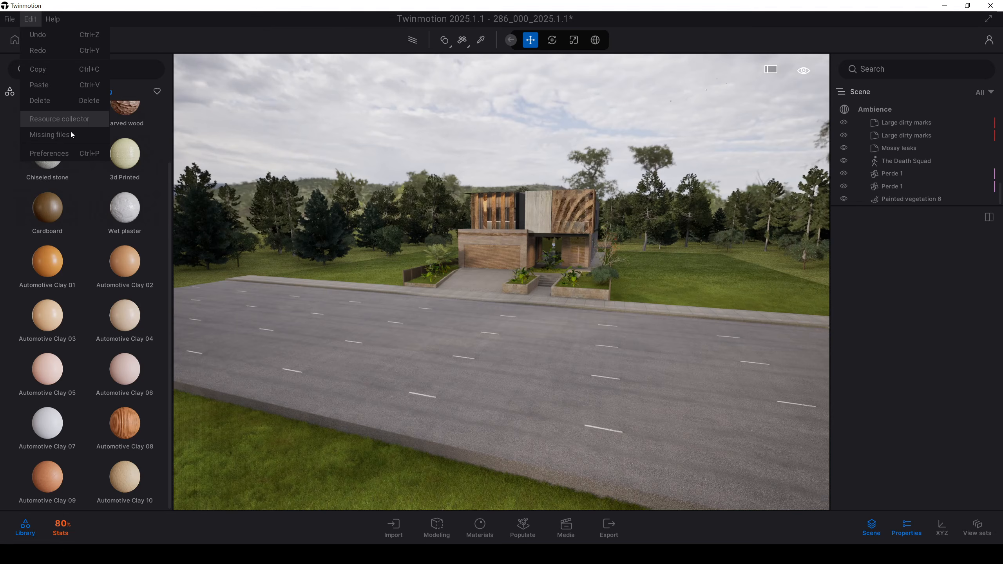
left_click(66, 154)
left_click(348, 151)
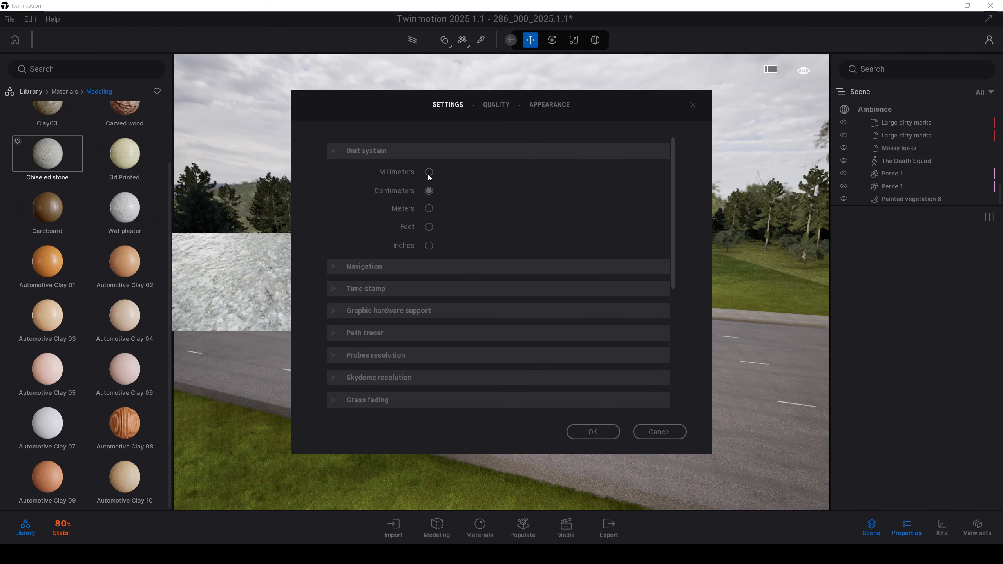
left_click(668, 434)
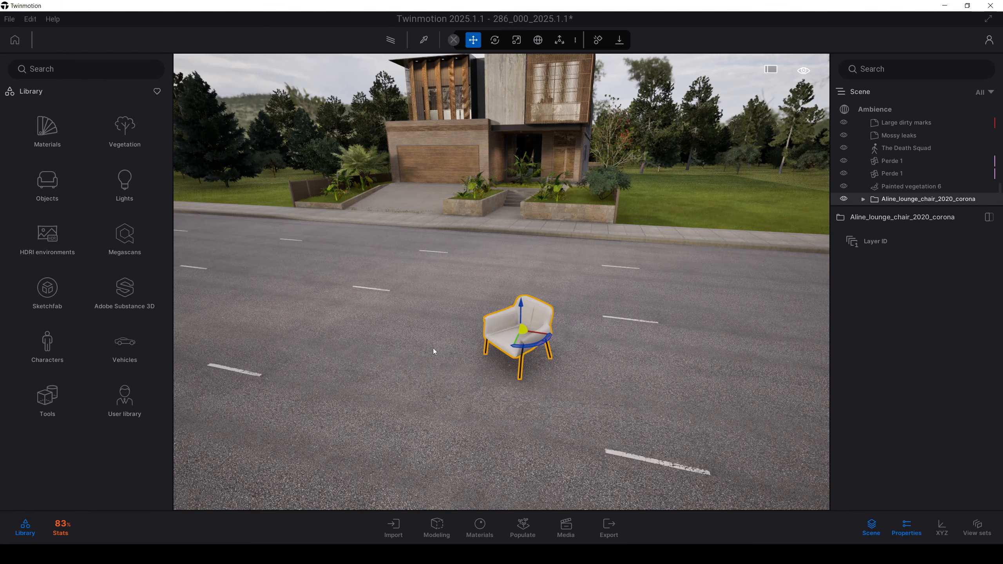
Inspect the imported lounge chair on the road from a distance and close up
right_click_drag(528, 332, 553, 340)
middle_click_drag(552, 103, 594, 182)
key("q")
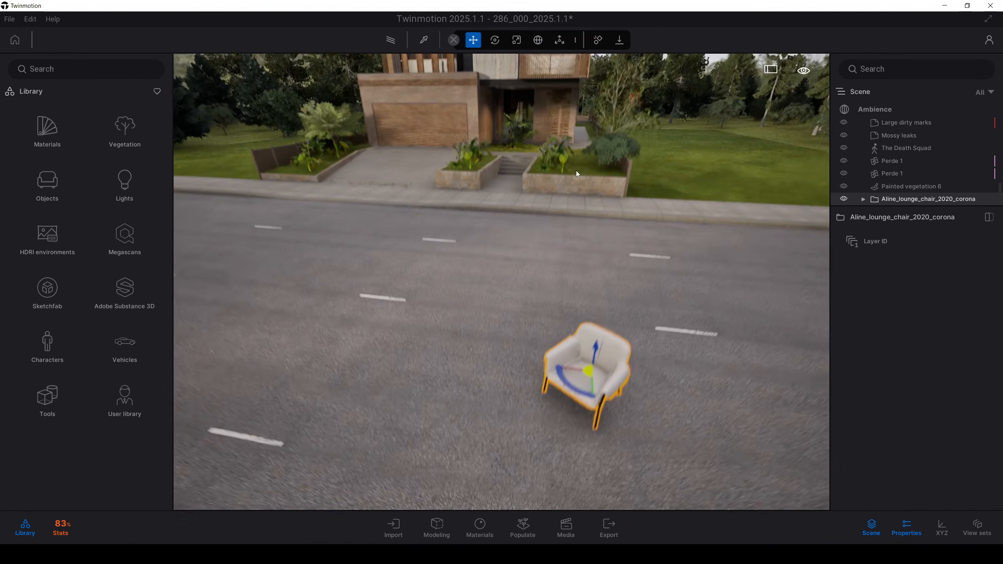
key("w")
right_click_drag(509, 251, 534, 251)
right_click_drag(443, 273, 448, 244)
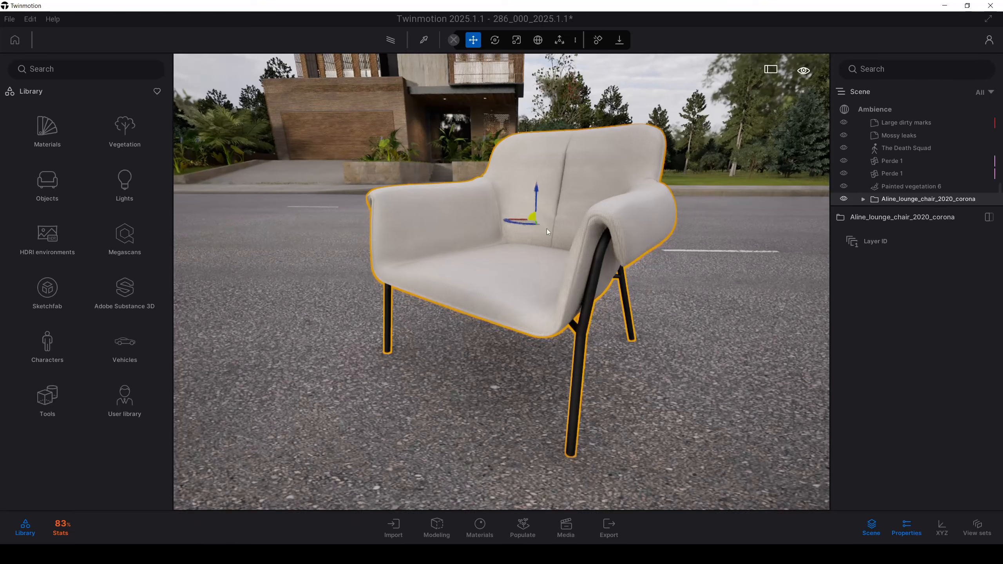
scroll(540, 185, "down", 5)
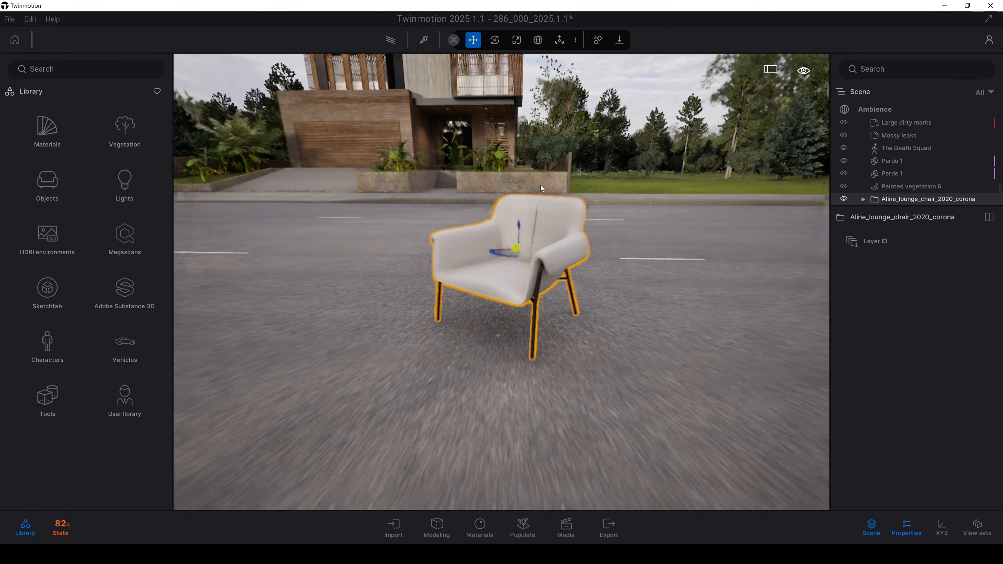
Move the lounge chair from the road to the concrete path beside the house's slatted wall
key("e")
right_click_drag(539, 196, 533, 229)
key("s")
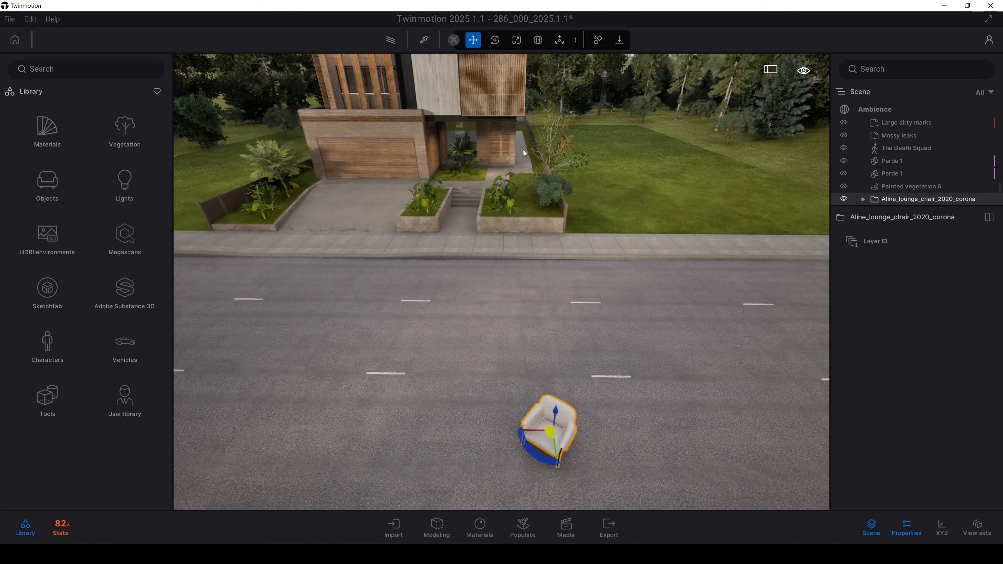
key("v")
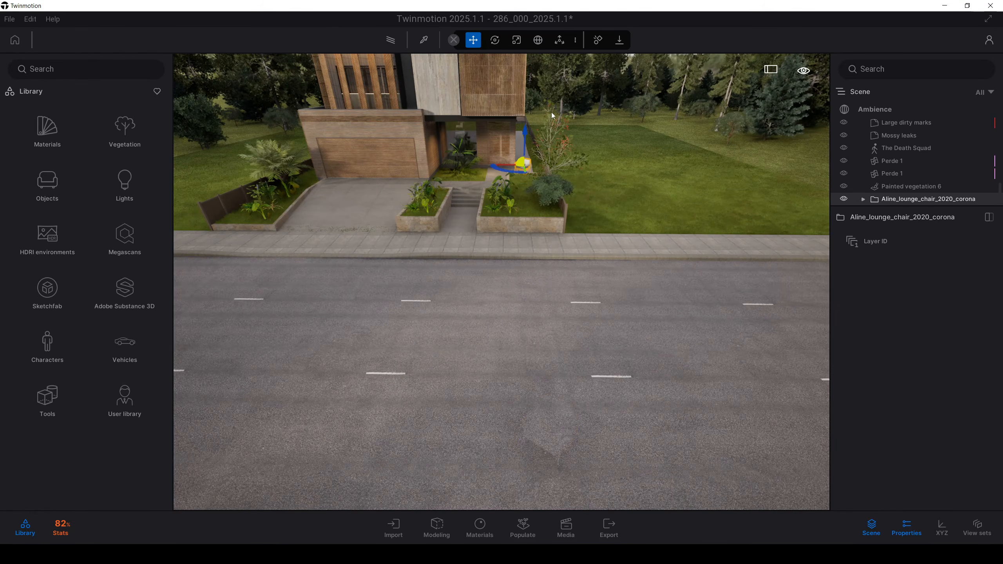
key("w")
right_click_drag(512, 166, 539, 262)
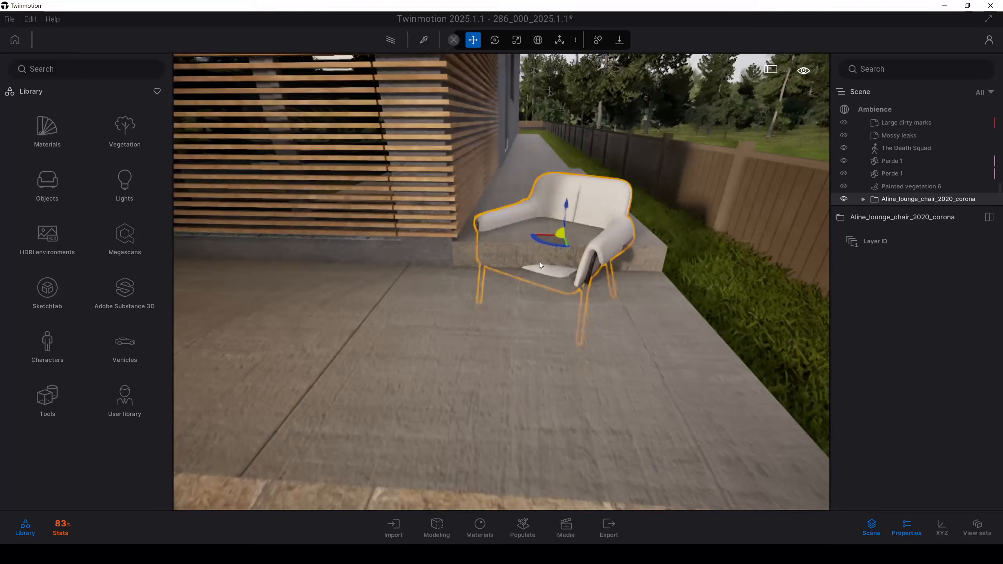
Reposition the lounge chair on the lower part of the concrete path, near the stone border
key("v")
key("v")
key("s")
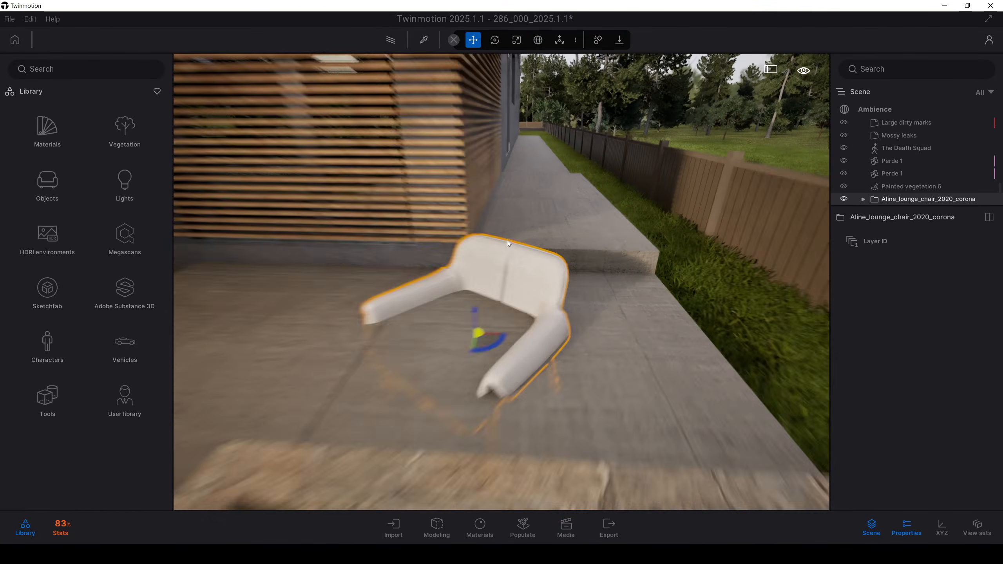
key("a")
key("d")
key("w")
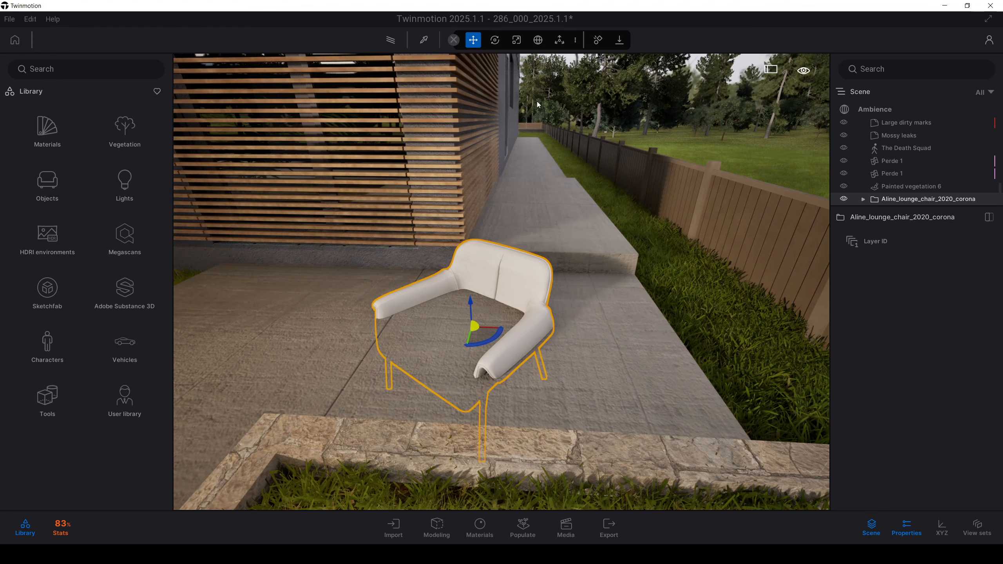
Center the chair's pivot at its lowest point and place the chair standing on the concrete path
left_click(575, 40)
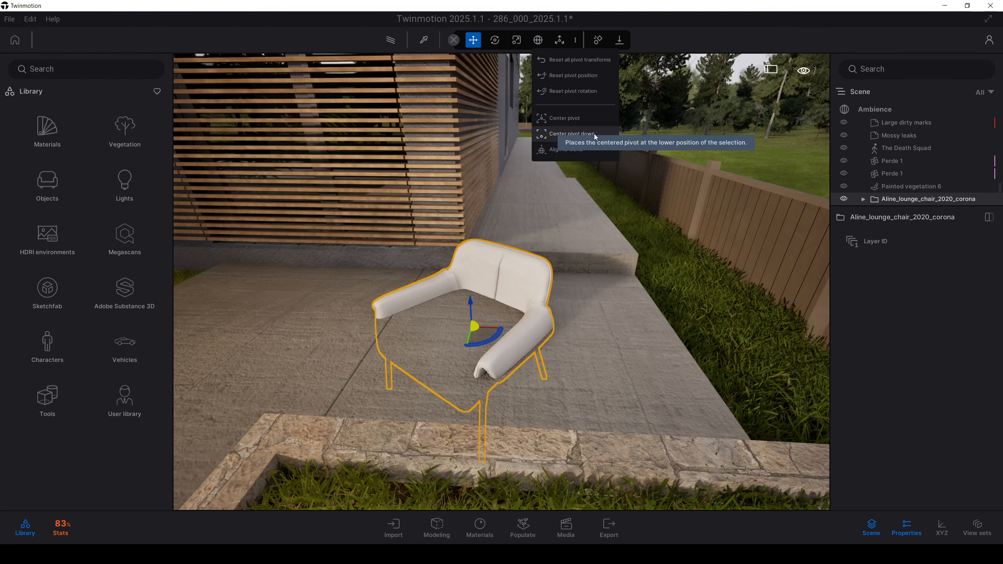
left_click(566, 136)
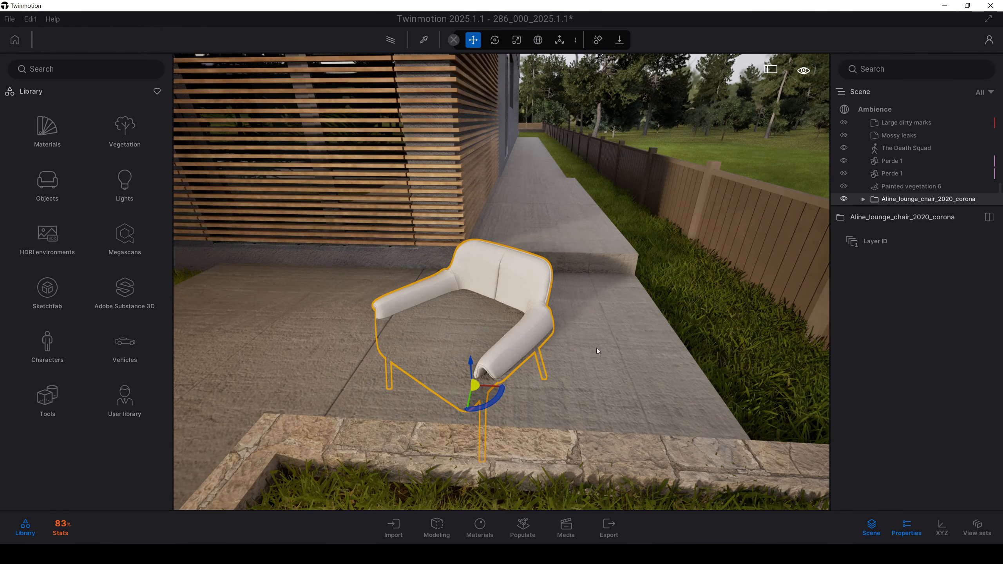
key("v")
mouse_move(580, 355)
left_mouse_down()
mouse_move(534, 347)
mouse_move(576, 354)
left_mouse_up()
right_click_drag(577, 353, 602, 321)
scroll(602, 321, "down", 8)
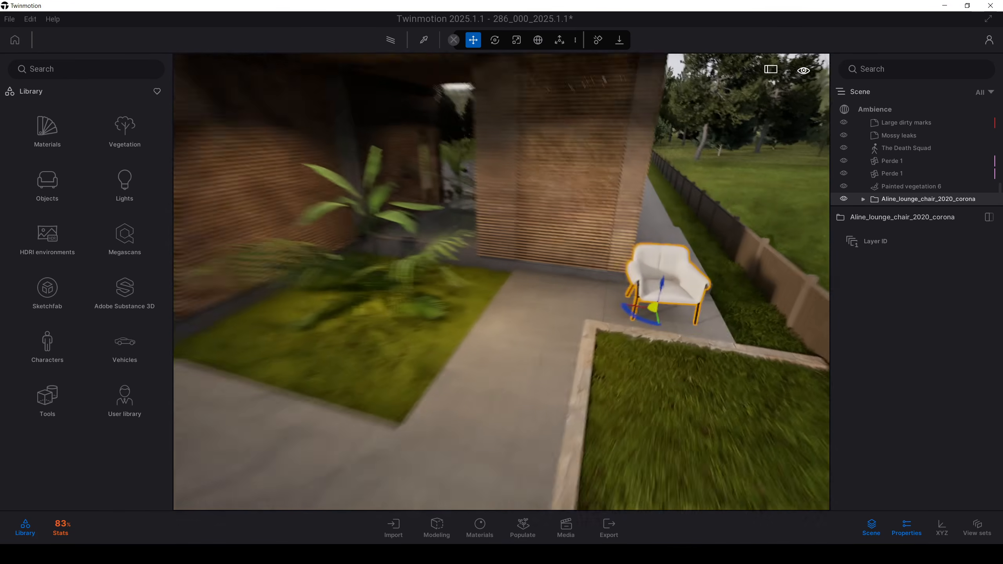
Move the chair to the entrance walkway at the top of the concrete steps
key("v")
key("v")
key("v")
key("v")
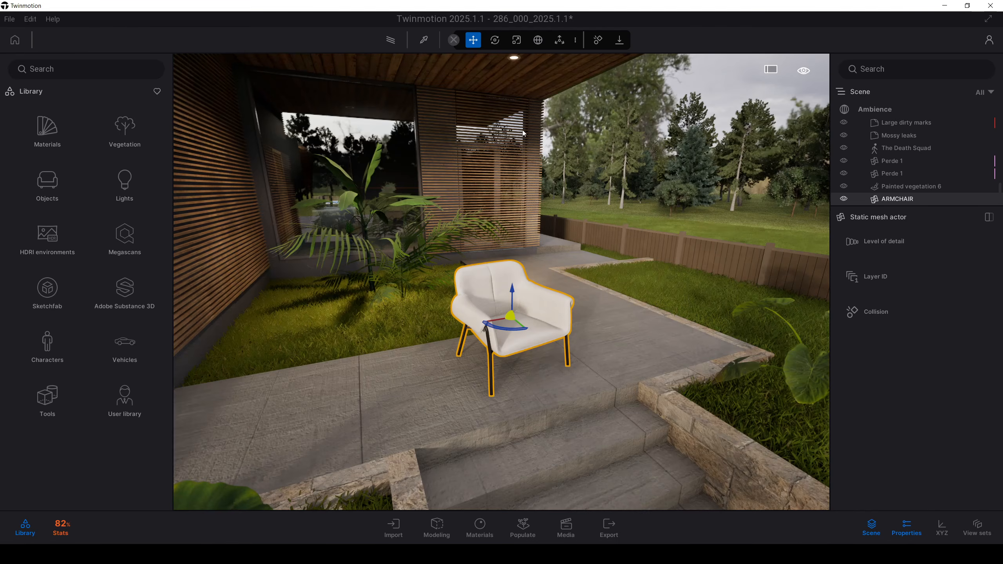
scroll(522, 128, "down", 5)
scroll(522, 156, "up", 3)
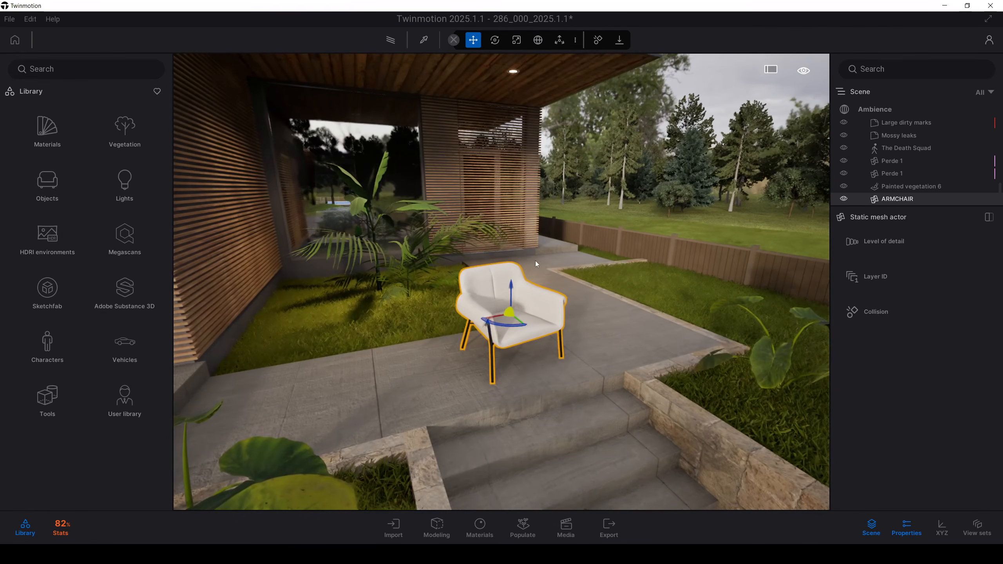
Check the Split actions that the modeling tools offer for the armchair and leave modeling mode
left_click(437, 525)
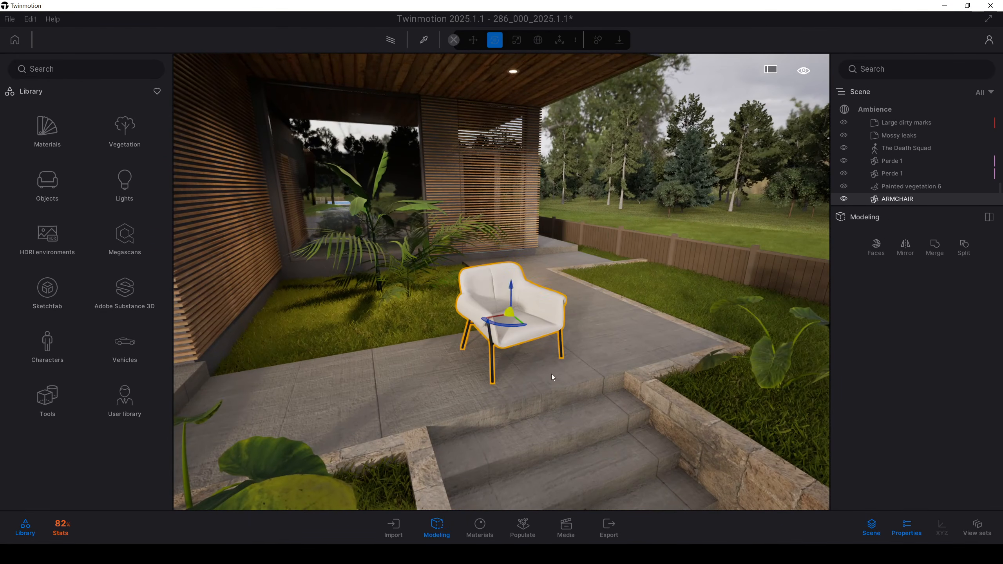
scroll(594, 322, "up", 3)
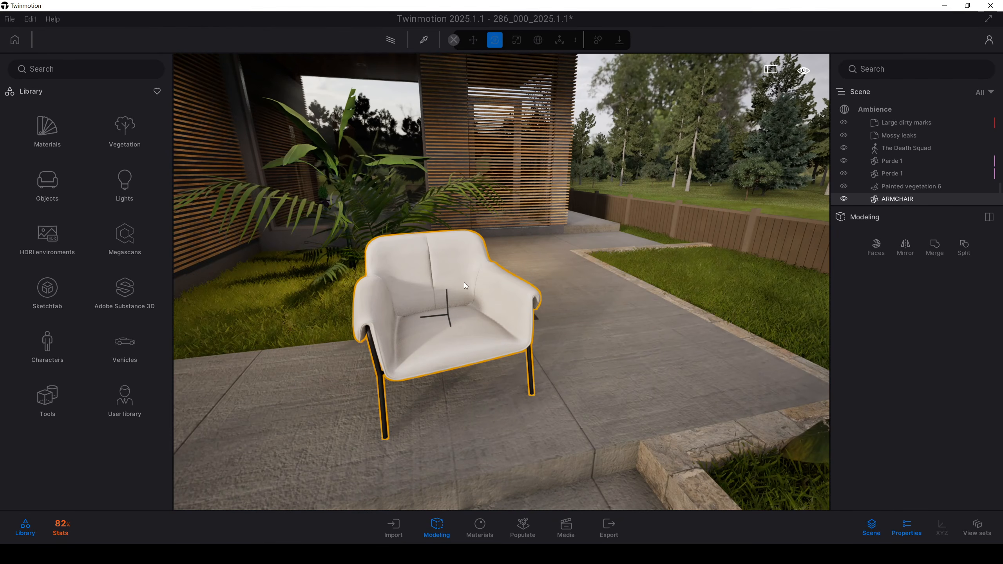
mouse_move(461, 279)
right_mouse_down()
mouse_move(509, 281)
mouse_move(494, 295)
mouse_move(461, 279)
right_mouse_up()
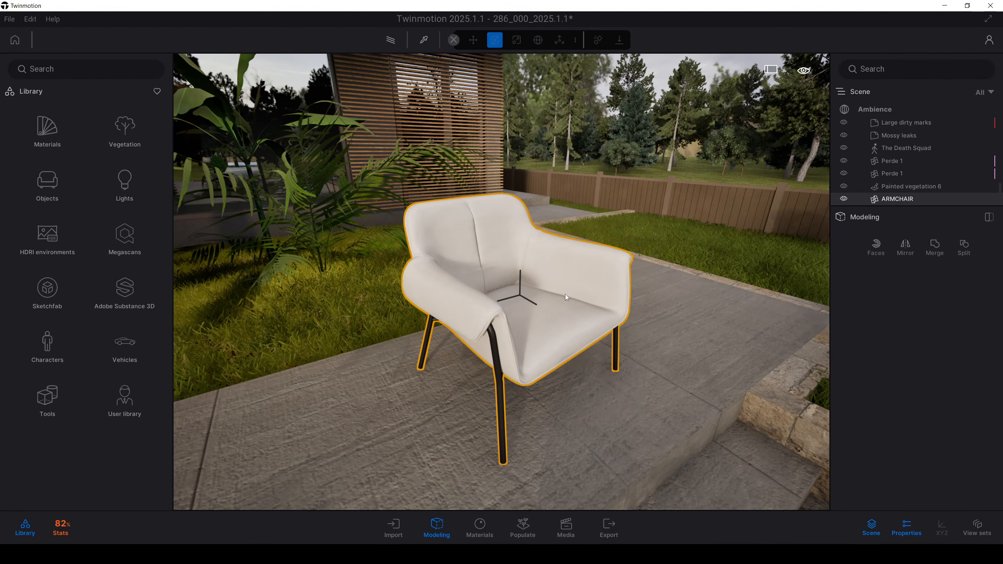
left_click(967, 245)
scroll(614, 357, "down", 4)
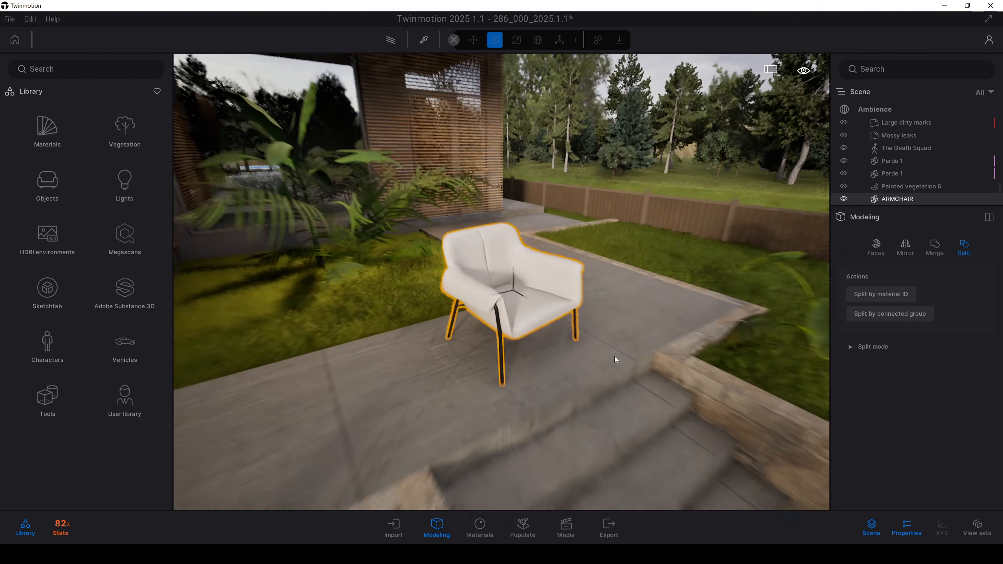
right_click_drag(614, 356, 612, 357)
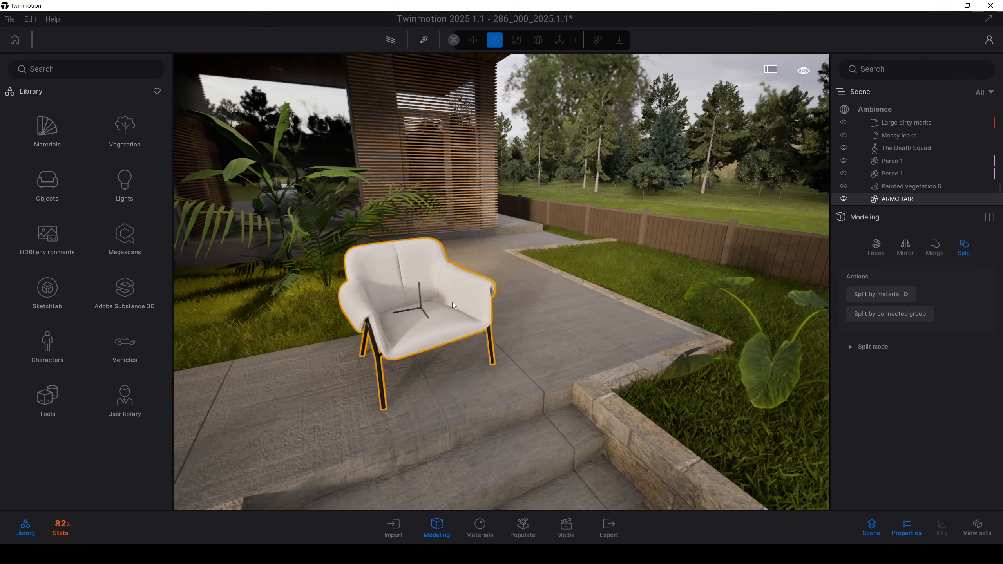
left_click(419, 523)
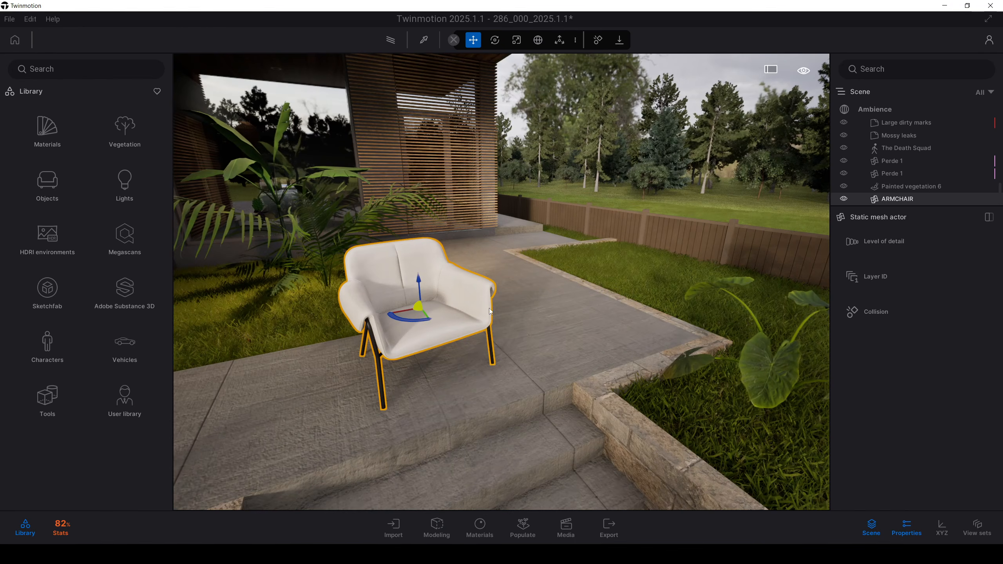
Move the armchair along the entrance walkway toward the stone-edged lawn and slightly back from the steps
left_click(589, 308)
left_click(411, 278)
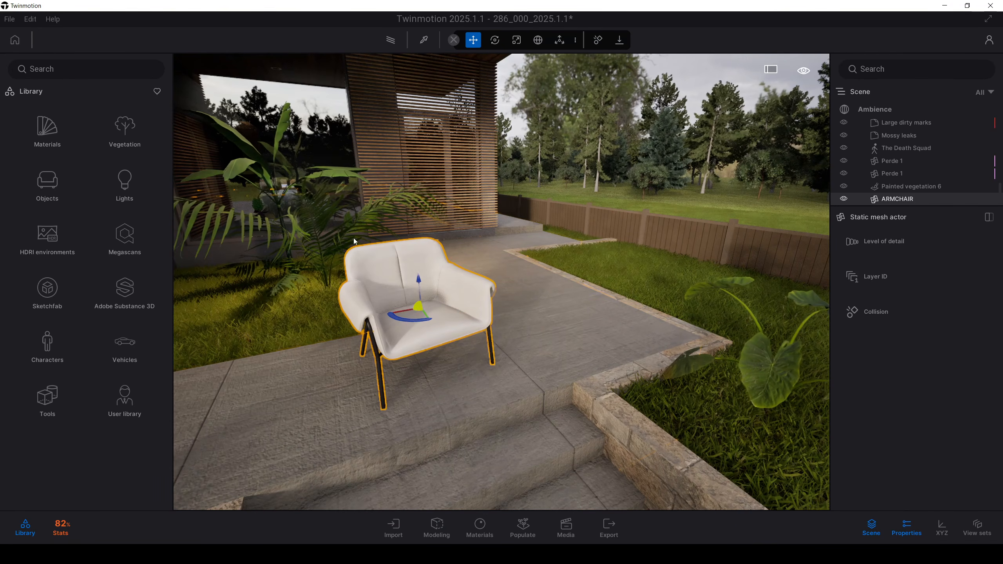
left_click_drag(449, 317, 507, 315)
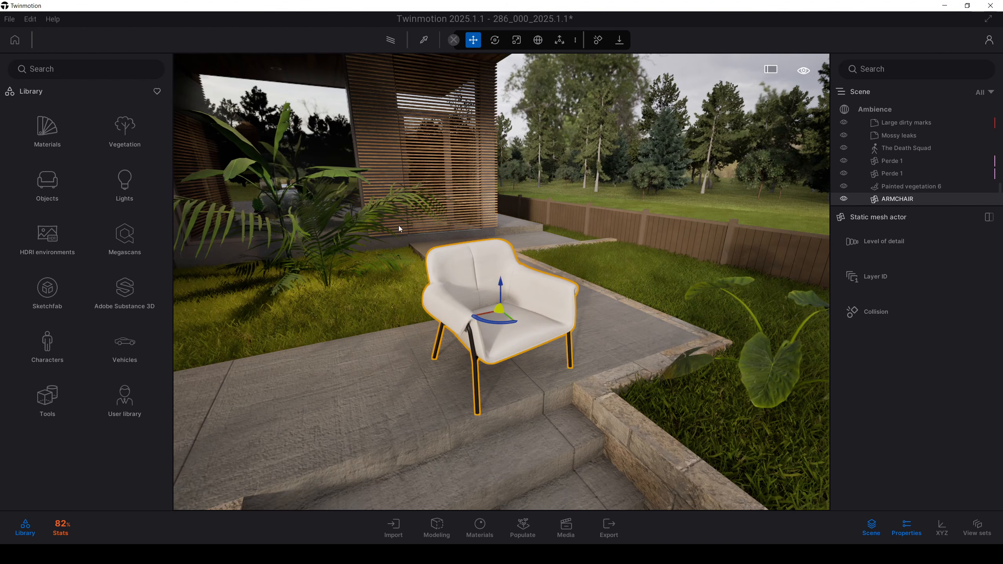
left_click_drag(494, 319, 479, 304)
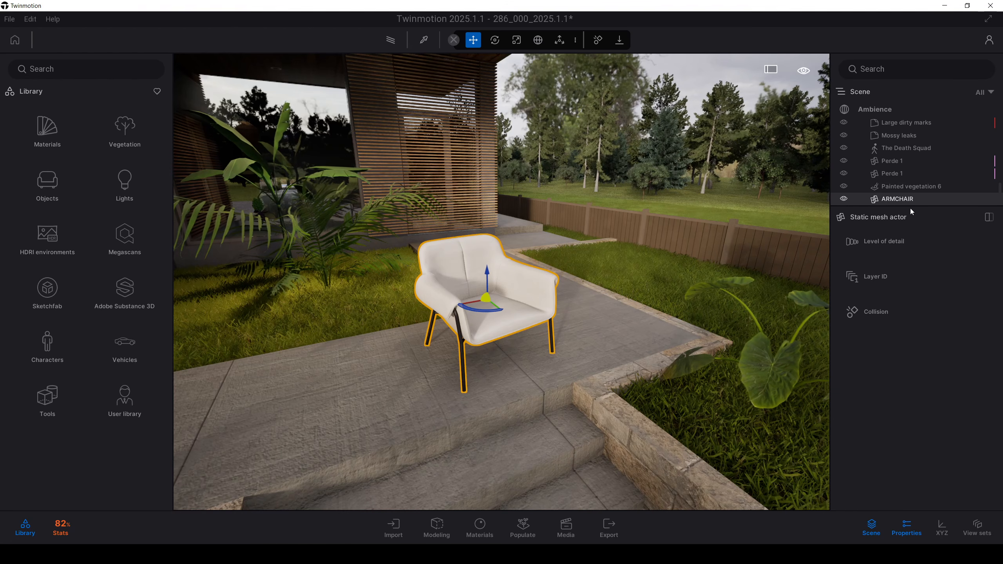
Split the armchair by connected group with the modeling tools
key("w")
key("a")
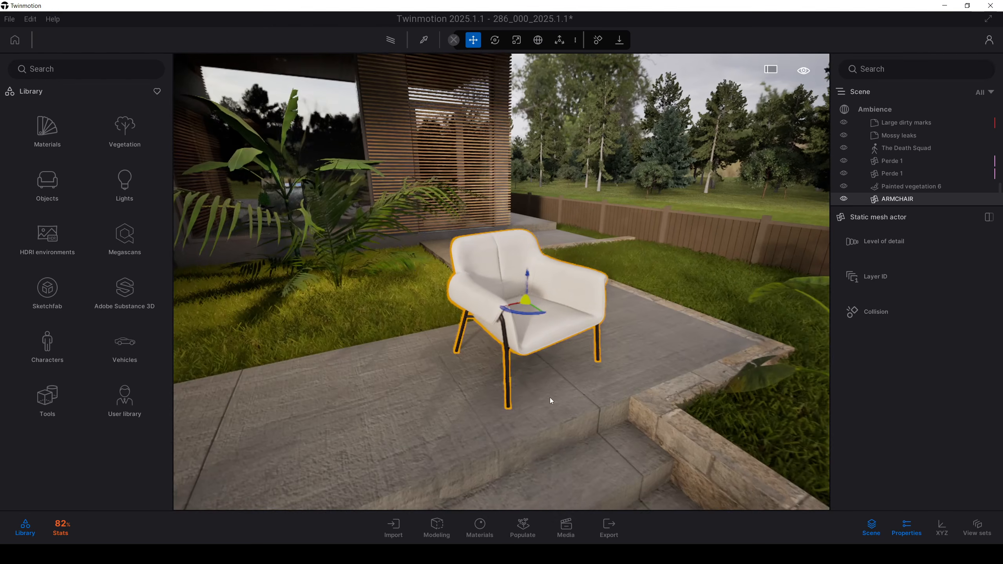
right_click_drag(494, 361, 513, 370)
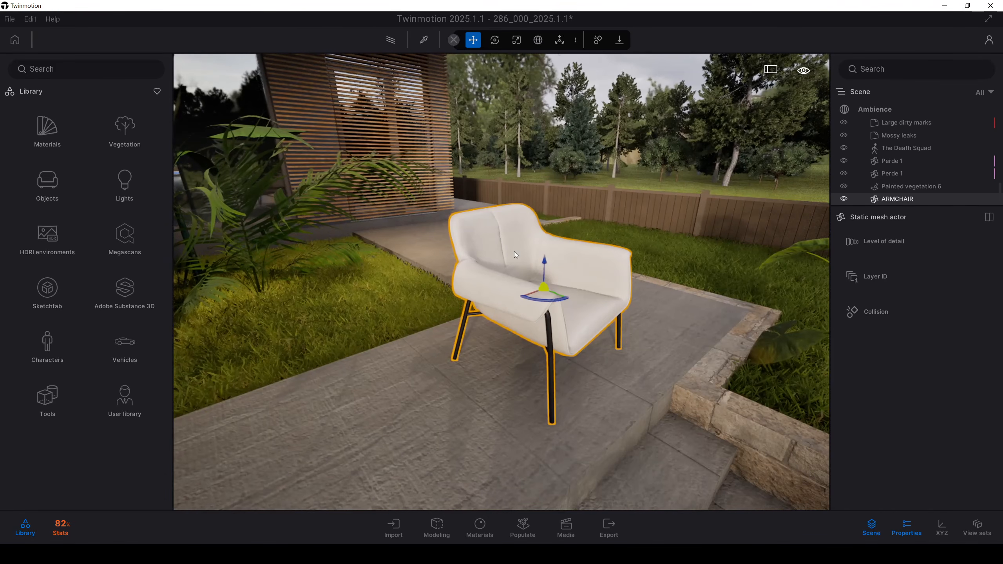
double_click(529, 313)
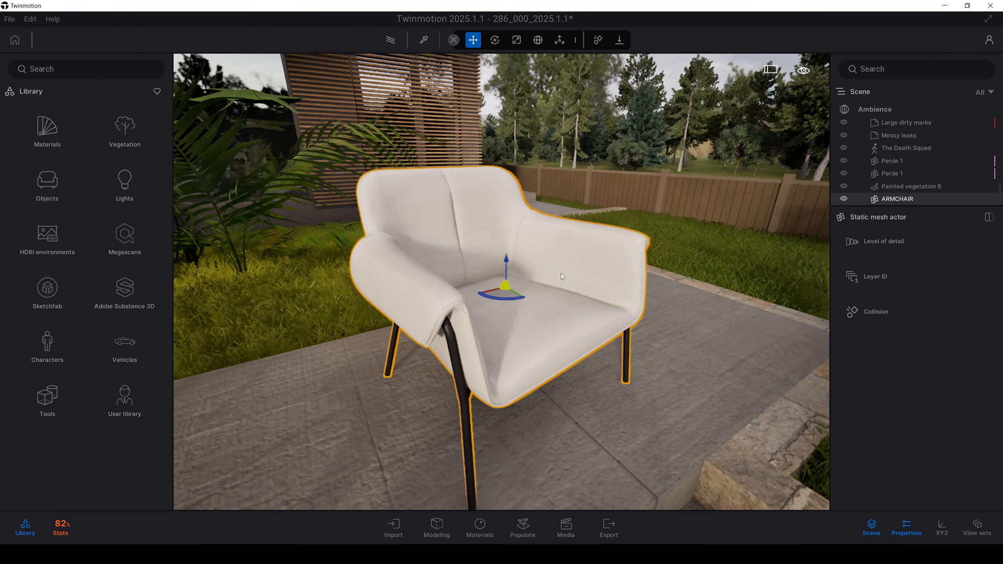
scroll(542, 280, "down", 5)
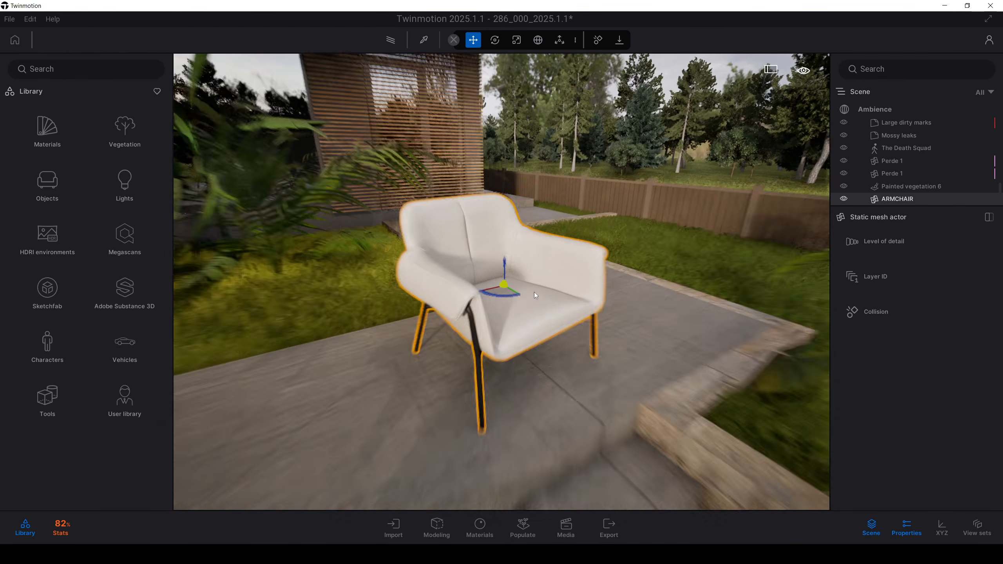
left_click(436, 526)
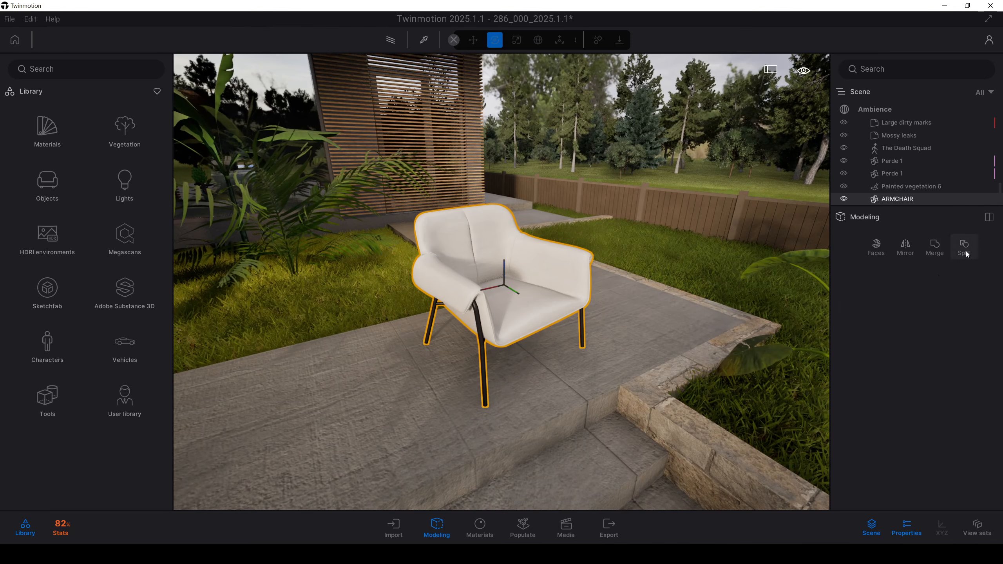
left_click(962, 244)
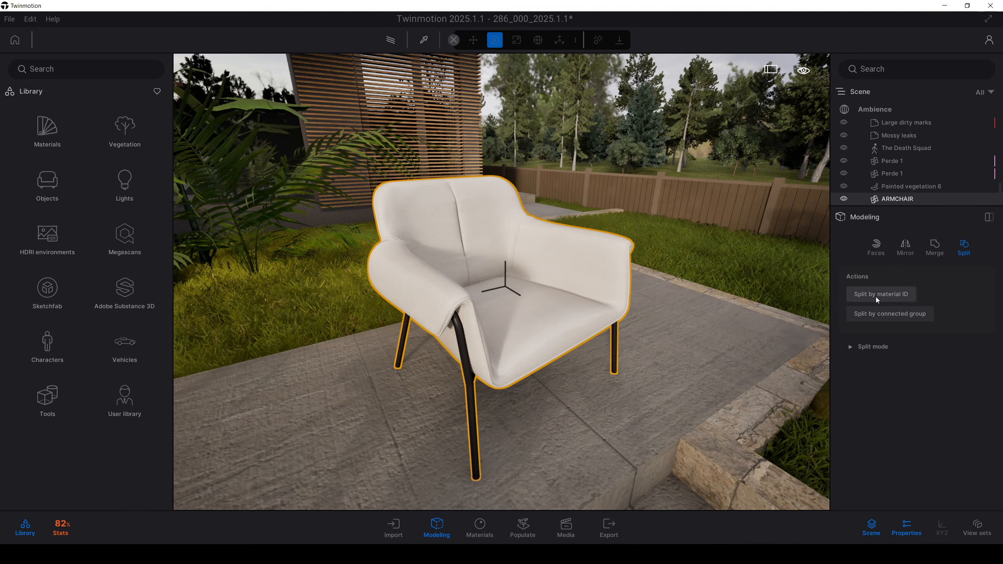
left_click(637, 303)
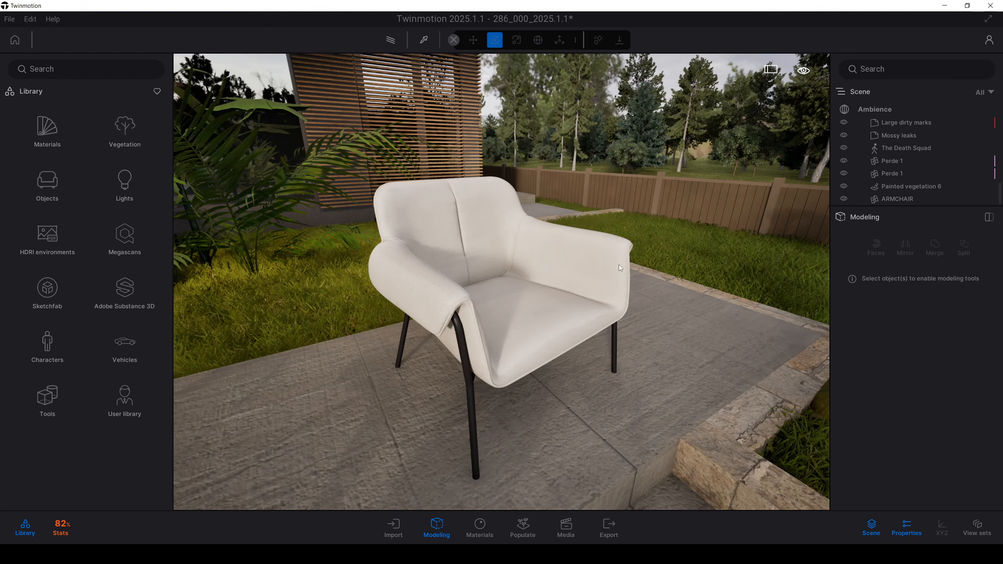
left_click(590, 305)
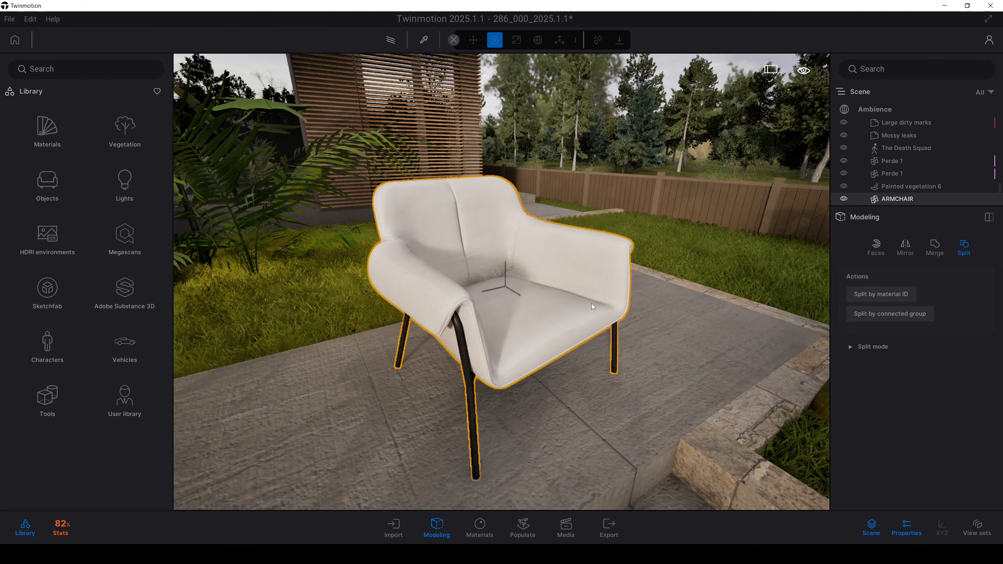
left_click(886, 315)
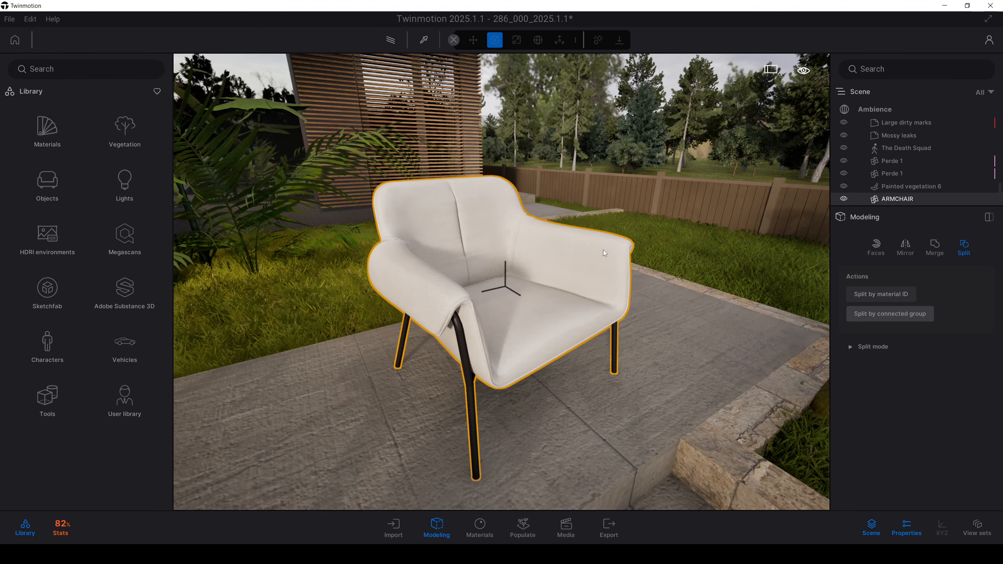
Select individual split parts of the armchair, ending with its front leg frame, and leave modeling mode
left_click(891, 167)
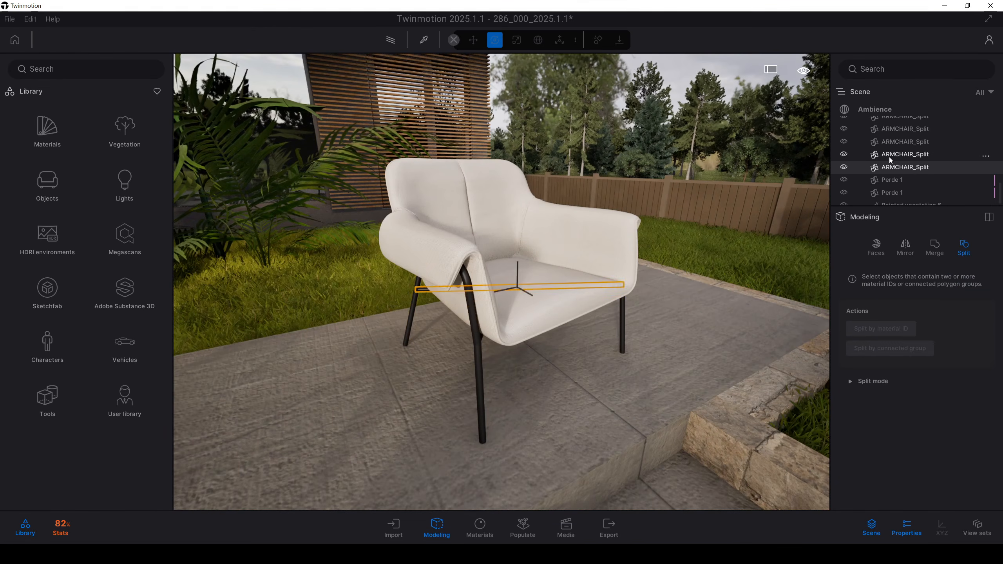
left_click(888, 157)
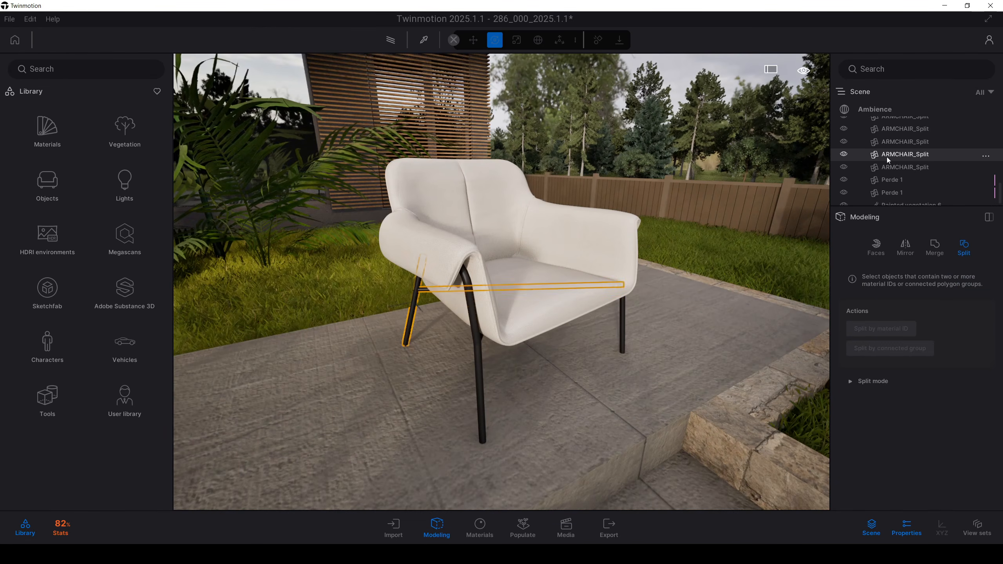
left_click(620, 323)
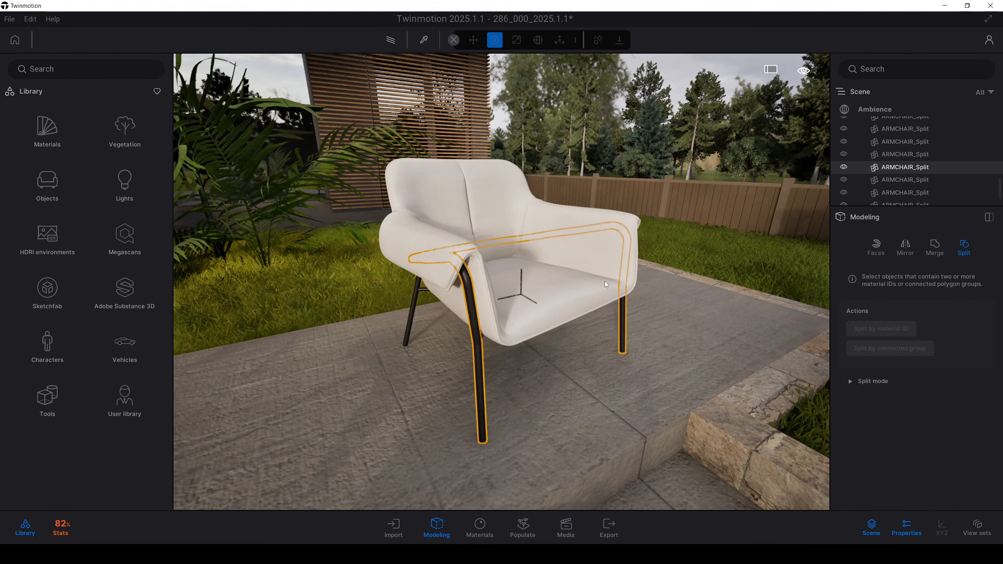
middle_click_drag(605, 281, 540, 471, "shift")
left_click(441, 527)
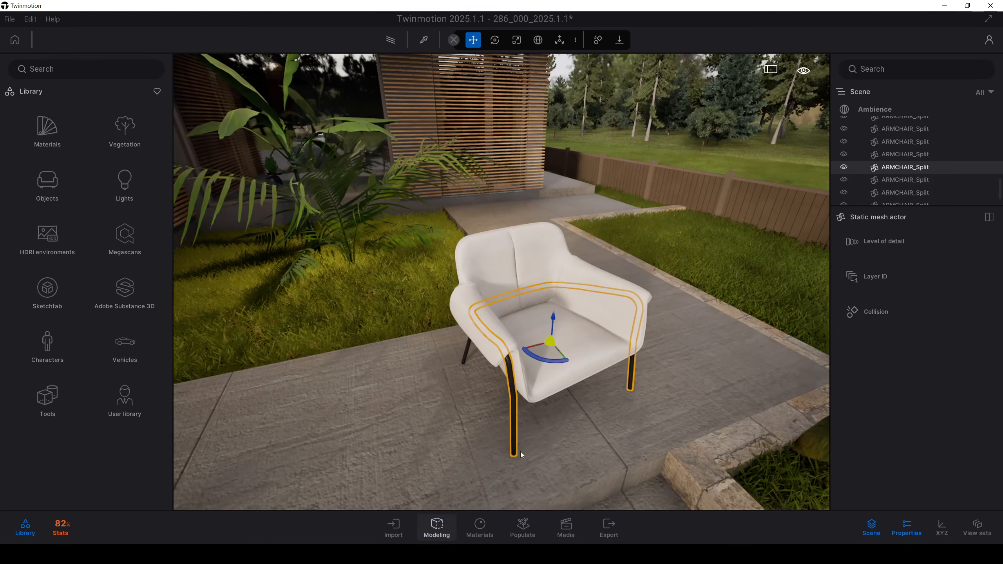
Try pulling the armchair's split parts away from one another on the walkway, starting with the front leg frame
left_click(908, 156)
left_click(905, 168)
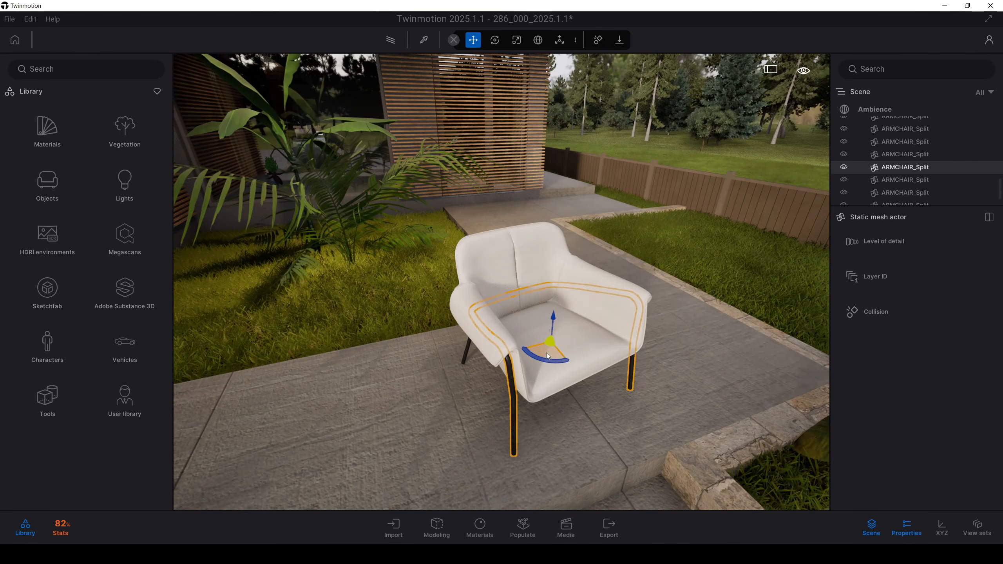
left_click_drag(546, 353, 699, 337)
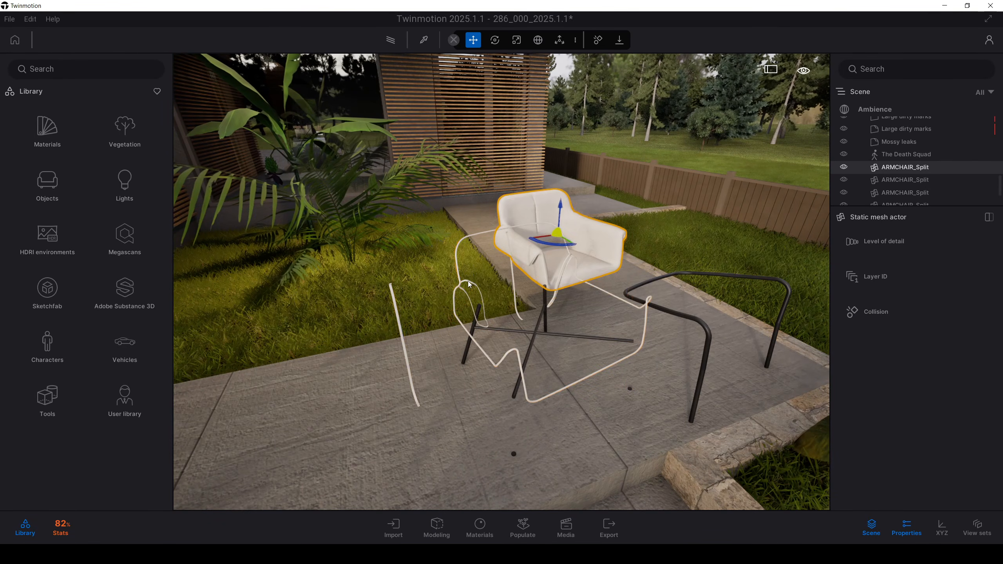
left_click(483, 303)
left_click(541, 314)
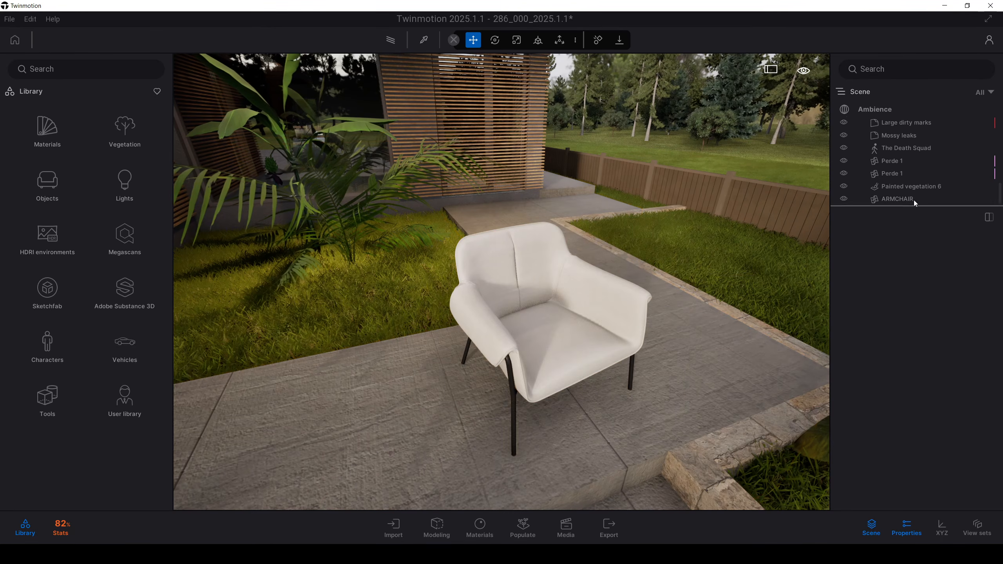
Split the armchair by material ID with the modeling tools and leave modeling mode with only the upholstery part selected
left_click(911, 198)
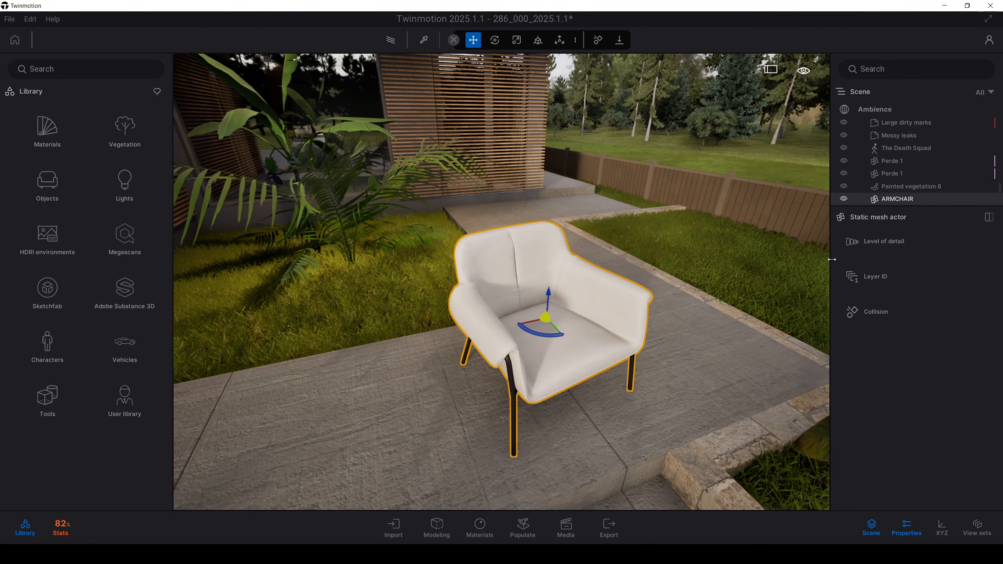
left_click(437, 528)
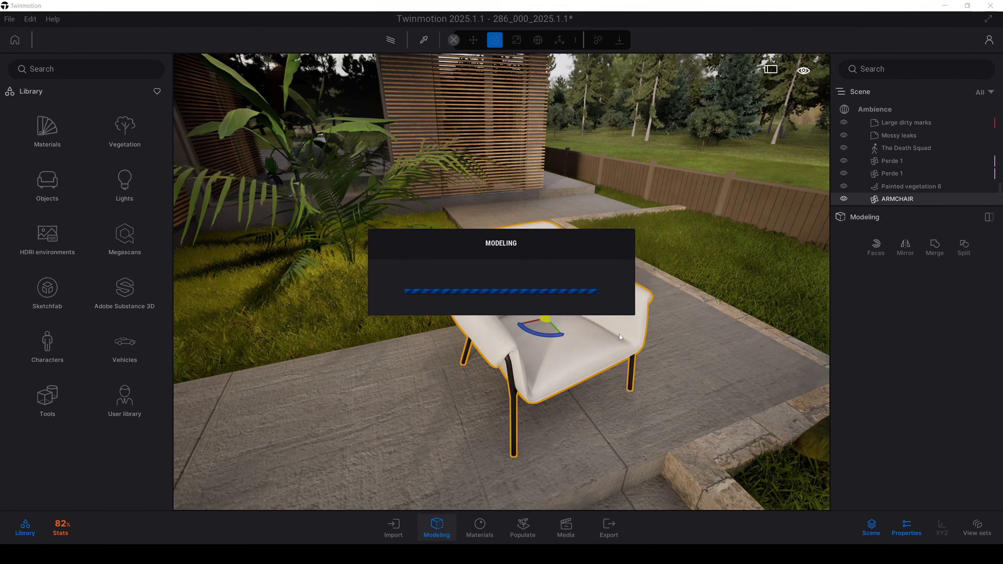
left_click(965, 250)
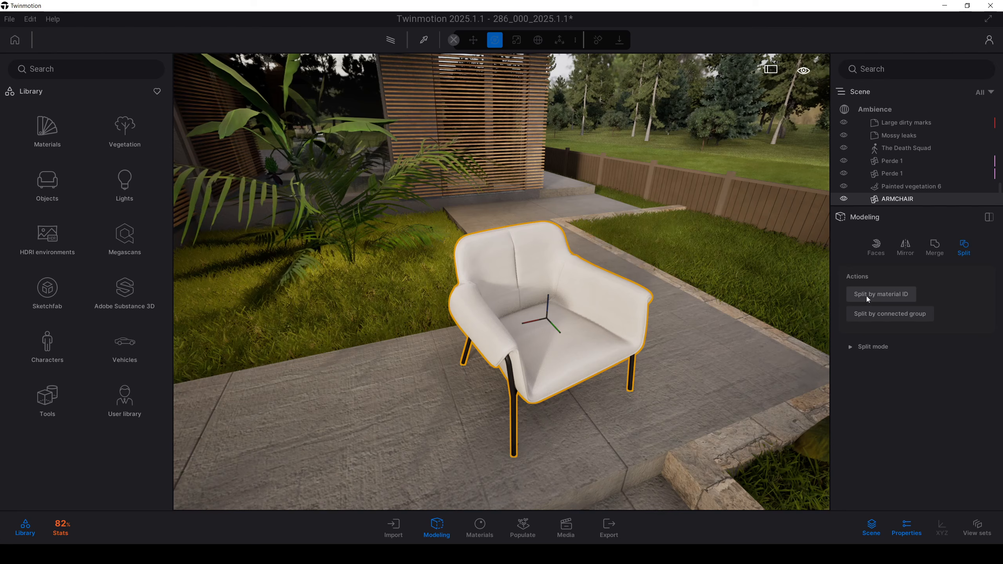
left_click(881, 293)
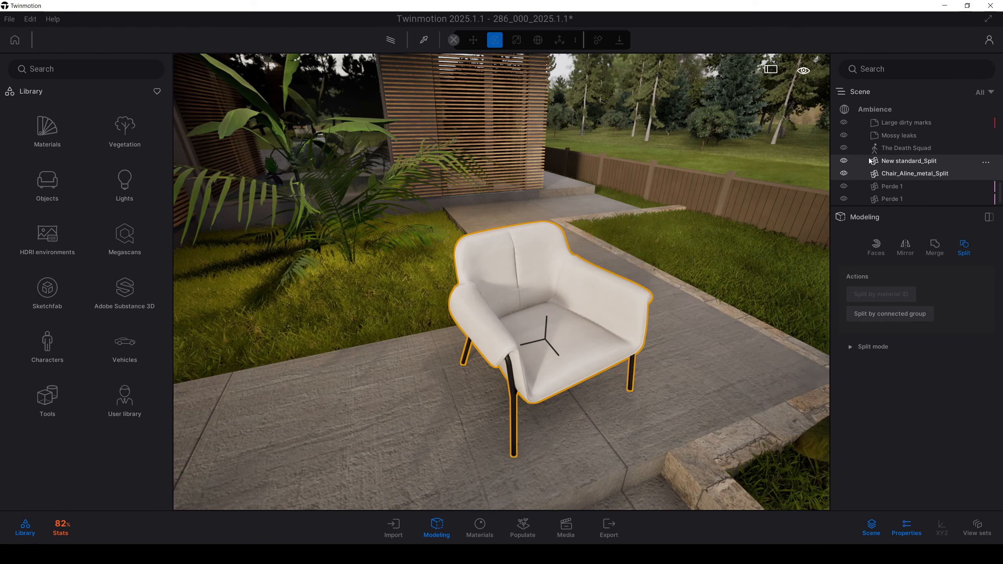
left_click(893, 162)
left_click(436, 528)
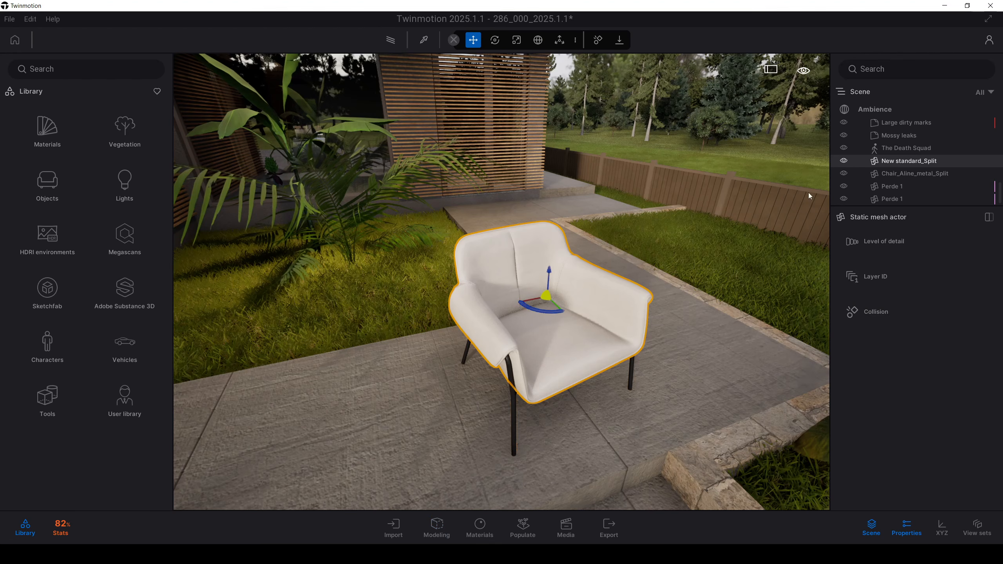
Try moving the upholstery and the metal frame separately on the walkway, and undo both moves
left_click_drag(547, 309, 709, 250)
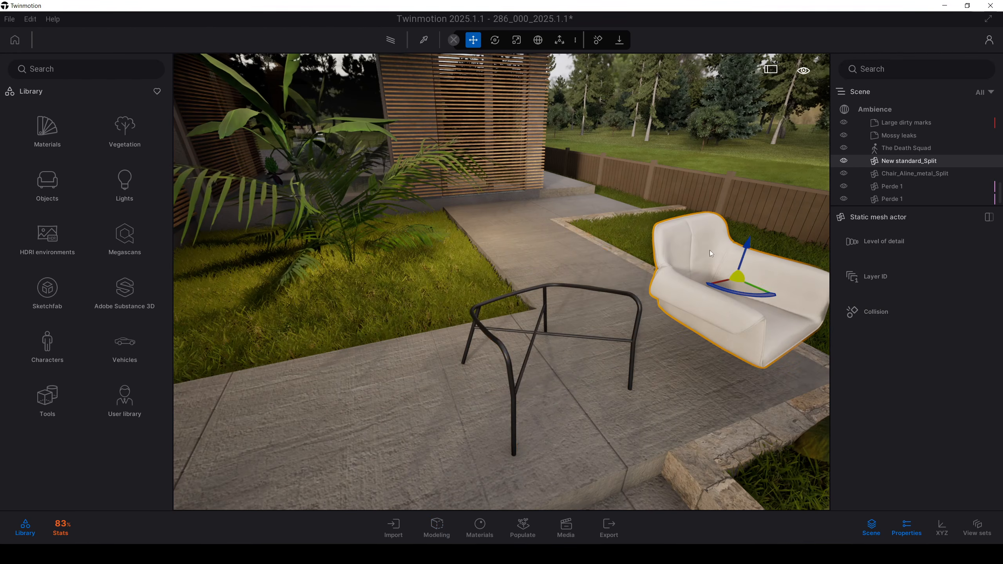
left_click(624, 295)
left_click_drag(548, 341, 550, 351)
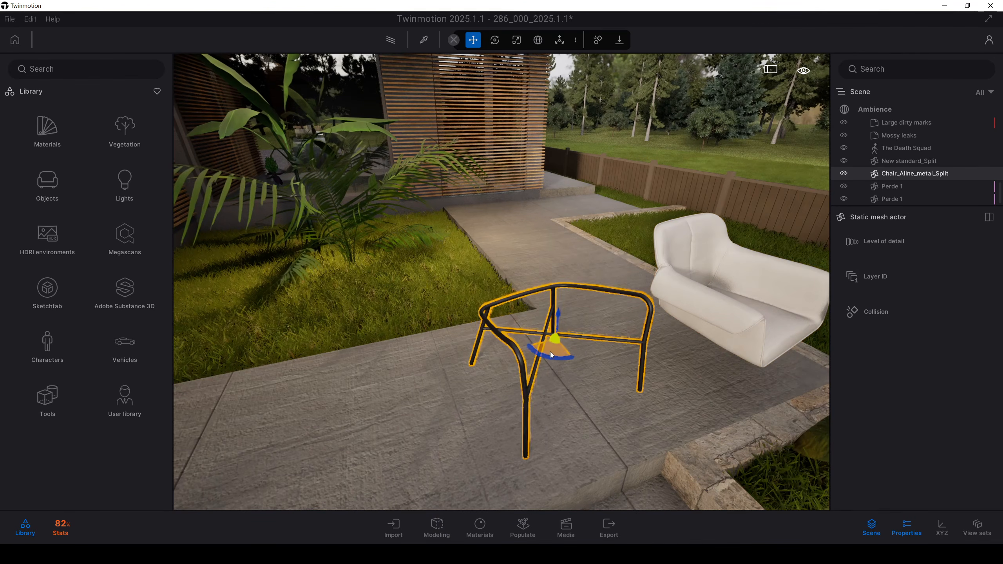
key("ctrl+z")
key("ctrl+z")
Move the upholstery and metal frame together slightly back along the walkway and merge them into one object
left_click(512, 395, "ctrl")
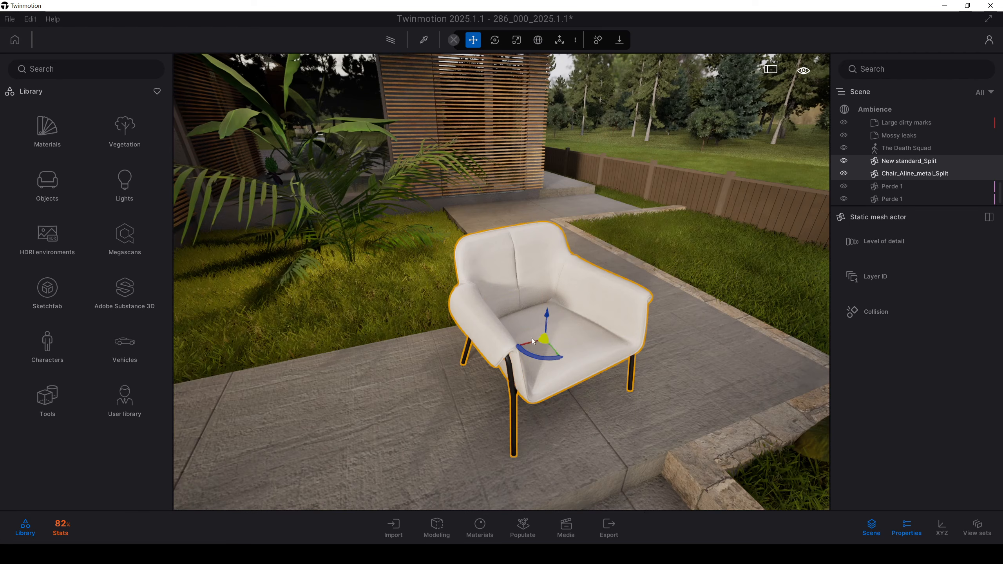
left_click_drag(544, 340, 556, 340)
left_click(437, 528)
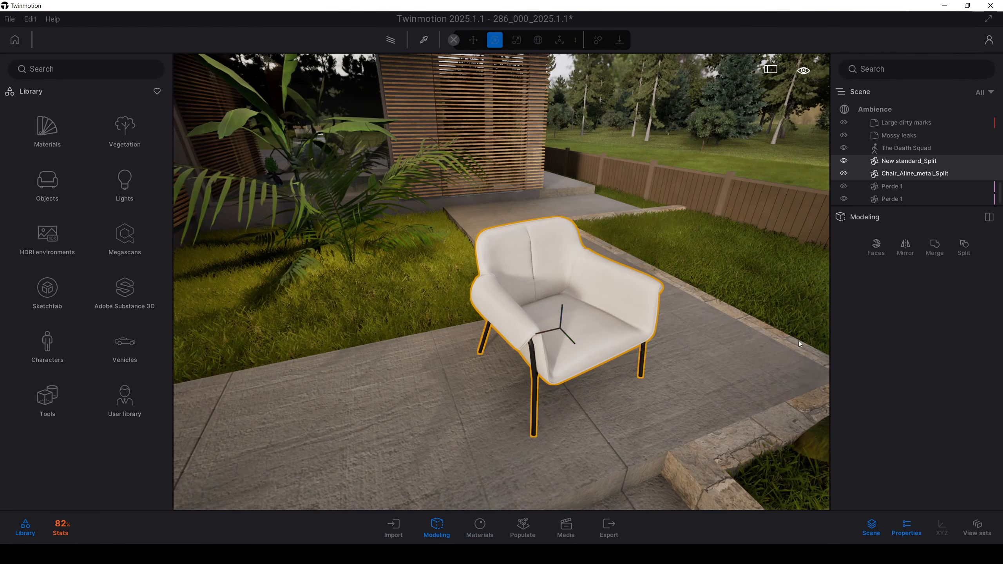
left_click(930, 248)
left_click(875, 294)
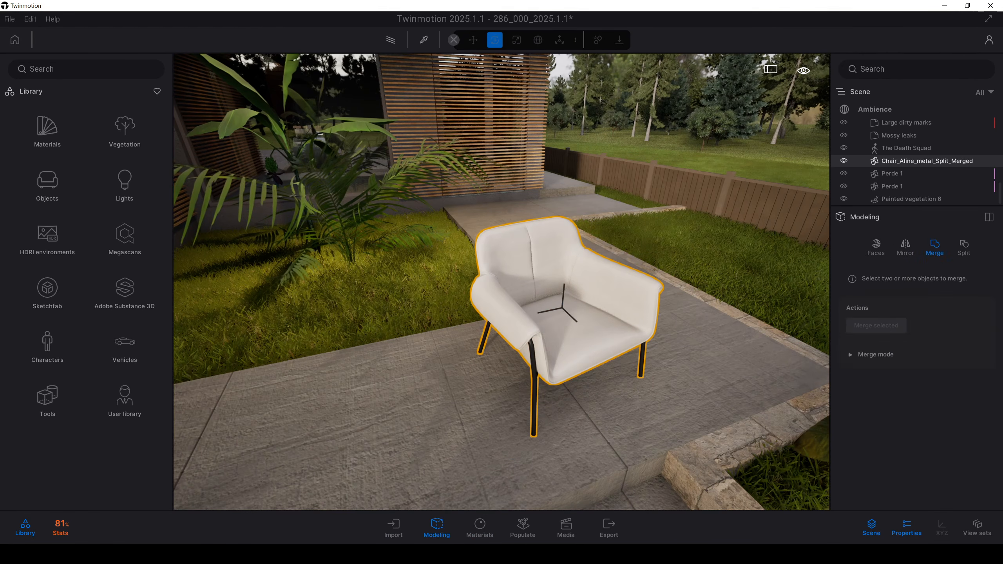
Deselect the merged chair and set Camera inertia to 56% in the Navigation preferences
key("Down")
right_click_drag(549, 226, 527, 214)
key("s")
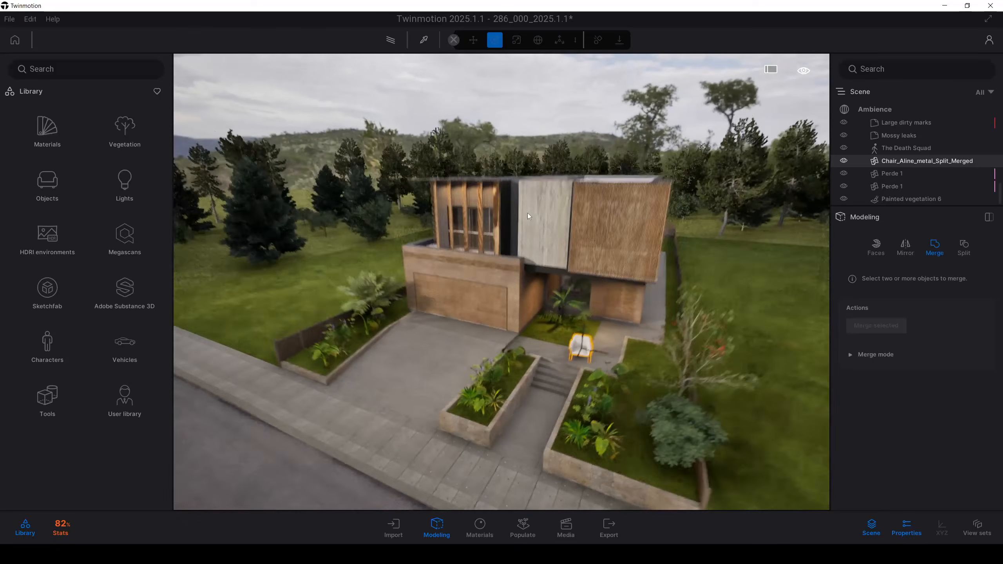
key("Escape")
left_click(31, 20)
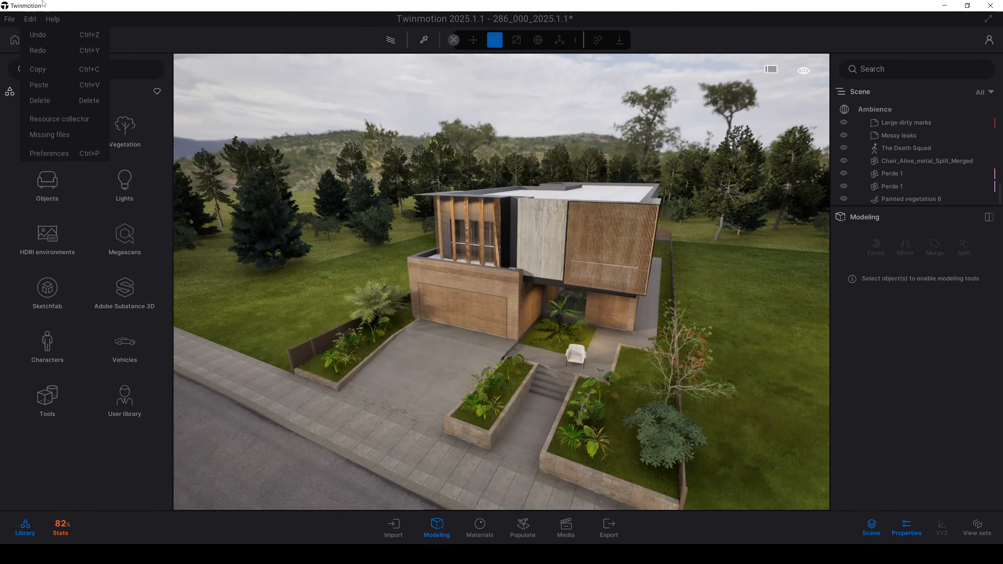
left_click(59, 152)
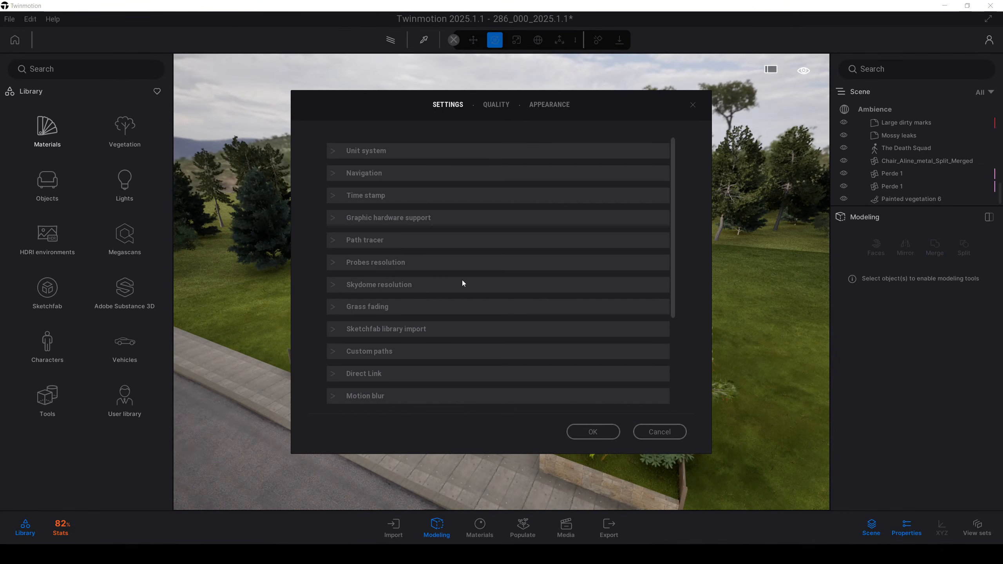
left_click(350, 178)
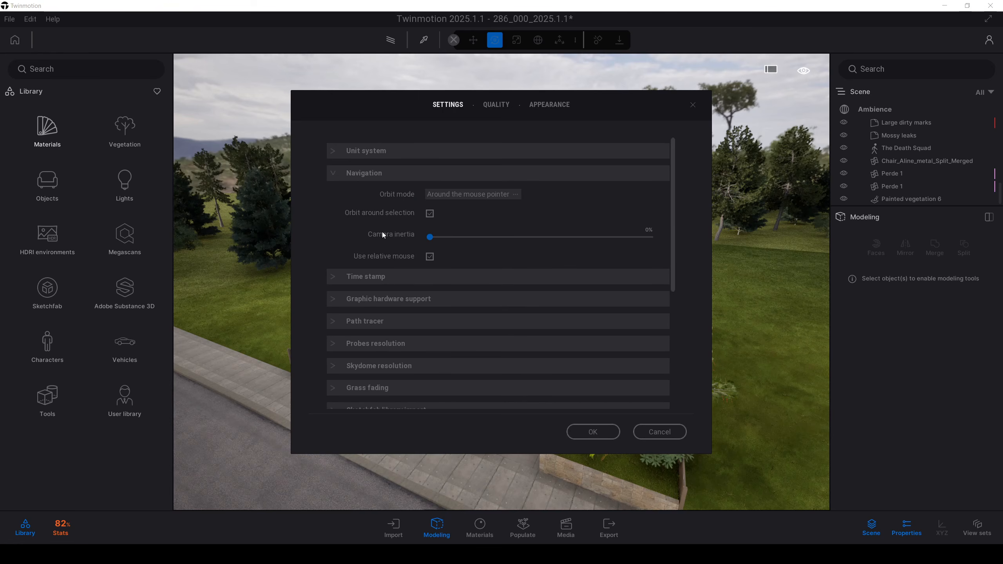
left_click_drag(432, 242, 546, 244)
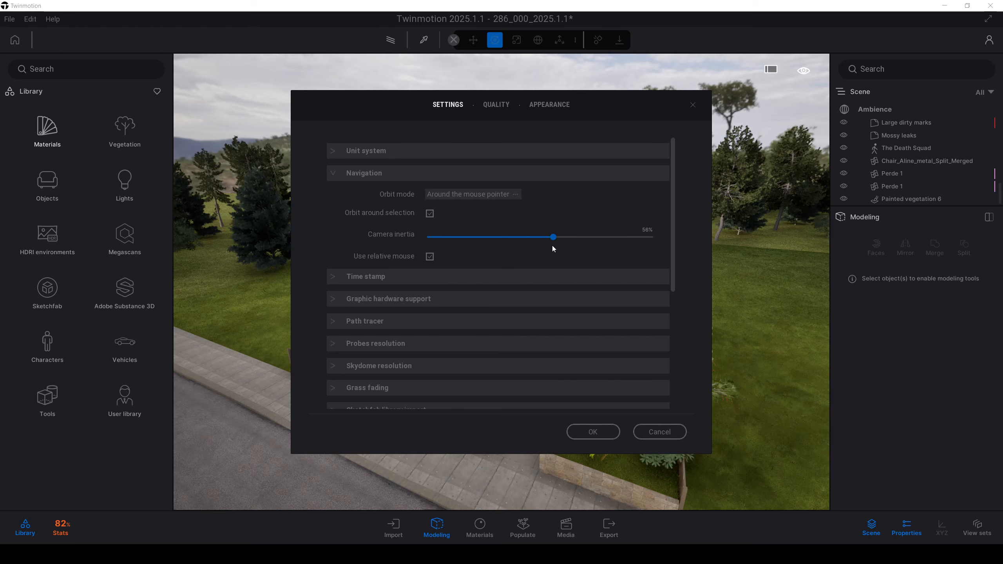
left_click(594, 432)
Test the camera inertia by zooming toward and away from the house and panning in front of it
scroll(573, 373, "up", 3)
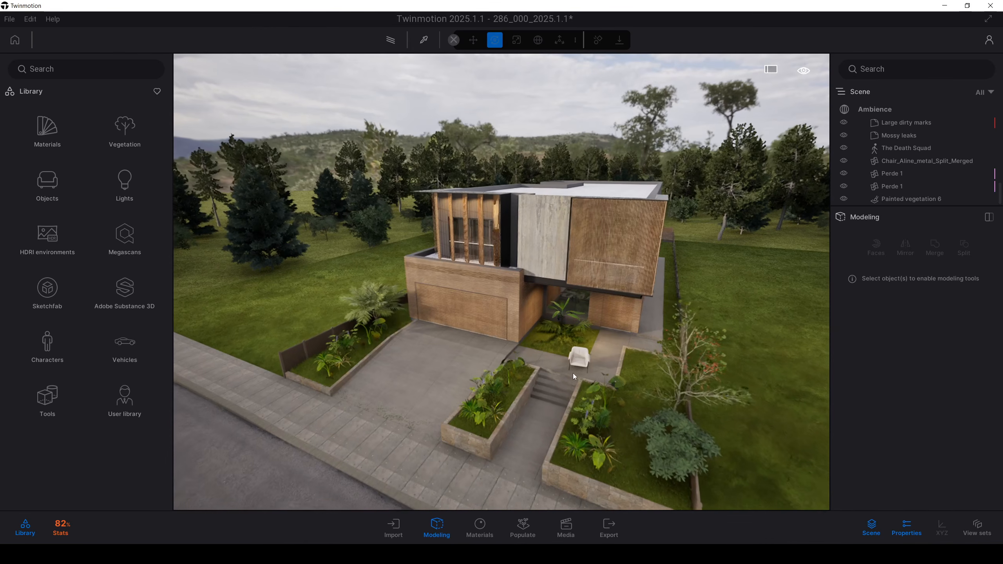
scroll(573, 374, "up", 5)
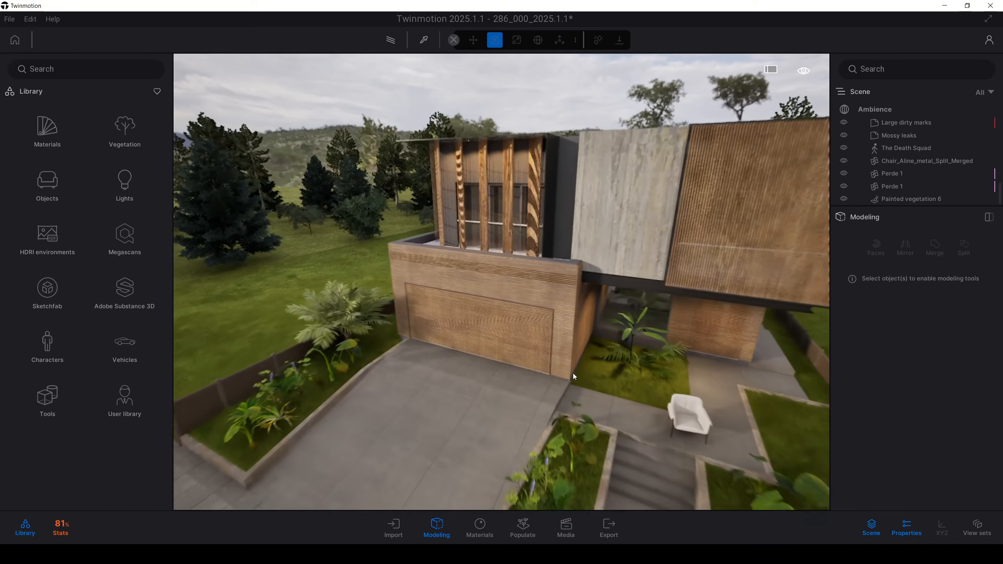
scroll(573, 374, "down", 6)
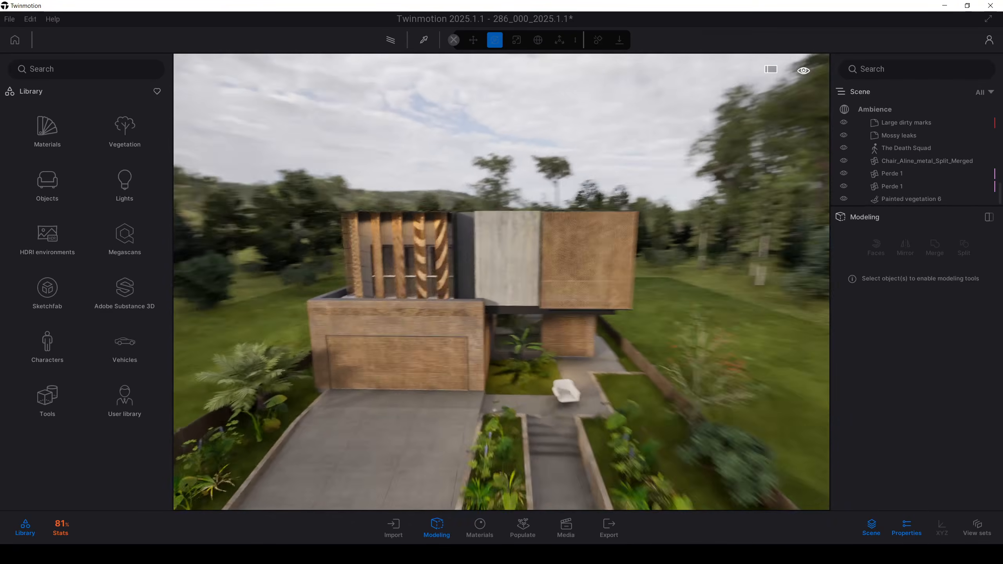
mouse_move(572, 373)
middle_mouse_down("shift")
mouse_move(570, 332)
mouse_move(604, 304)
mouse_move(572, 306)
mouse_move(553, 326)
mouse_move(454, 340)
mouse_move(487, 326)
mouse_move(556, 330)
mouse_move(543, 327)
mouse_move(541, 376)
mouse_move(597, 376)
mouse_move(583, 376)
middle_mouse_up("shift")
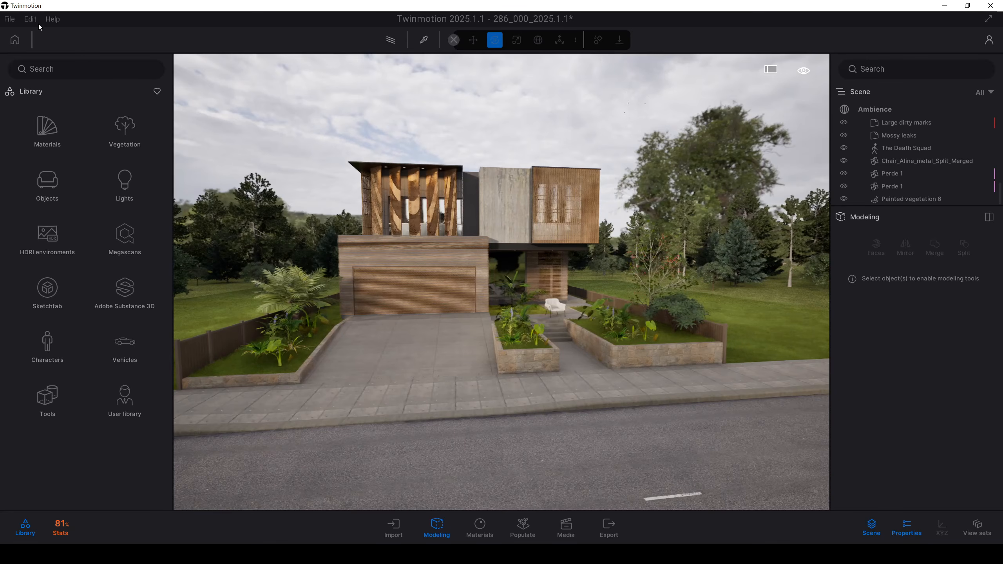
Raise Camera inertia to its maximum in the Navigation preferences
left_click(36, 20)
left_click(52, 156)
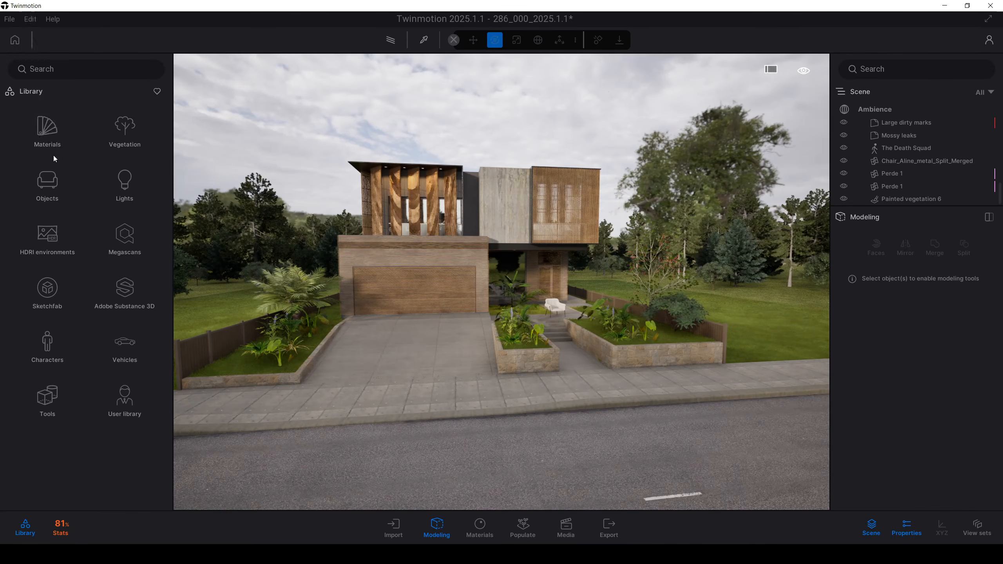
left_click(383, 176)
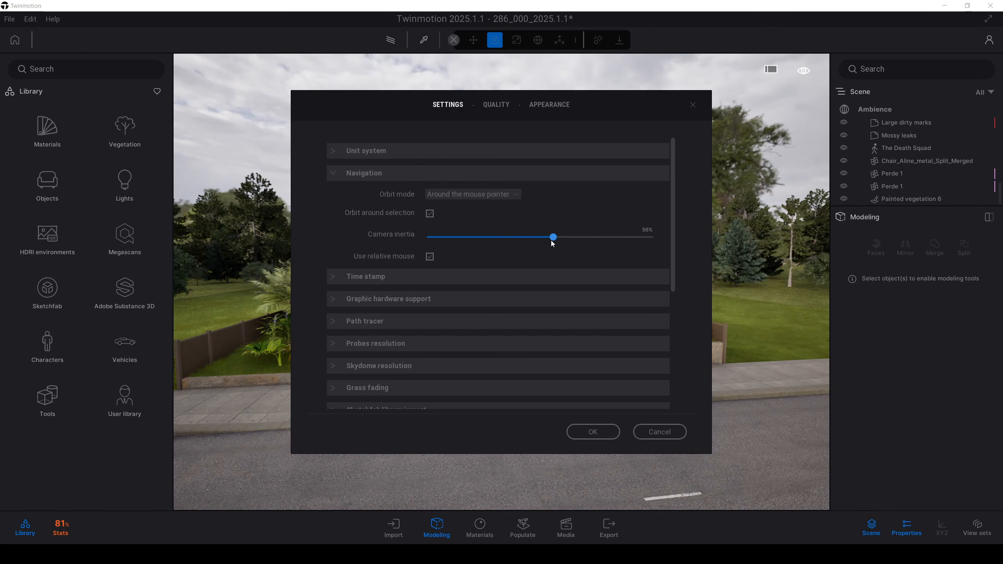
left_click_drag(552, 241, 668, 251)
left_click(593, 432)
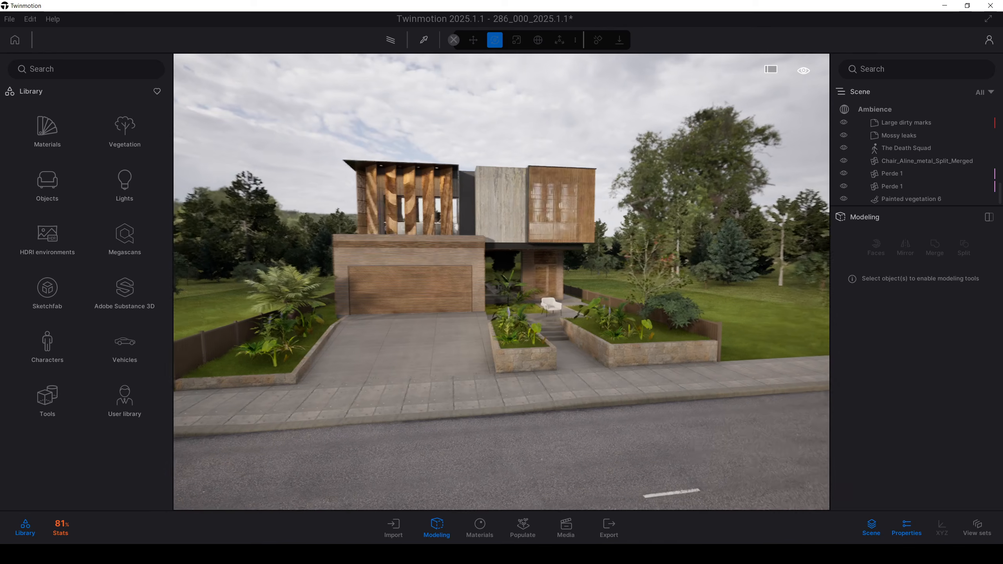
Fly the camera around the house front and street to examine how the maximum inertia feels
right_click_drag(478, 339, 455, 346)
key("w")
key("w")
key("d")
key("s")
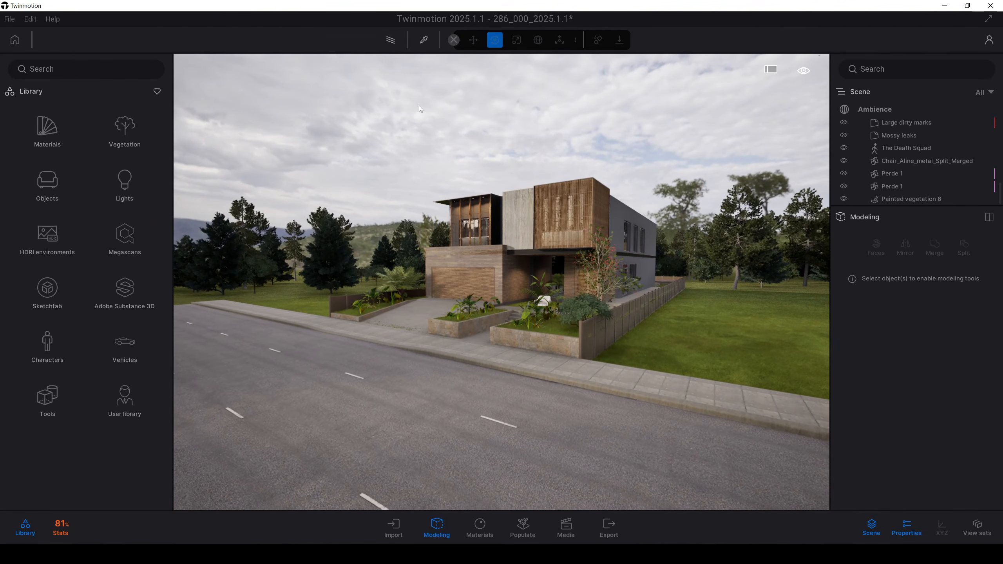
left_click_drag(531, 214, 596, 115)
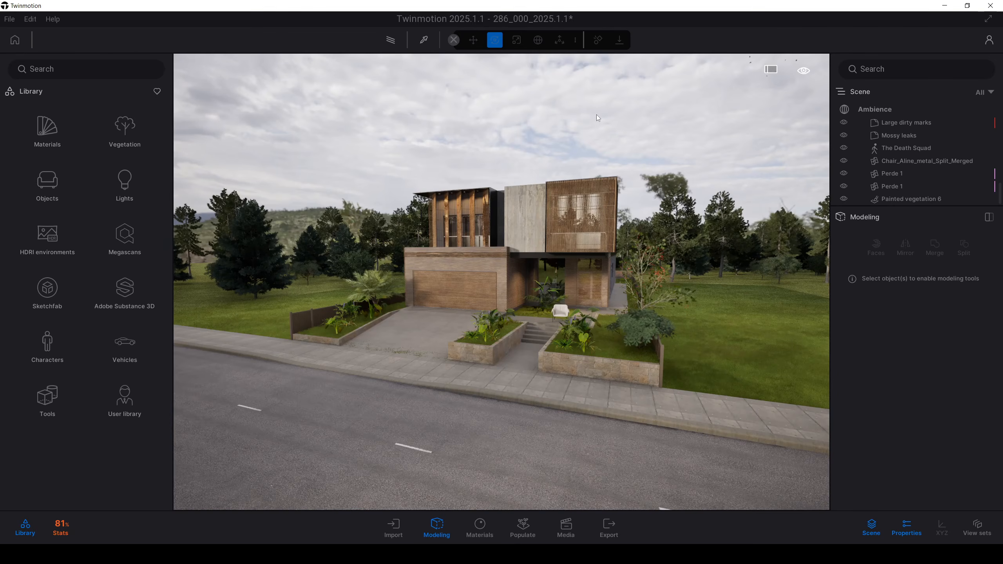